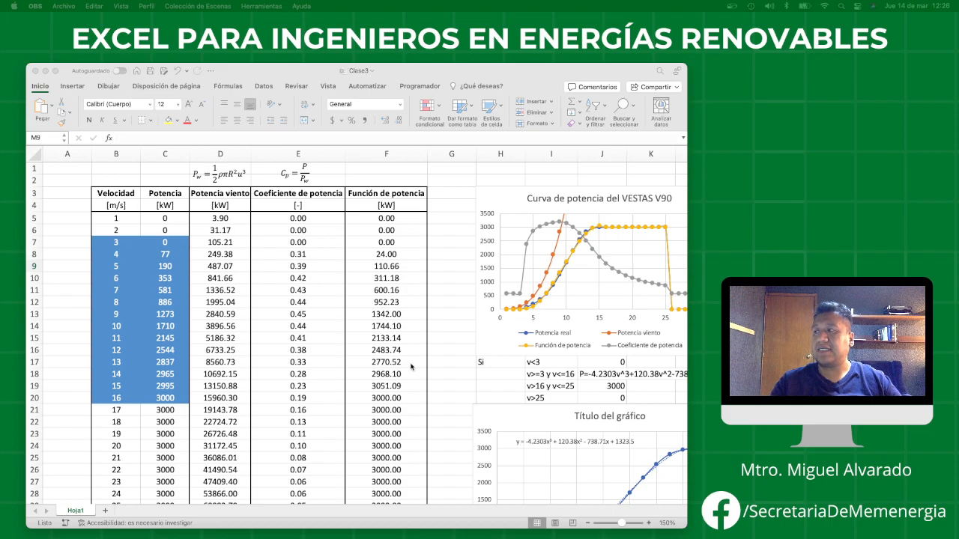
# Review the turbine power table, its charts and the piecewise power conditions, and inspect the power function formula in F8.
pyautogui.scroll(-5, 395, 363)
pyautogui.hscroll(3, 394, 363)
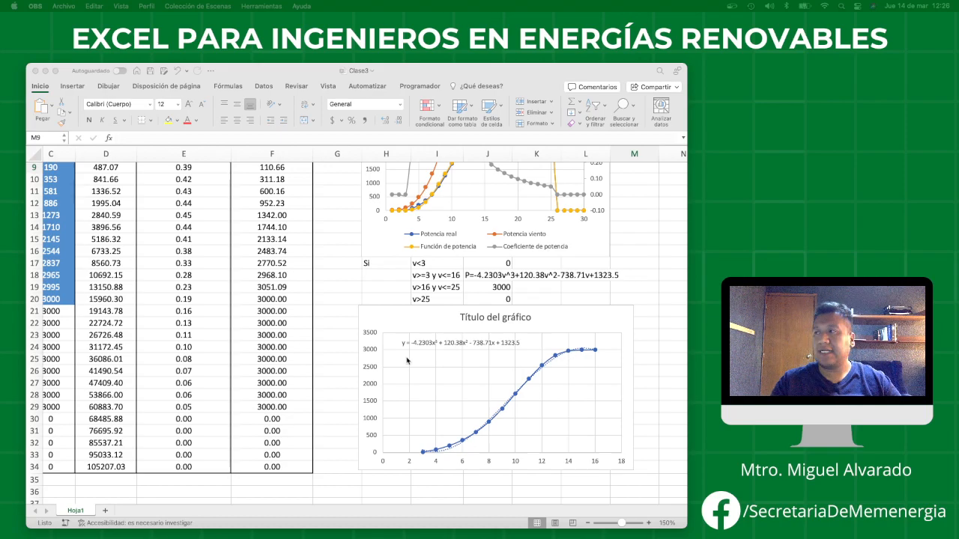
pyautogui.scroll(5, 407, 360)
pyautogui.hscroll(-2, 407, 361)
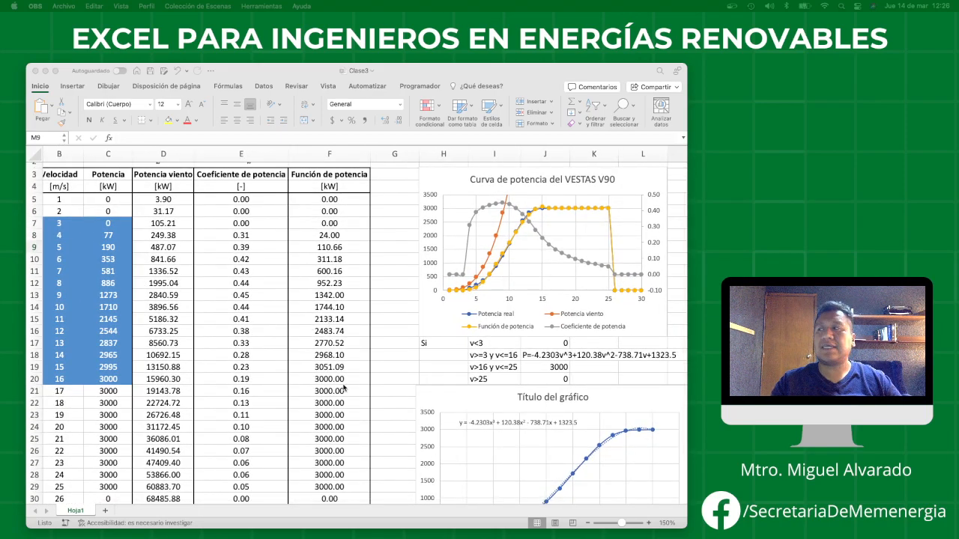
pyautogui.scroll(1, 344, 387)
pyautogui.hscroll(2, 344, 388)
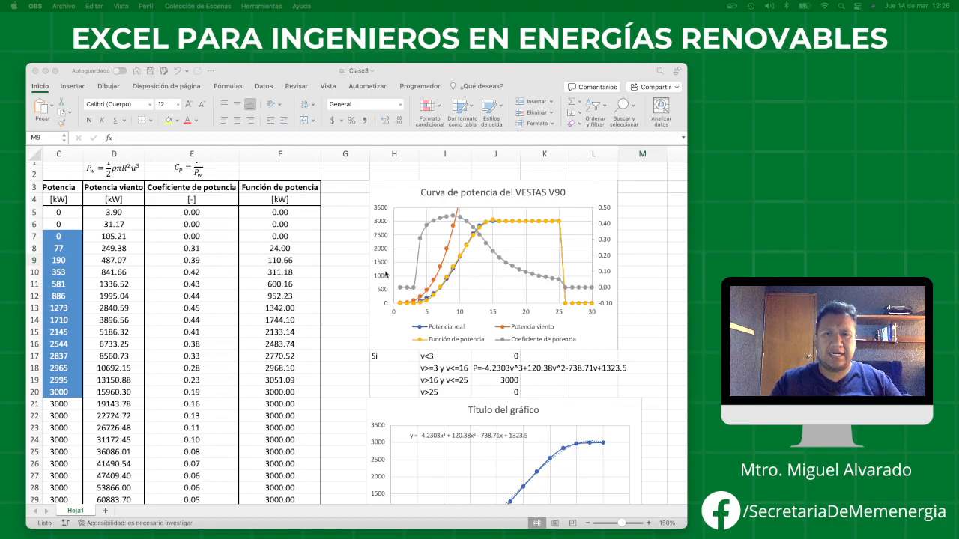
pyautogui.click(284, 259)
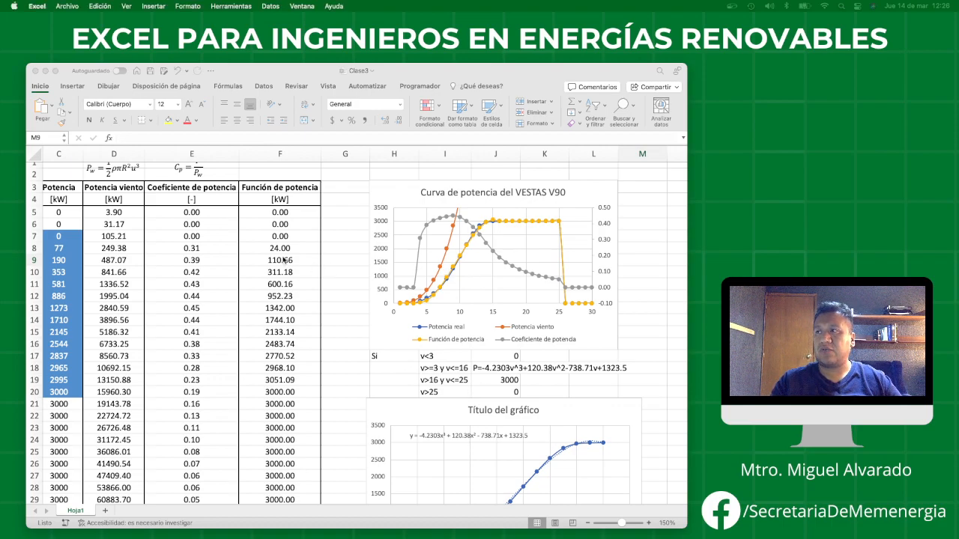
pyautogui.click(283, 249)
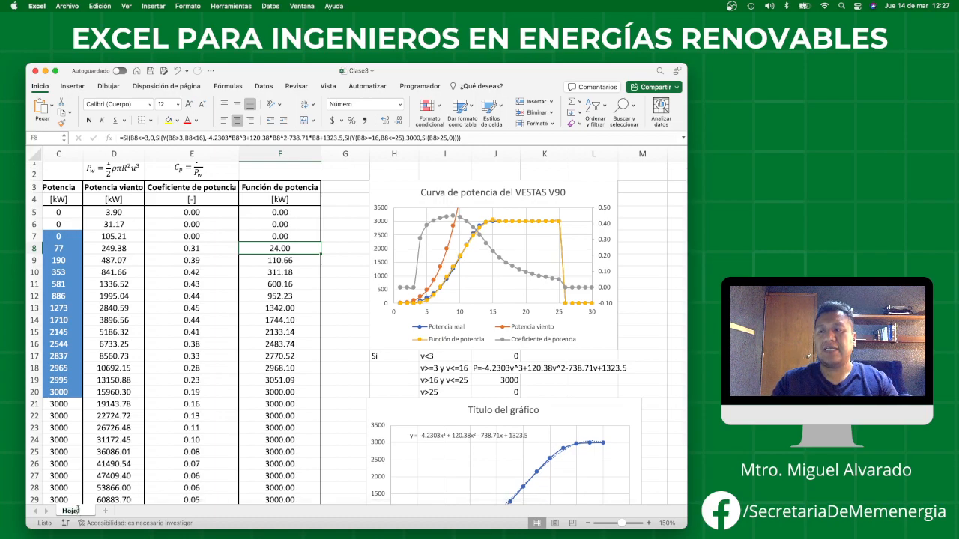
# Rename the Hoja1 sheet as CurvaPotencia.
pyautogui.doubleClick(78, 510)
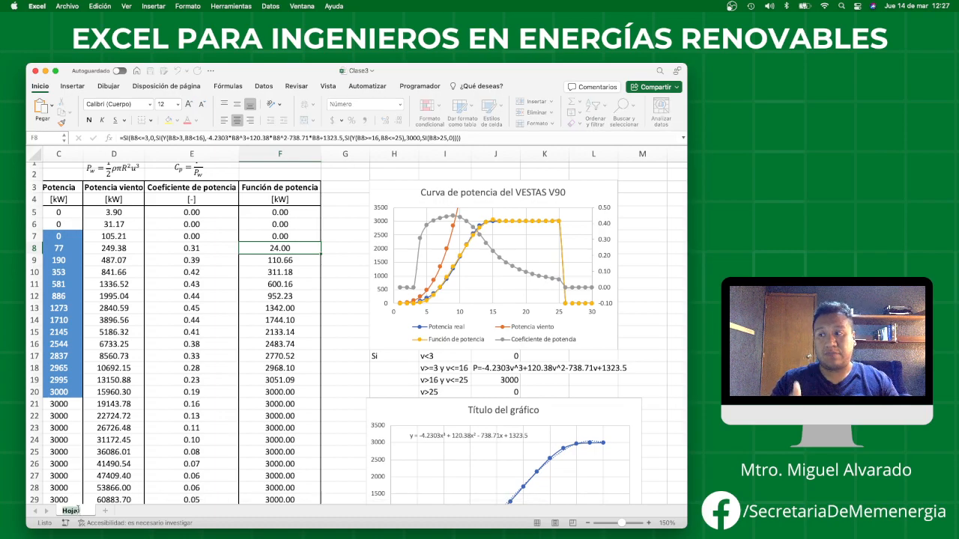
pyautogui.write('ci')
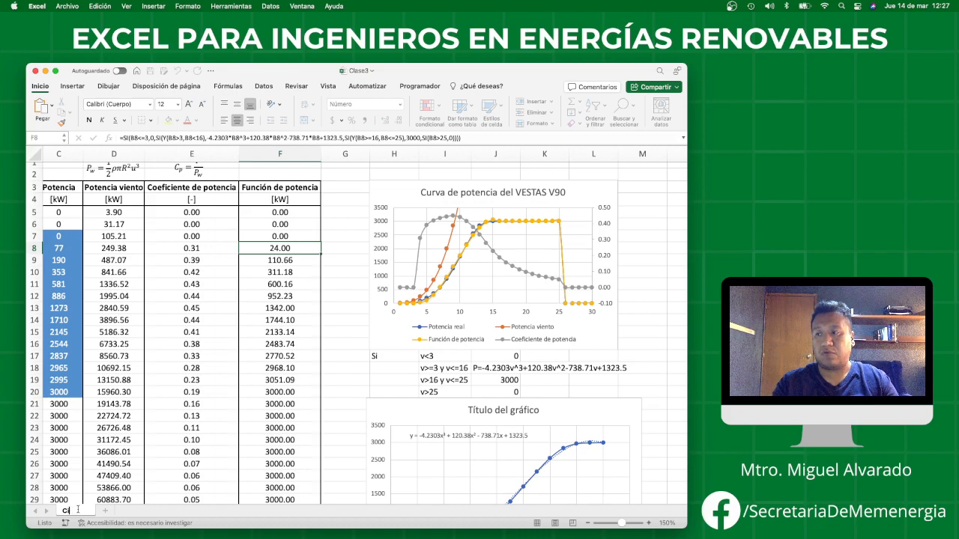
pyautogui.write('rvaPotencia')
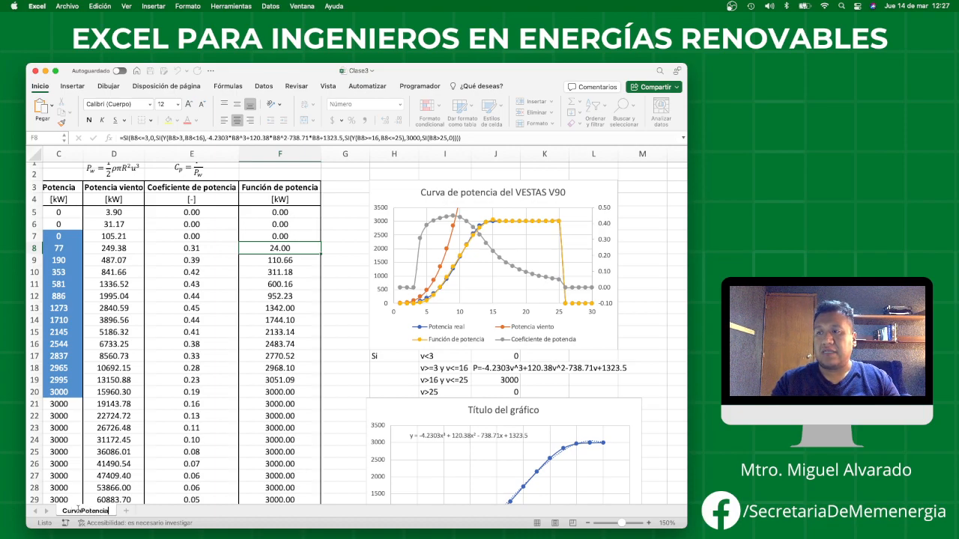
pyautogui.press('Return')
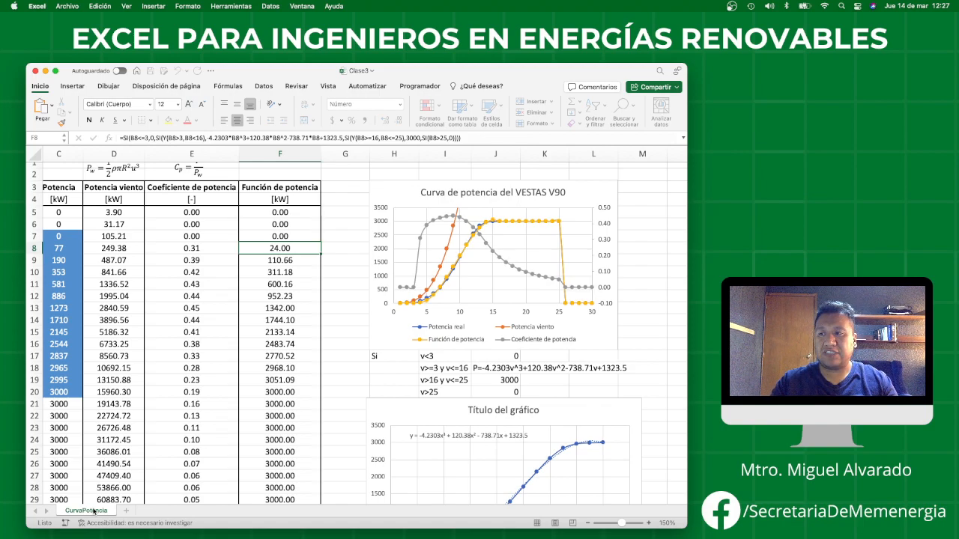
# Create a copy of the CurvaPotencia sheet at the end of the Clase3.xlsx workbook.
pyautogui.rightClick(83, 512)
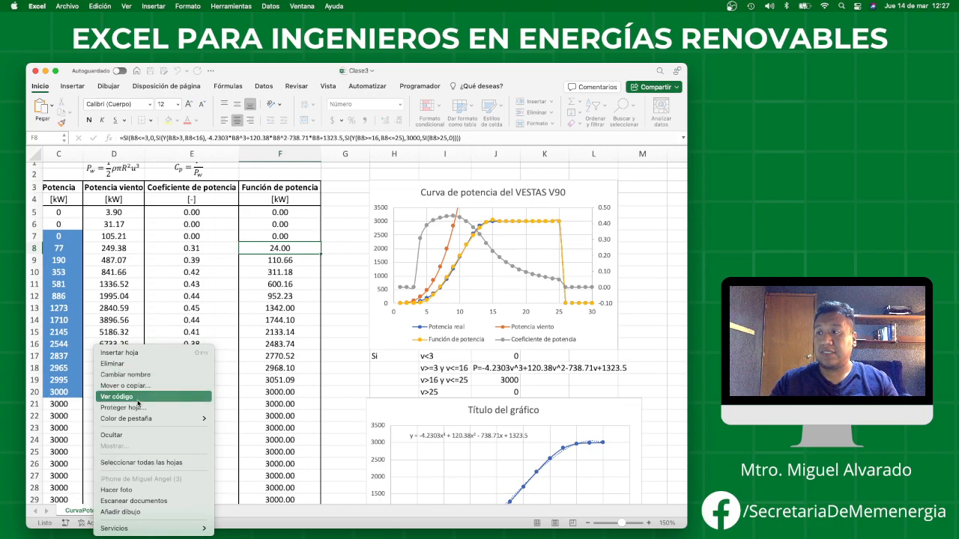
pyautogui.click(147, 386)
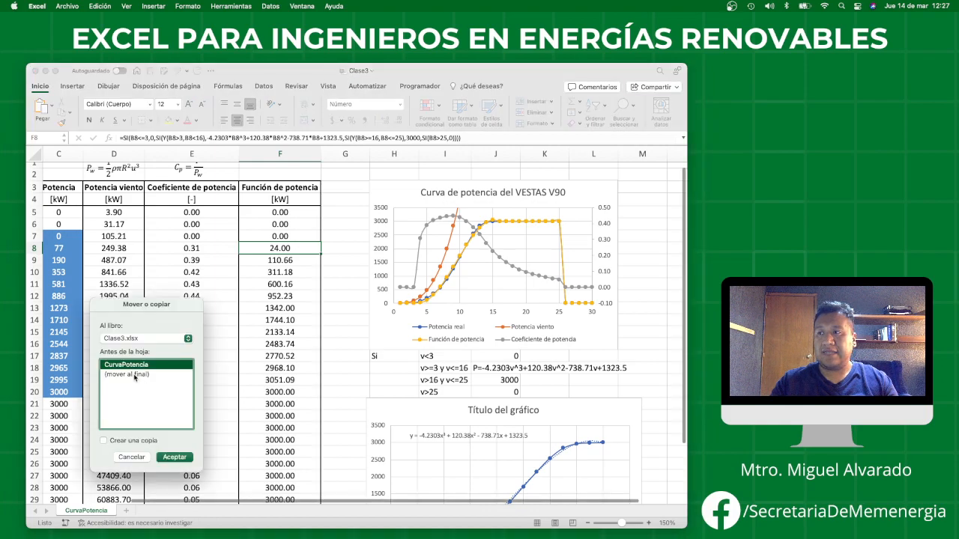
pyautogui.click(135, 374)
pyautogui.click(103, 441)
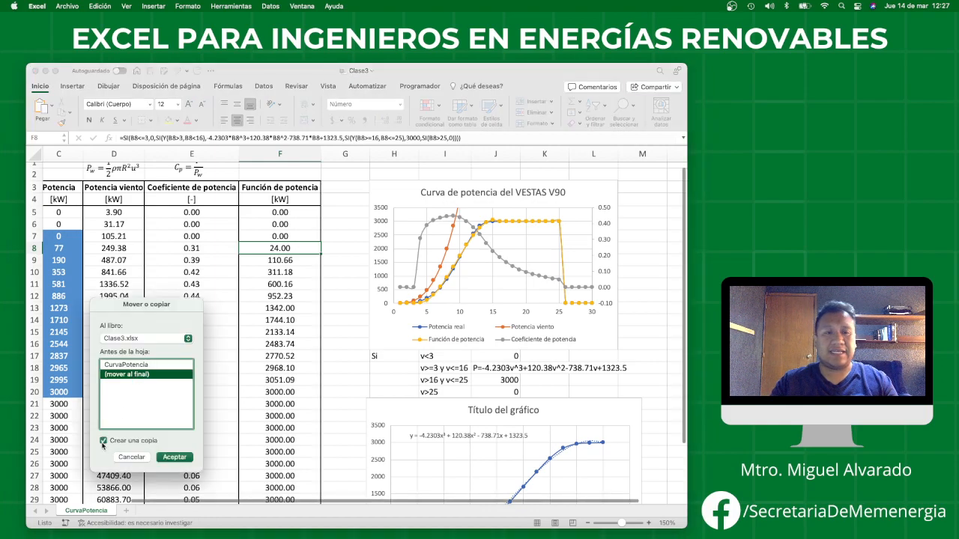
pyautogui.click(174, 457)
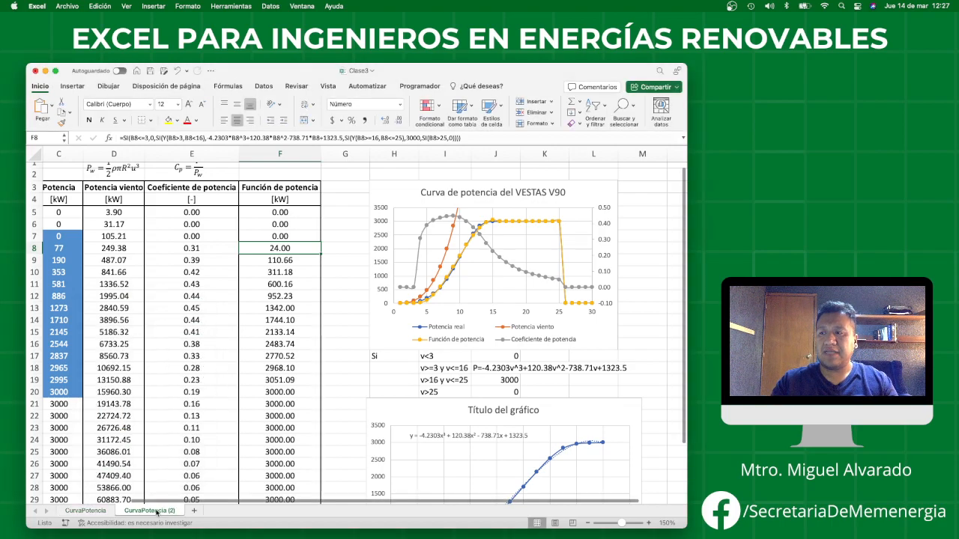
# Rename the copied sheet as FactorPlanta.
pyautogui.doubleClick(156, 512)
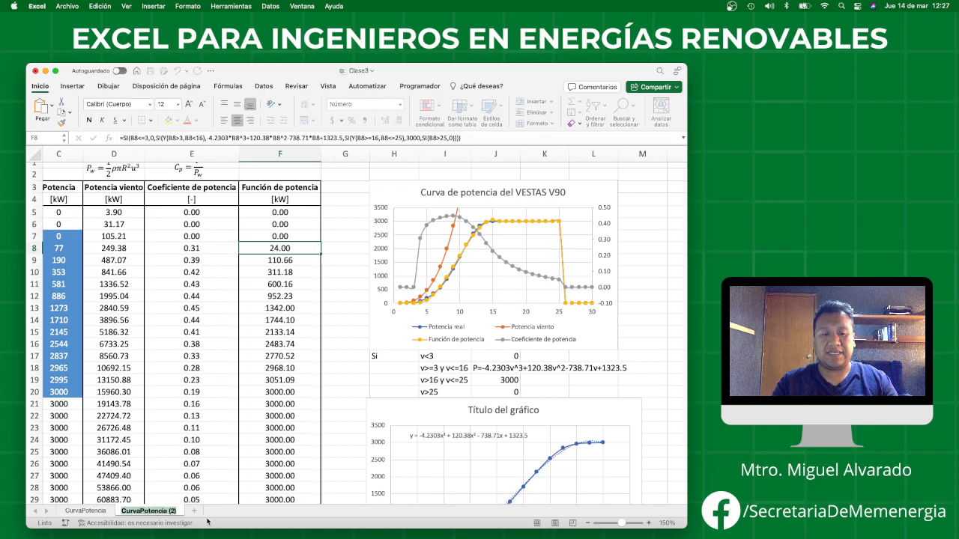
pyautogui.write('FActor')
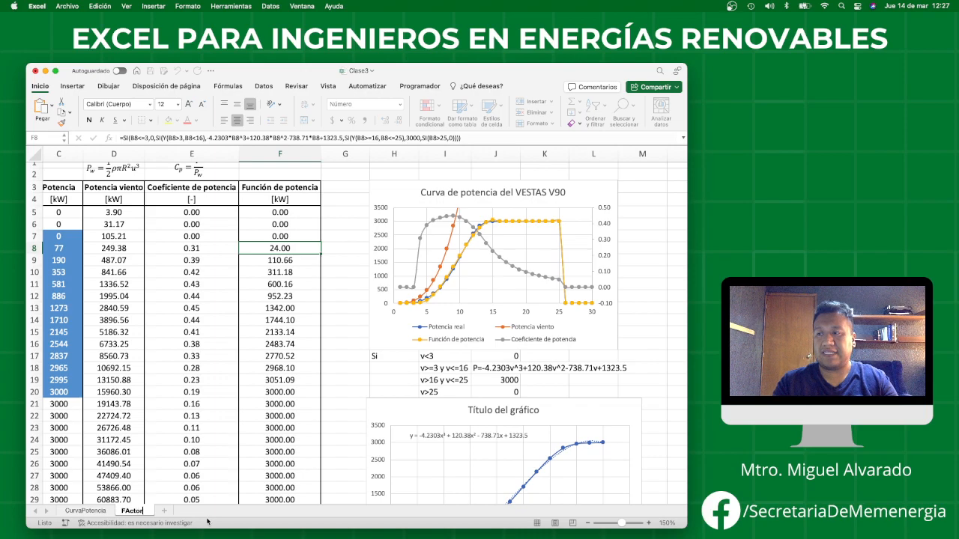
pyautogui.press('BackSpace')
pyautogui.press('BackSpace')
pyautogui.press('BackSpace')
pyautogui.write('actor')
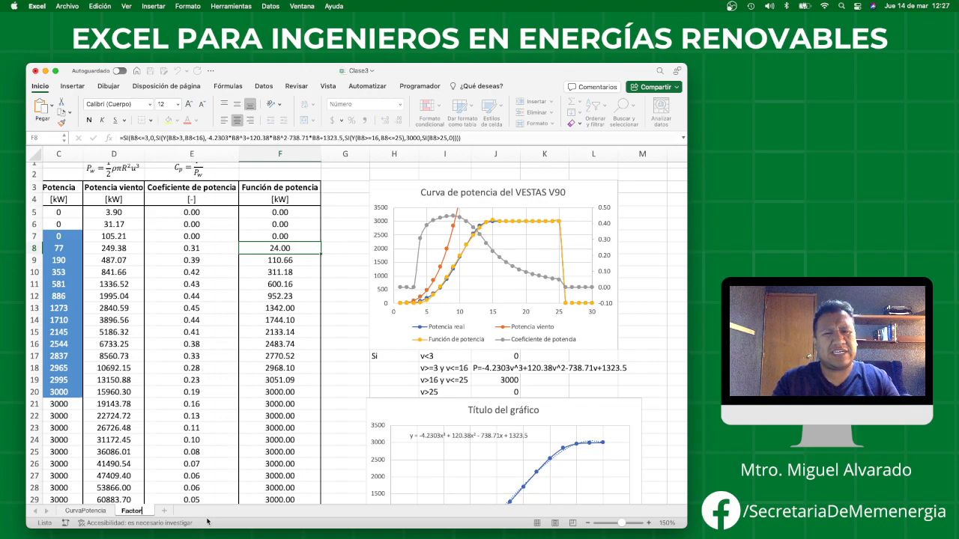
pyautogui.write('Planta')
pyautogui.press('Return')
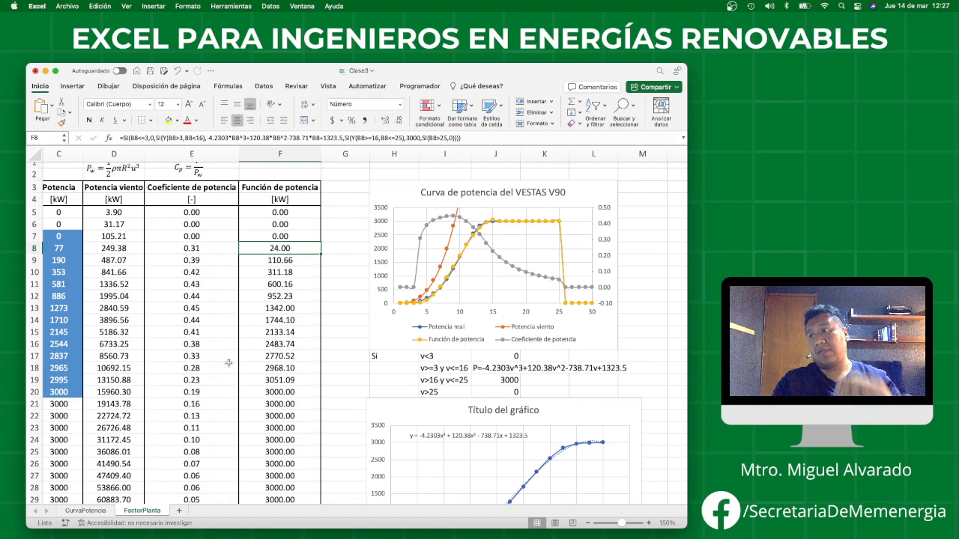
# Move the wind power equation box from column D to above the Velocidad and Potencia headers.
pyautogui.hscroll(-3, 222, 337)
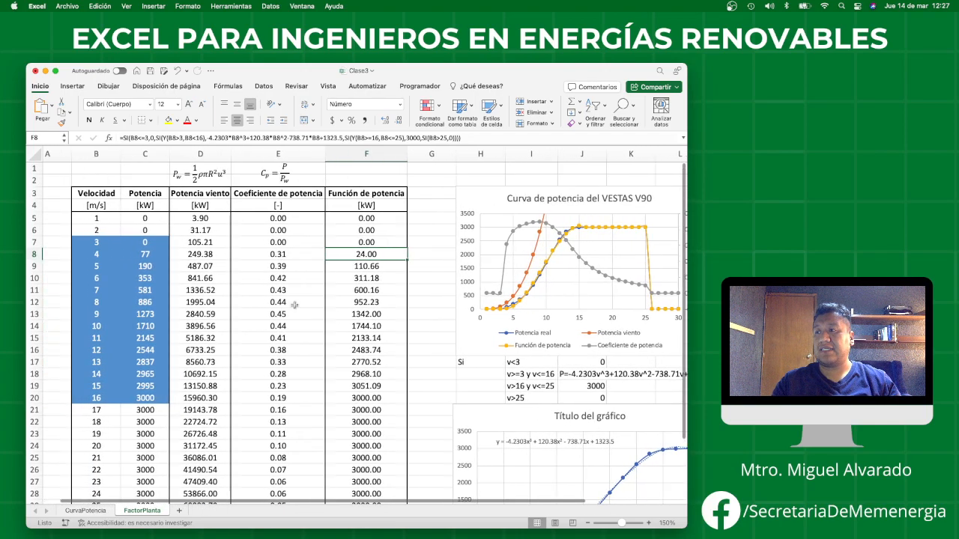
pyautogui.moveTo(199, 153); pyautogui.dragTo(225, 159)
pyautogui.click(199, 177)
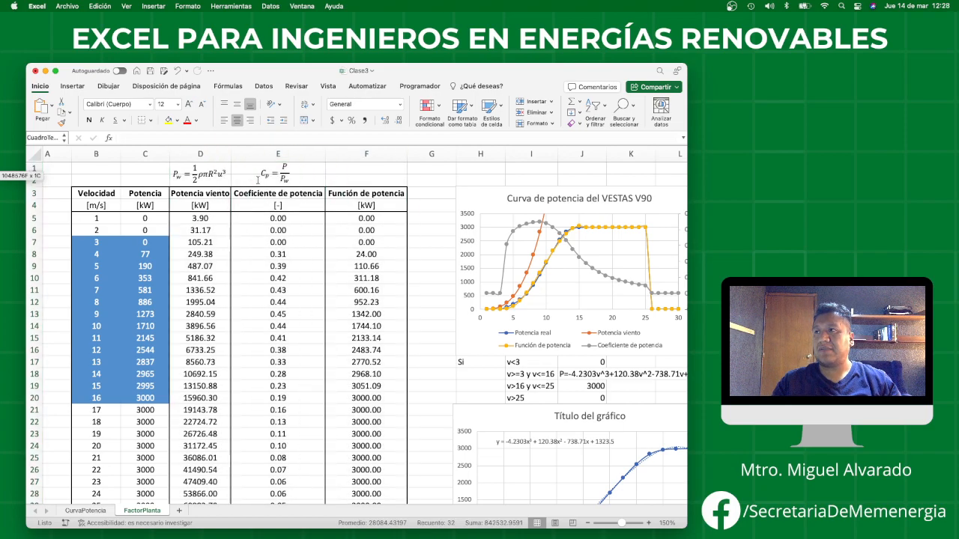
pyautogui.click(194, 174)
pyautogui.moveTo(184, 179); pyautogui.dragTo(112, 181)
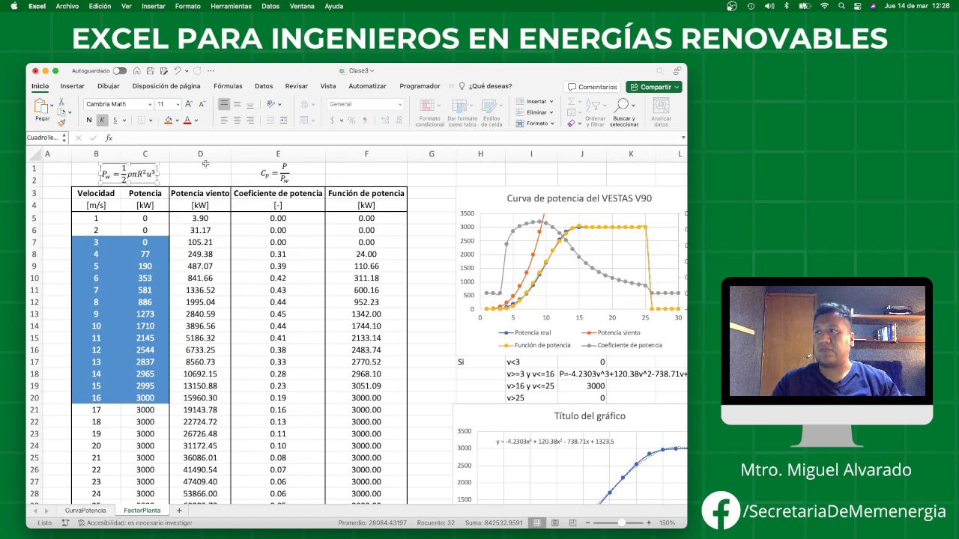
# Delete columns D through K from the FactorPlanta sheet.
pyautogui.moveTo(203, 153); pyautogui.dragTo(633, 129)
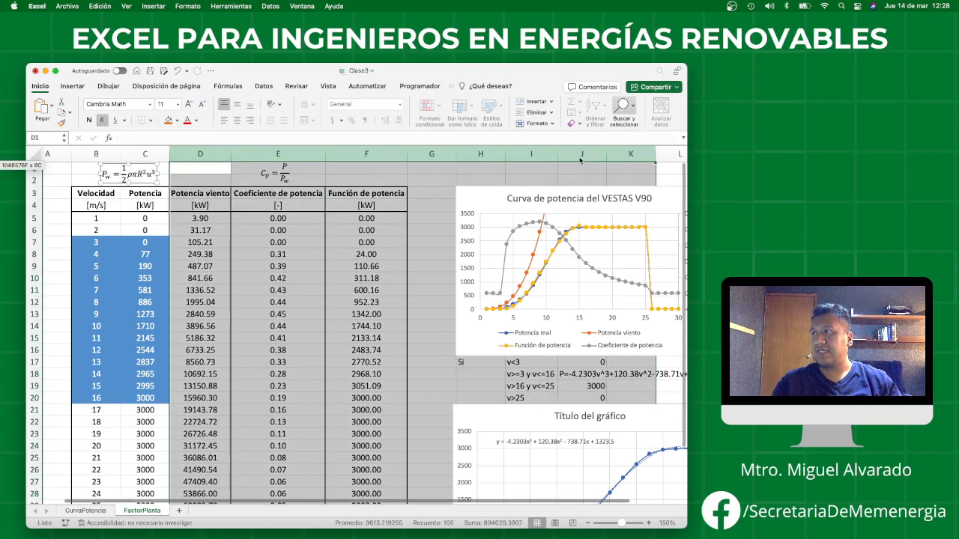
pyautogui.rightClick(524, 157)
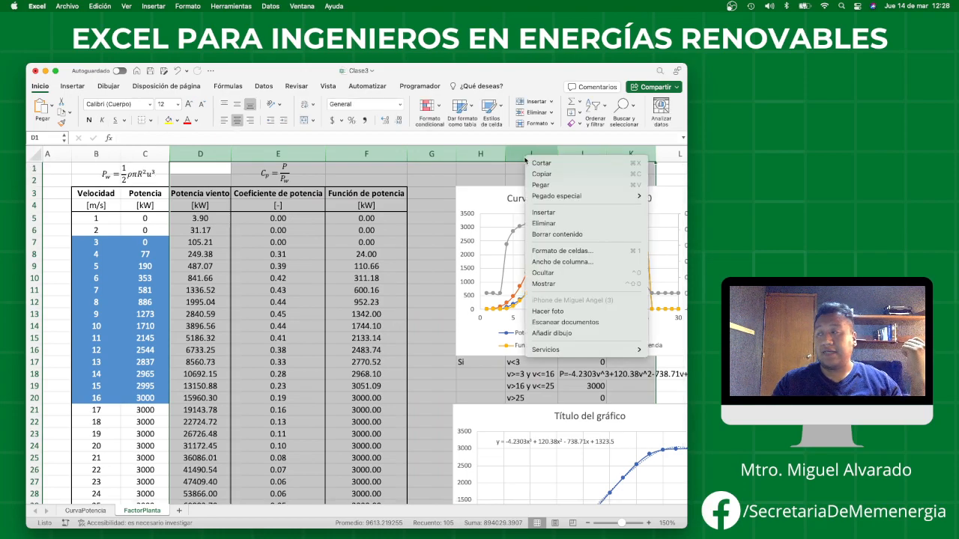
pyautogui.click(552, 224)
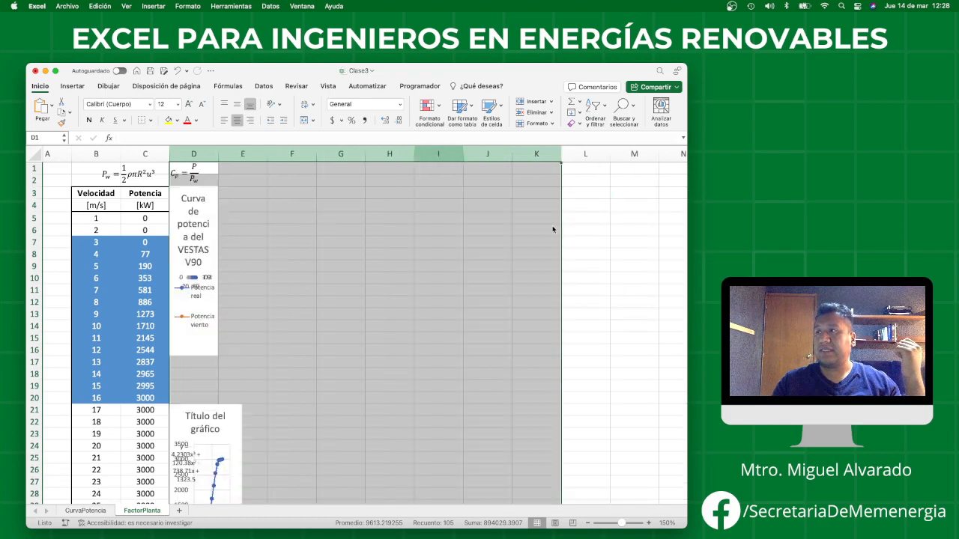
# Delete the two leftover charts beside the Potencia column on the FactorPlanta sheet.
pyautogui.click(494, 225)
pyautogui.click(212, 200)
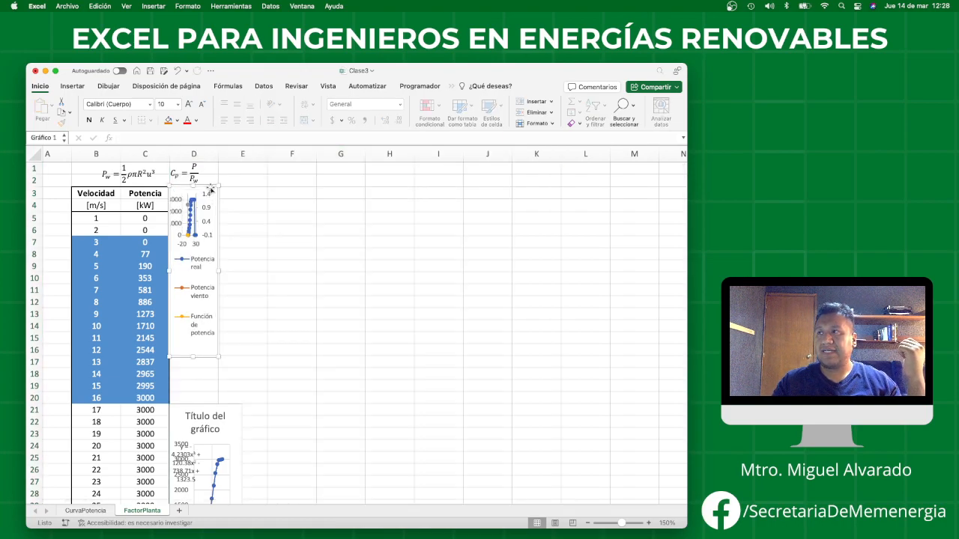
pyautogui.press('Delete')
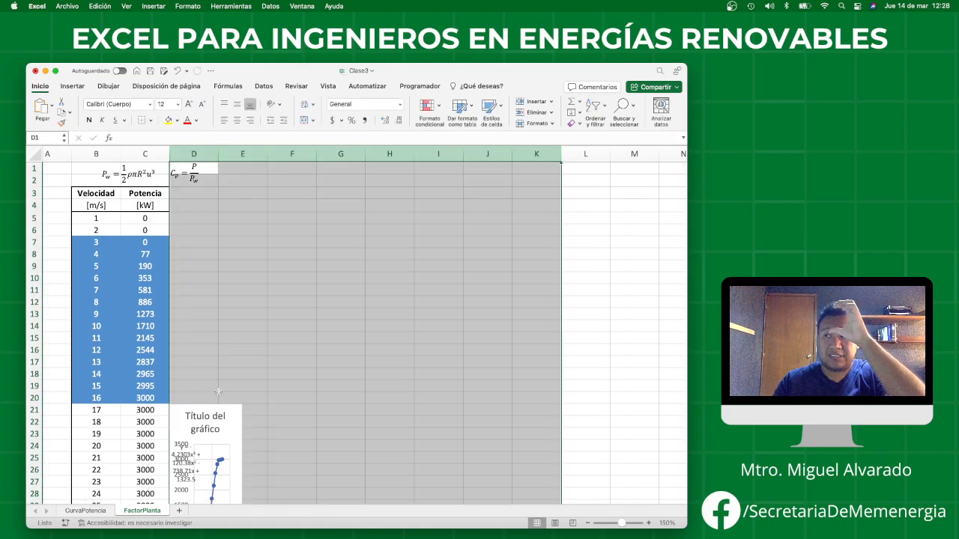
pyautogui.click(234, 410)
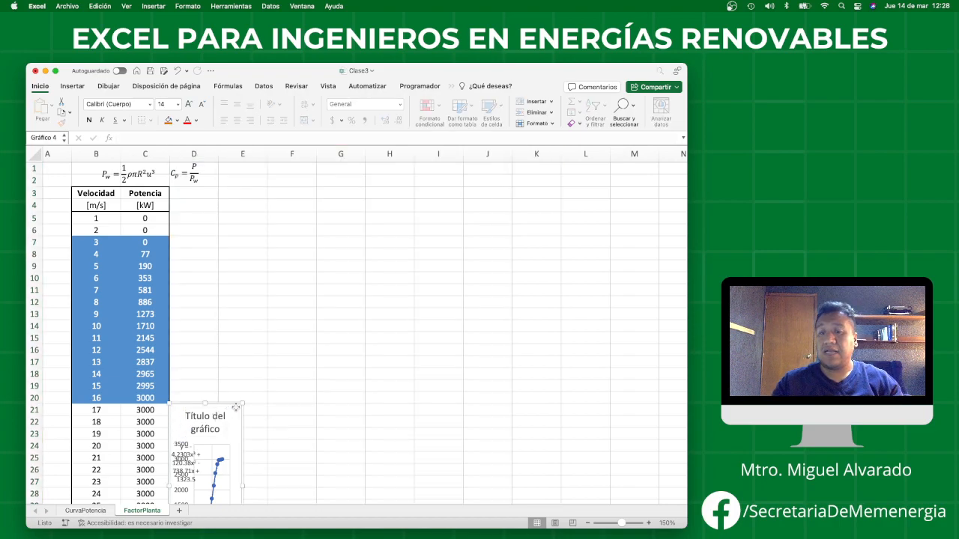
pyautogui.press('Delete')
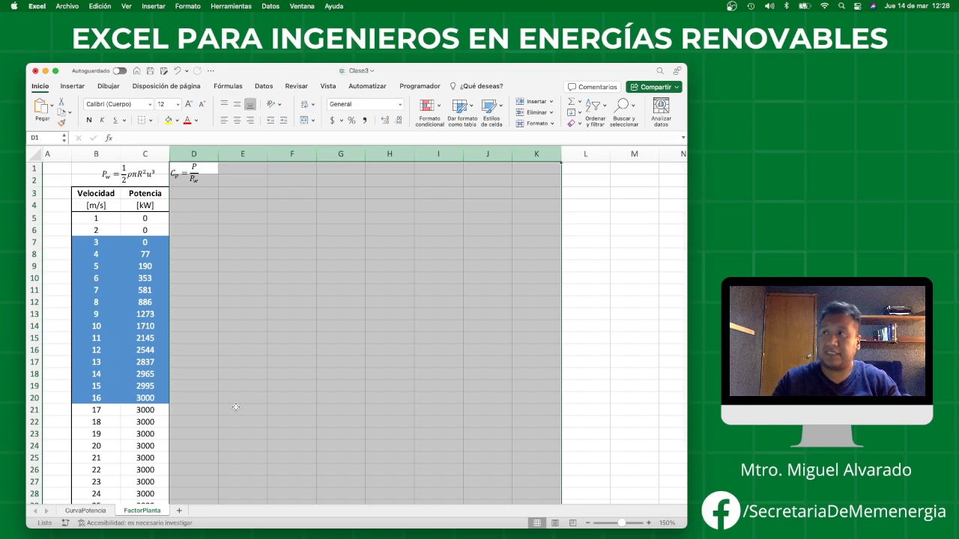
# Move the power coefficient and wind power equation boxes to the empty area around column J, rows 14 to 18.
pyautogui.click(260, 322)
pyautogui.click(193, 178)
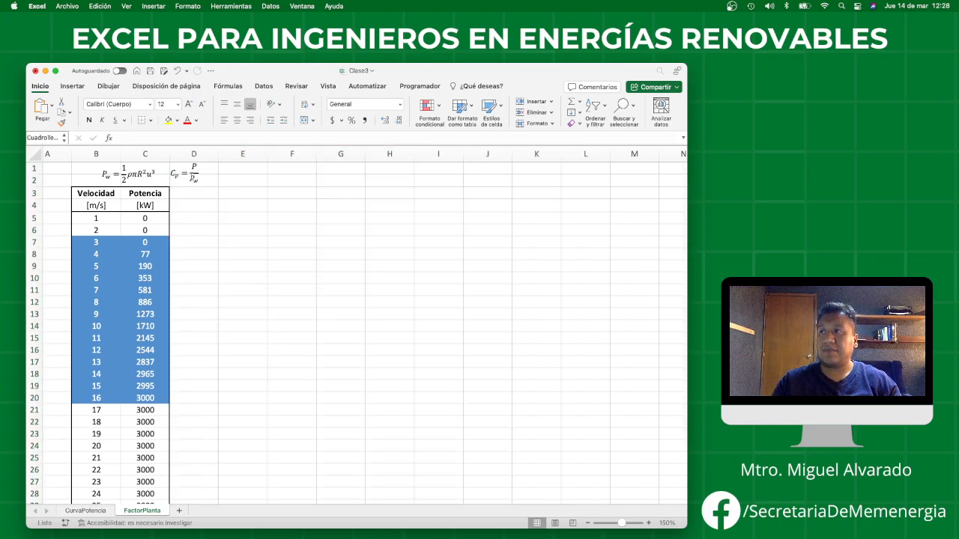
pyautogui.moveTo(193, 187); pyautogui.dragTo(558, 355)
pyautogui.click(141, 183)
pyautogui.moveTo(140, 183); pyautogui.dragTo(514, 382)
# Insert three blank rows above the table's header, starting at row 3.
pyautogui.click(31, 194)
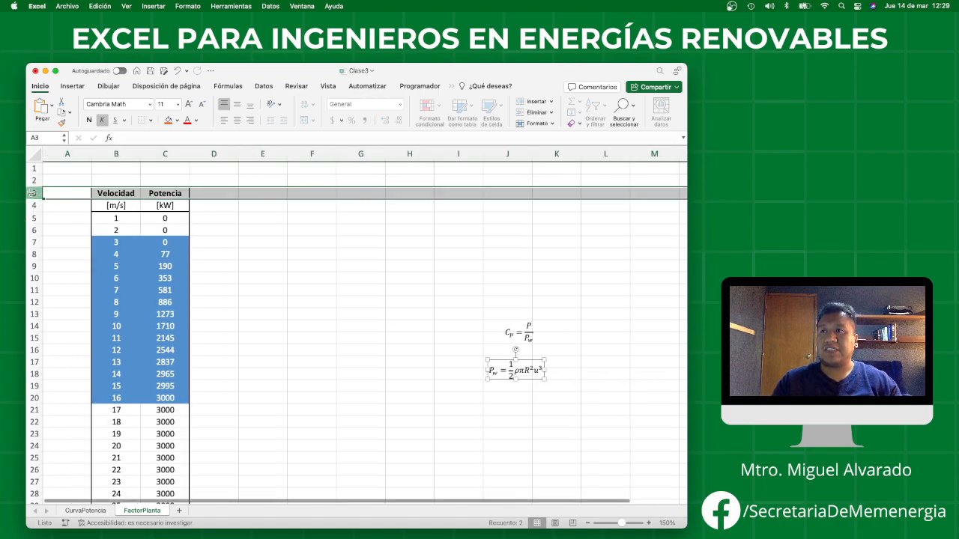
pyautogui.moveTo(31, 194); pyautogui.dragTo(34, 222)
pyautogui.rightClick(34, 223)
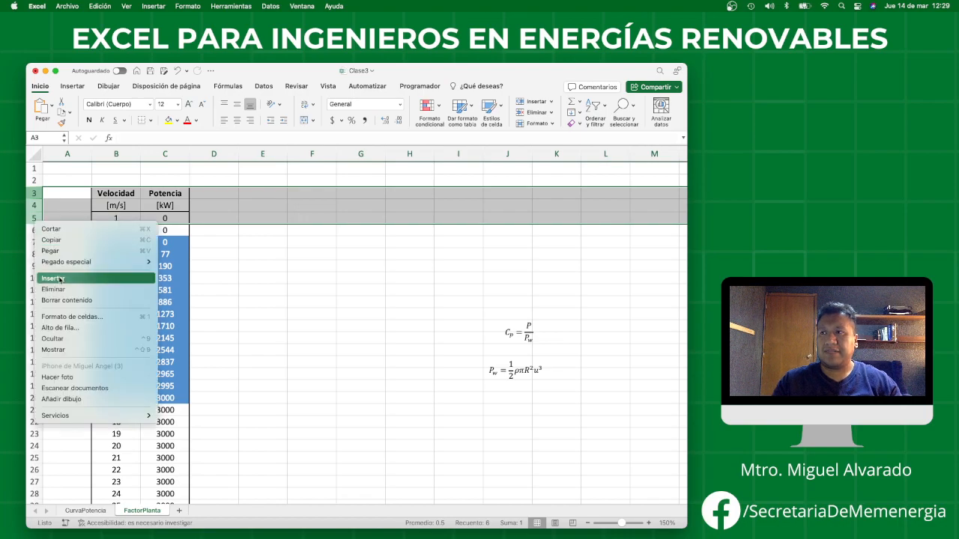
pyautogui.click(59, 279)
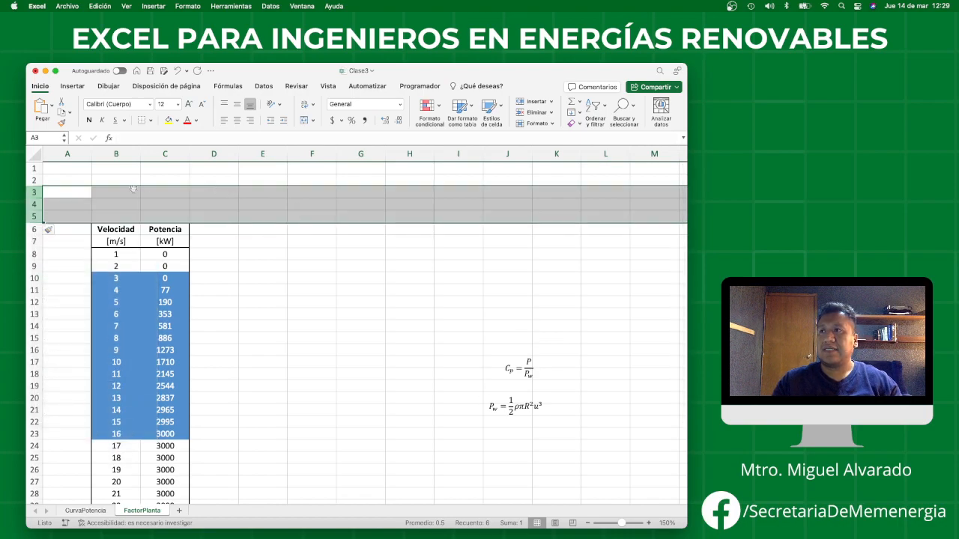
# Enter the heading "Velocidad media" in B3, merge and center it across B3:C3, and make it bold.
pyautogui.click(120, 191)
pyautogui.write('Velo')
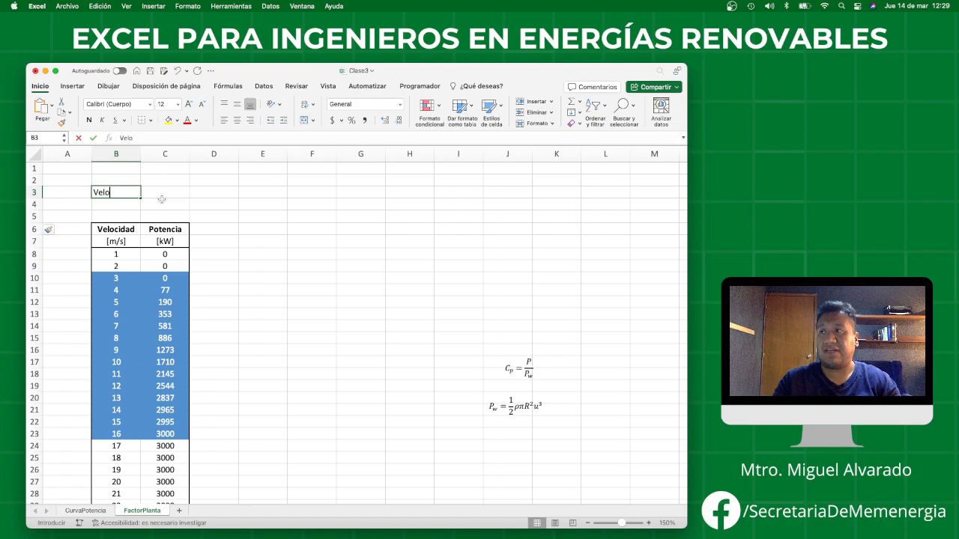
pyautogui.write('cidad media')
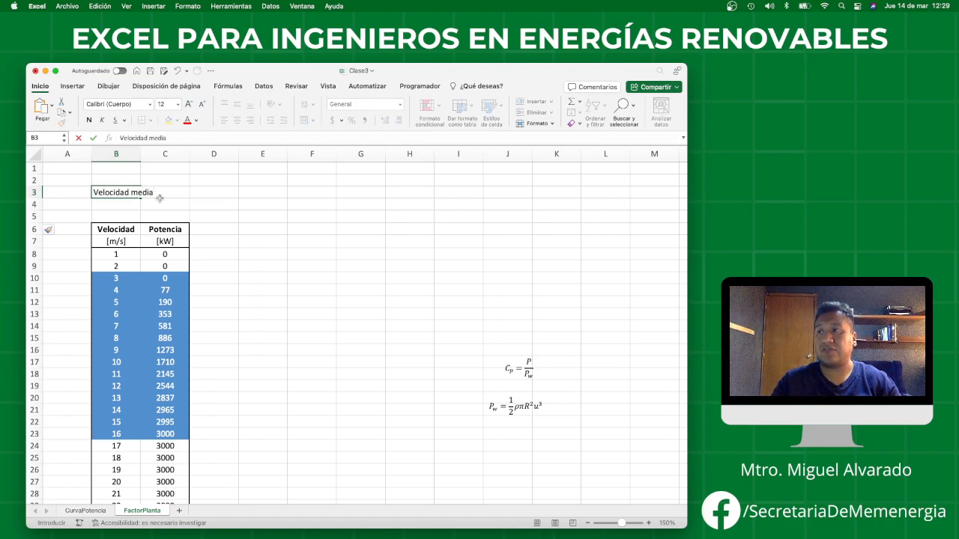
pyautogui.click(166, 192)
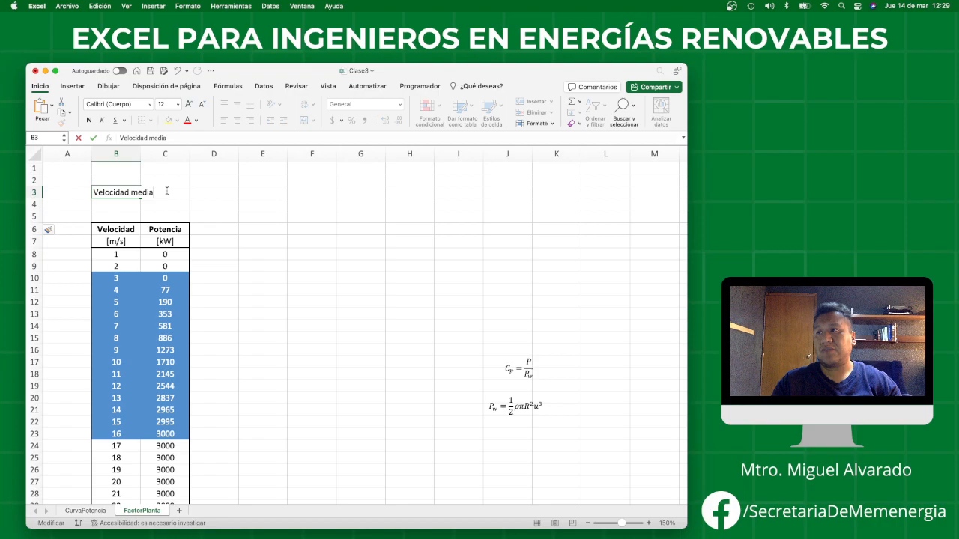
pyautogui.click(110, 204)
pyautogui.moveTo(134, 194); pyautogui.dragTo(160, 195)
pyautogui.click(303, 122)
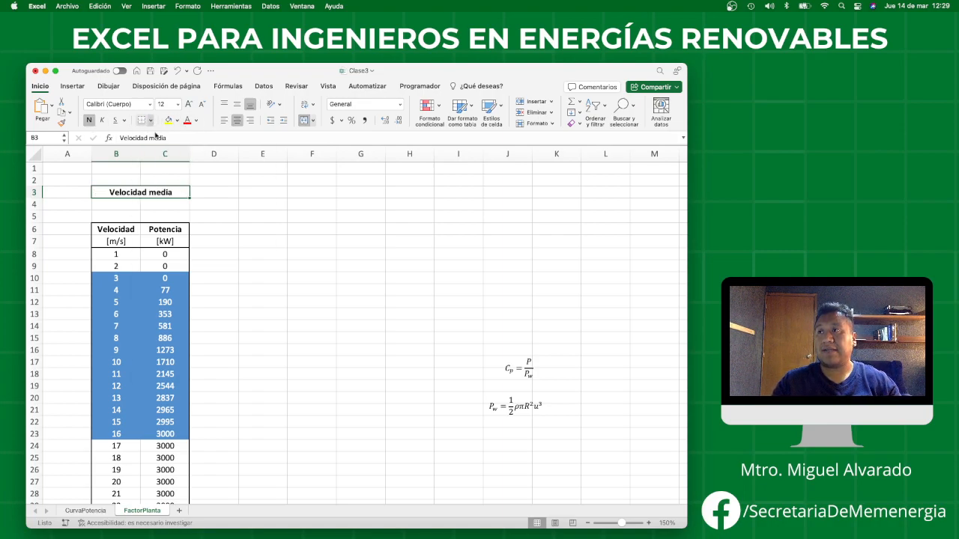
# Add an outside border around the "Velocidad media" heading in B3:C3 and enter 9 as the mean speed in D3.
pyautogui.click(151, 120)
pyautogui.click(168, 236)
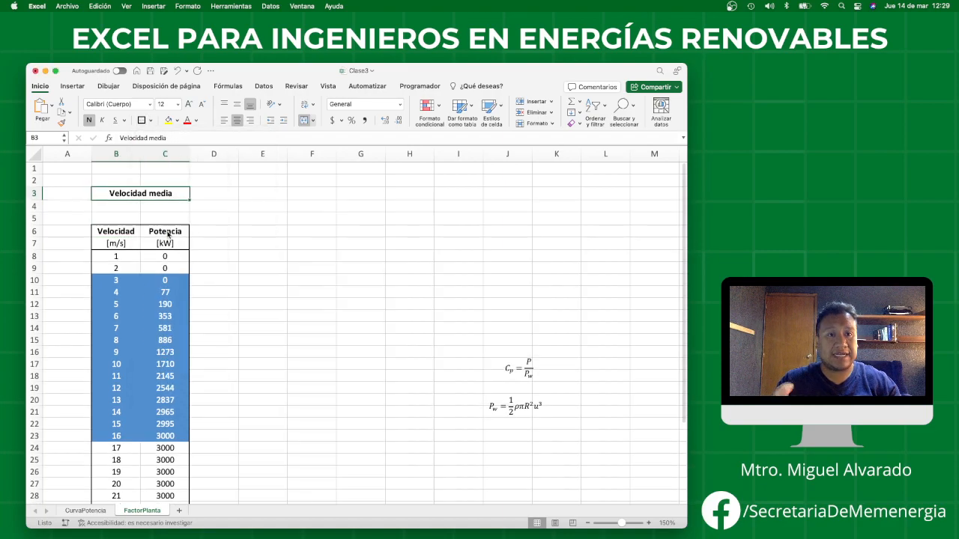
pyautogui.click(232, 195)
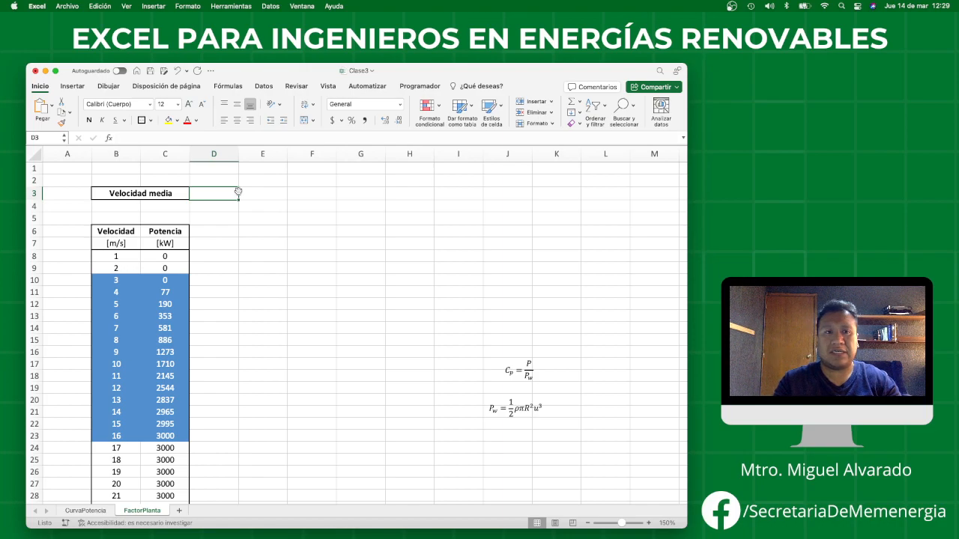
pyautogui.write('9')
pyautogui.press('Return')
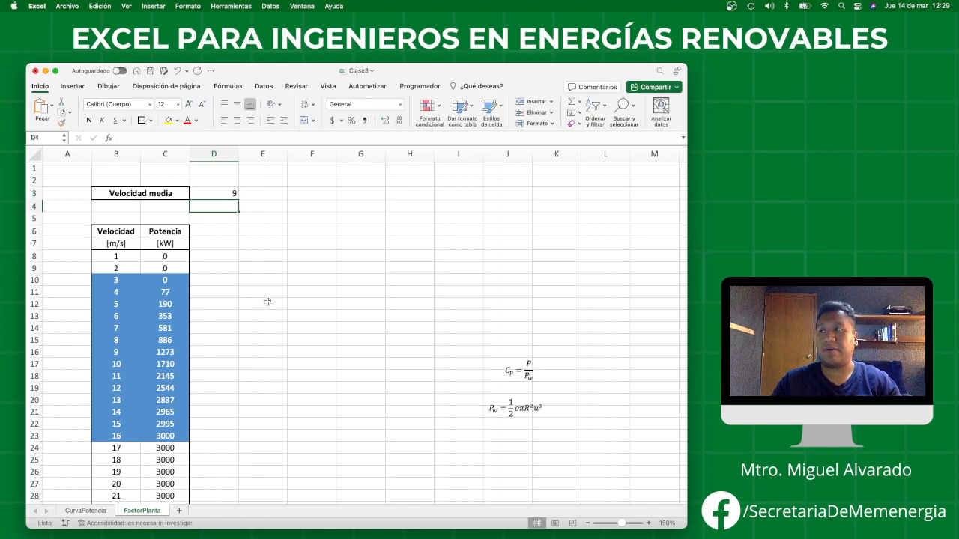
# Add an outside border to the mean speed value in D3 and center it horizontally.
pyautogui.click(225, 196)
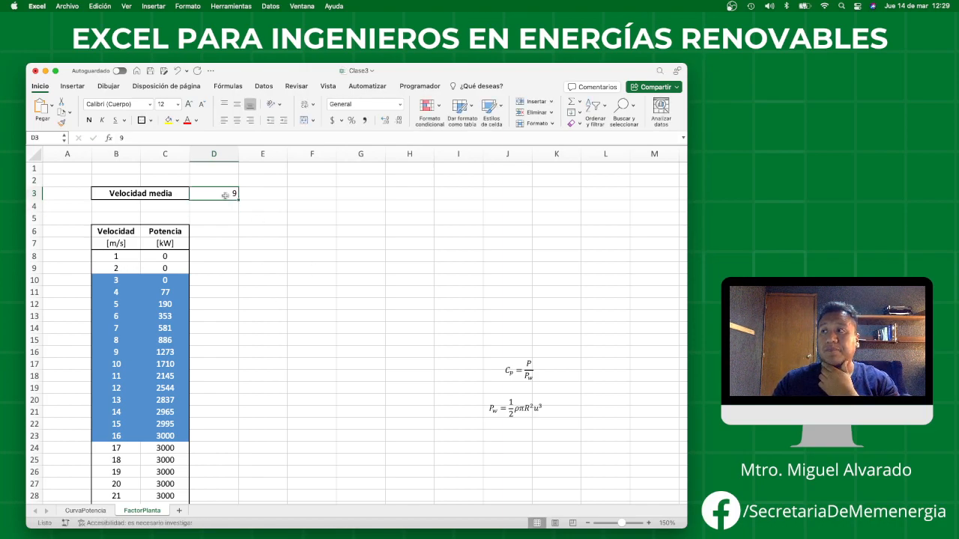
pyautogui.click(142, 121)
pyautogui.click(205, 229)
pyautogui.click(215, 195)
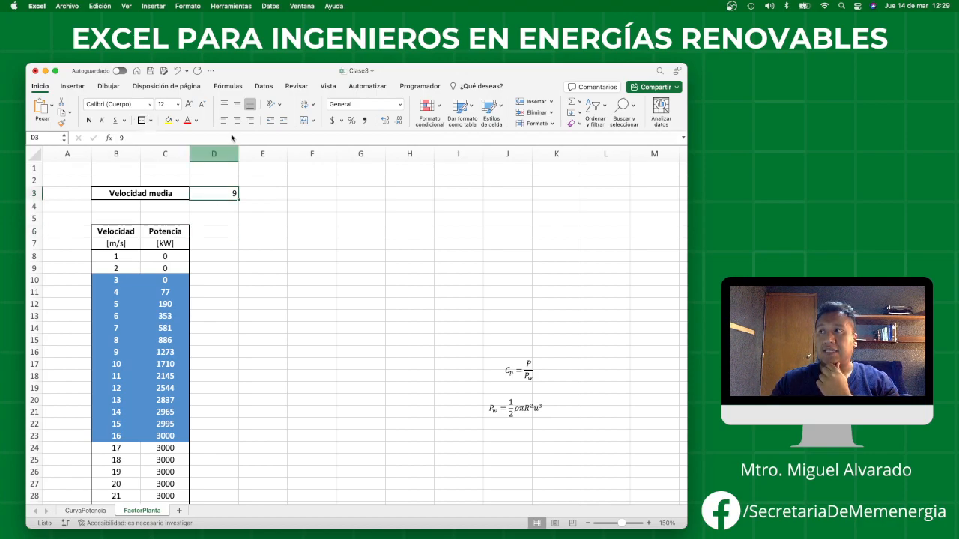
pyautogui.click(237, 120)
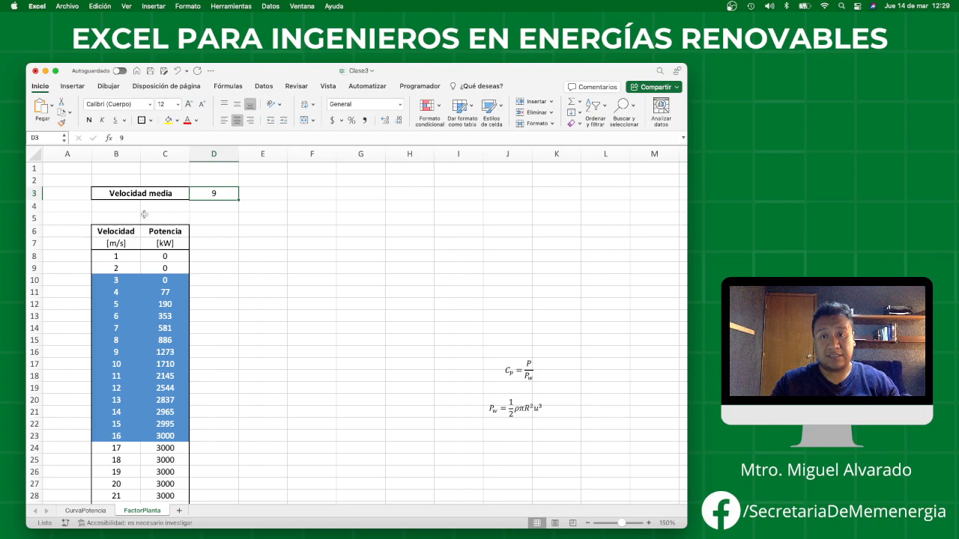
# Enter the label "Rayleigh" in B4, merge and center it across B4:C4, and outline it with a border.
pyautogui.moveTo(119, 208); pyautogui.dragTo(148, 204)
pyautogui.write('Raye')
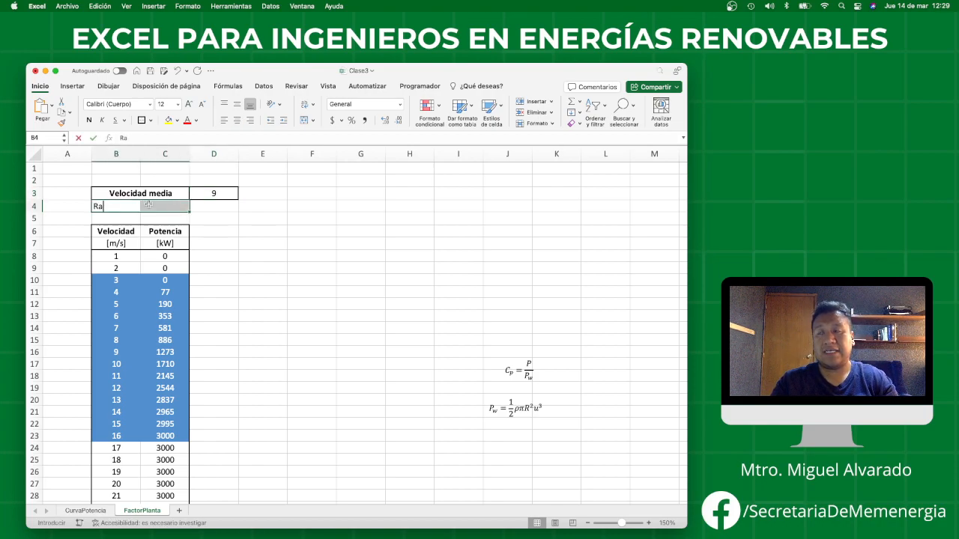
pyautogui.press('BackSpace')
pyautogui.write('leug')
pyautogui.press('BackSpace')
pyautogui.press('BackSpace')
pyautogui.write('igh')
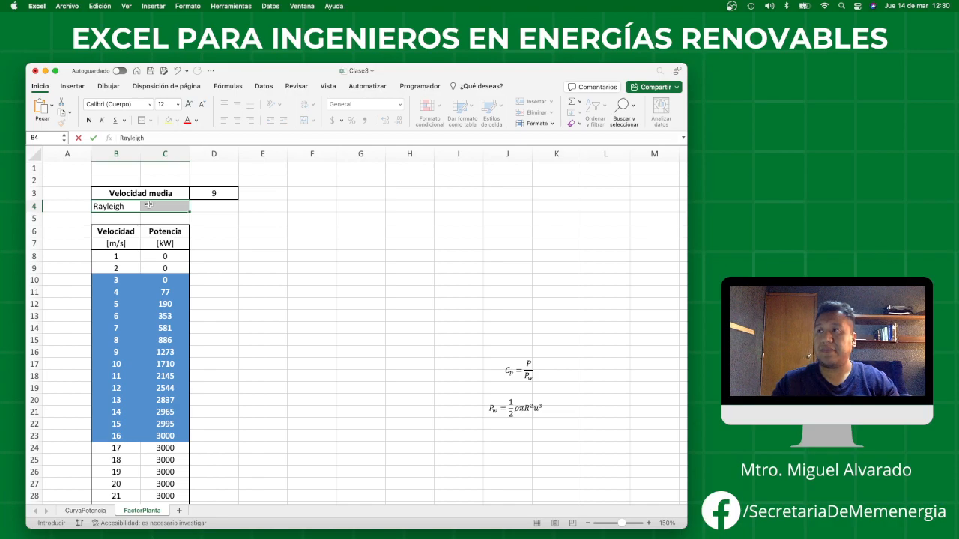
pyautogui.press('Return')
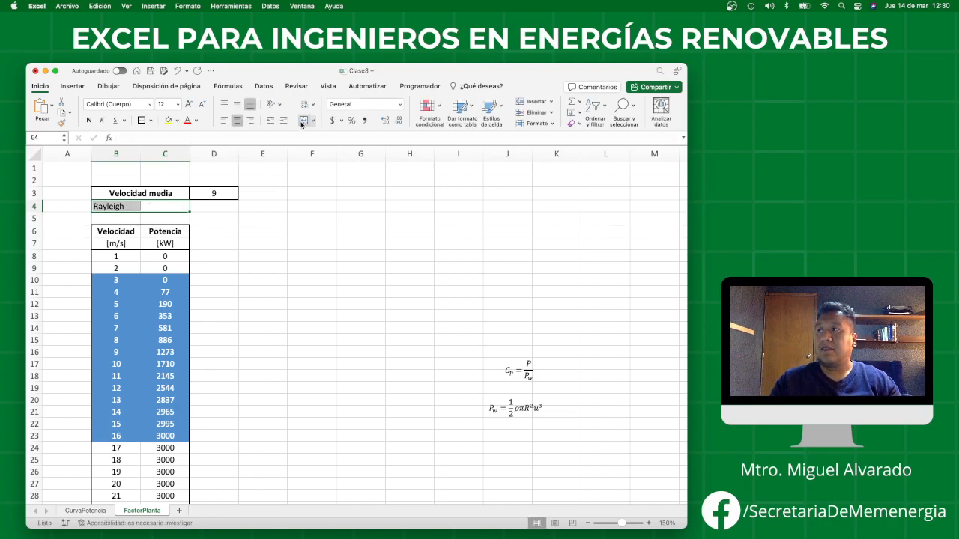
pyautogui.click(303, 120)
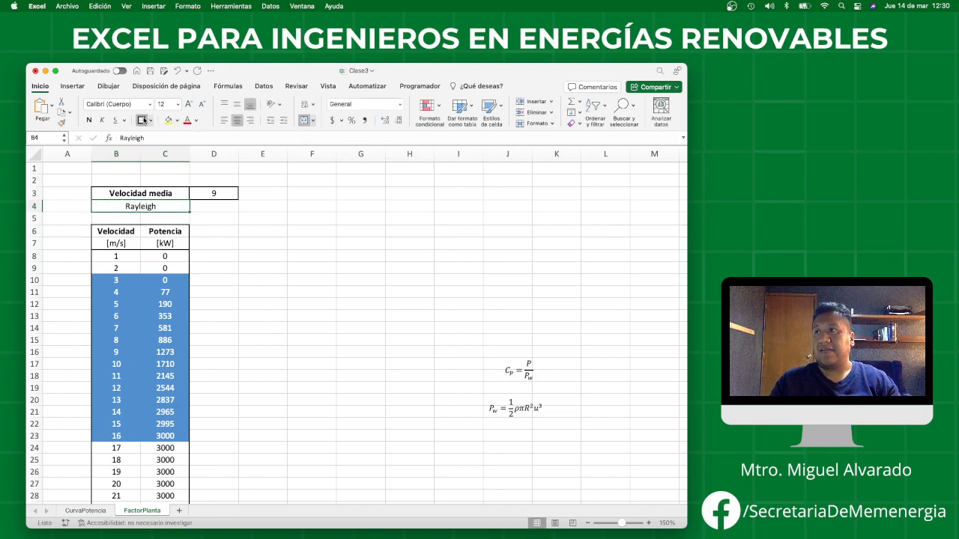
# Calculate the Rayleigh parameter in D4 with the formula =D3*RAIZ(2/PI()).
pyautogui.click(220, 208)
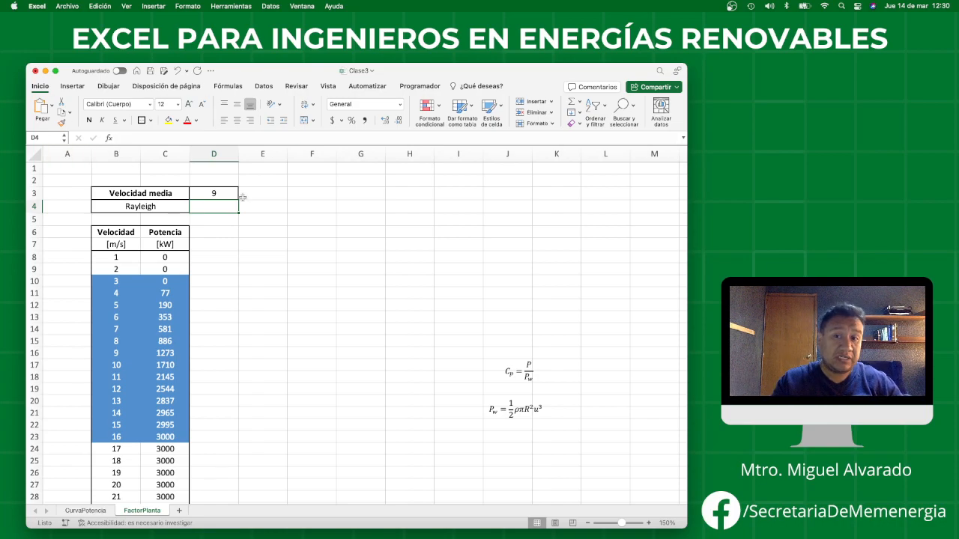
pyautogui.write('=')
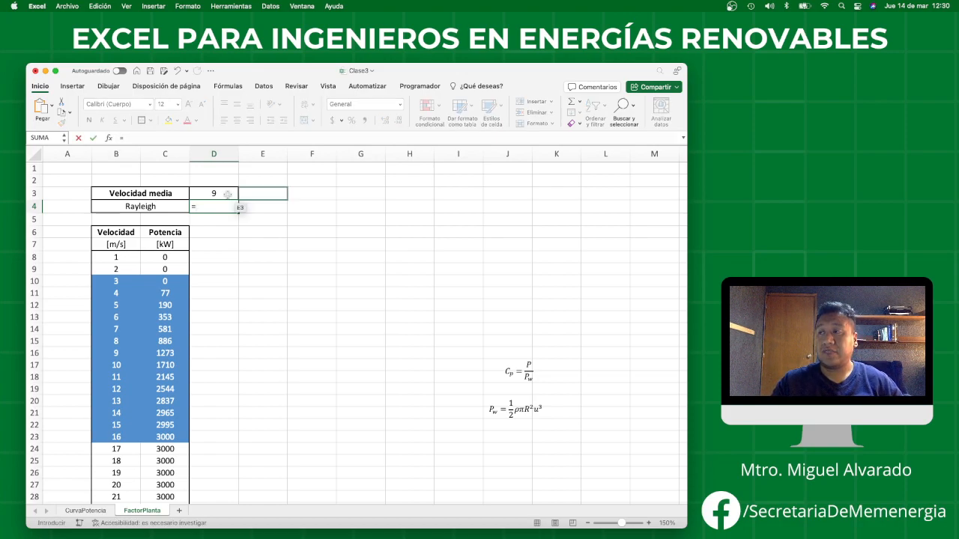
pyautogui.click(210, 194)
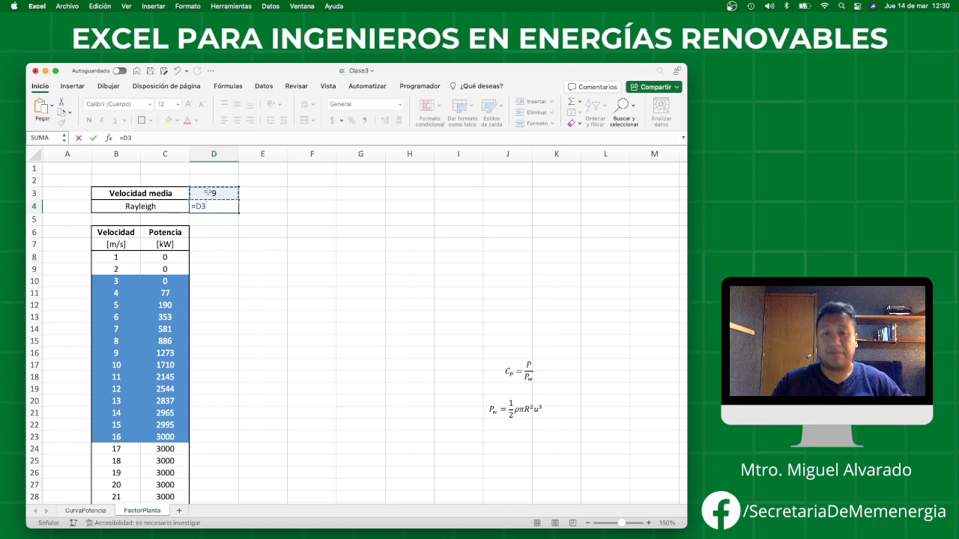
pyautogui.write('*')
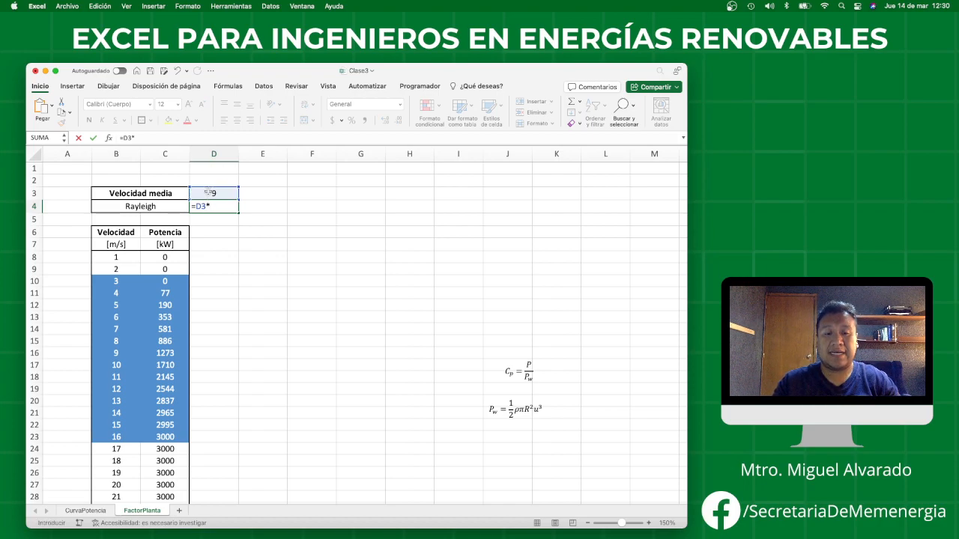
pyautogui.write('ra')
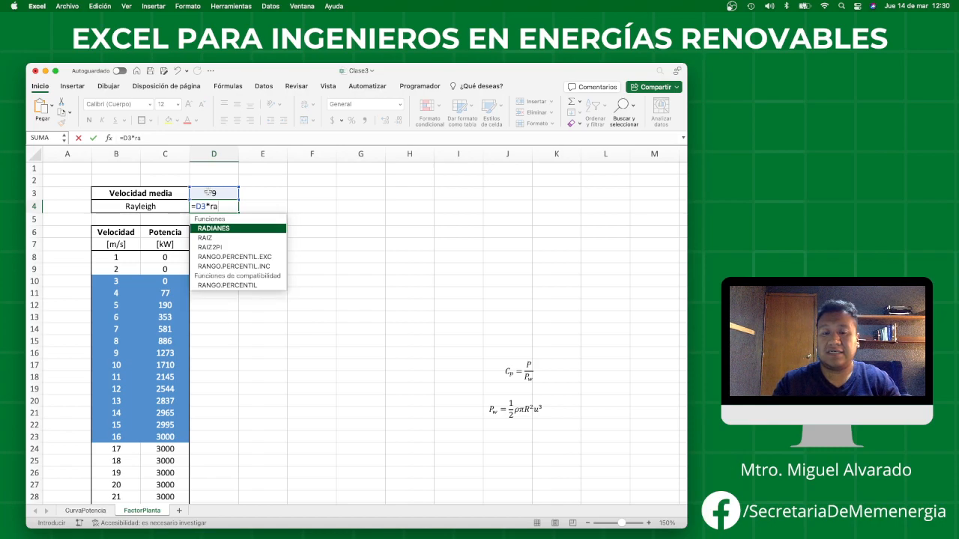
pyautogui.write('iz(')
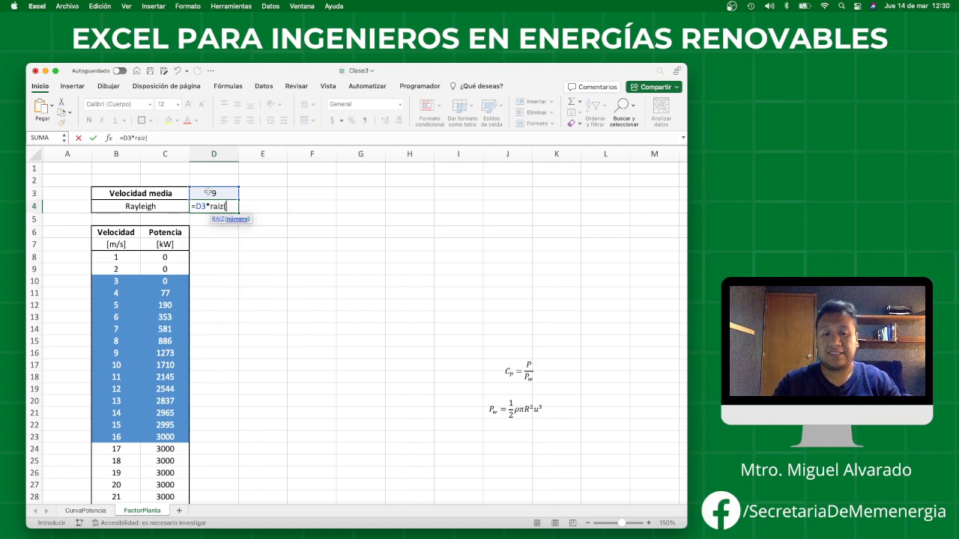
pyautogui.write('2/')
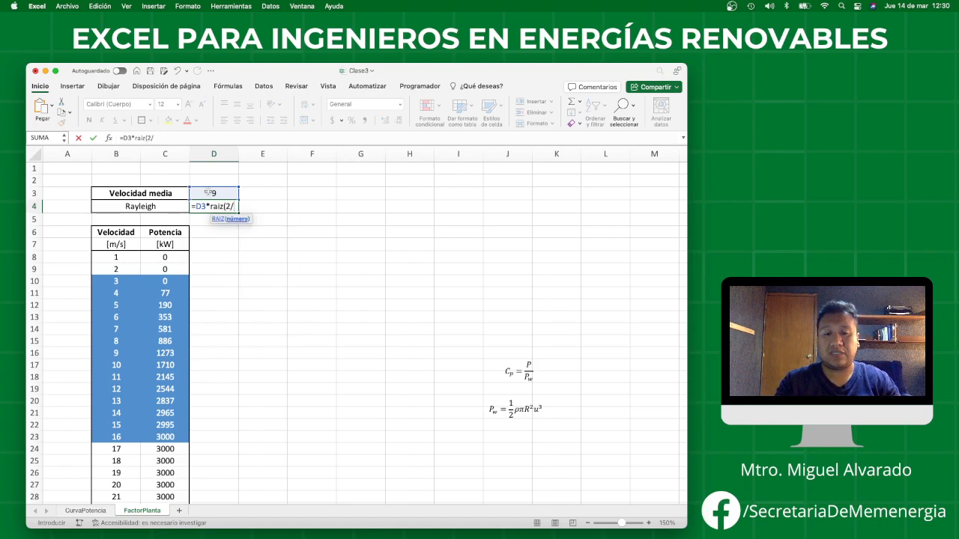
pyautogui.write('pi')
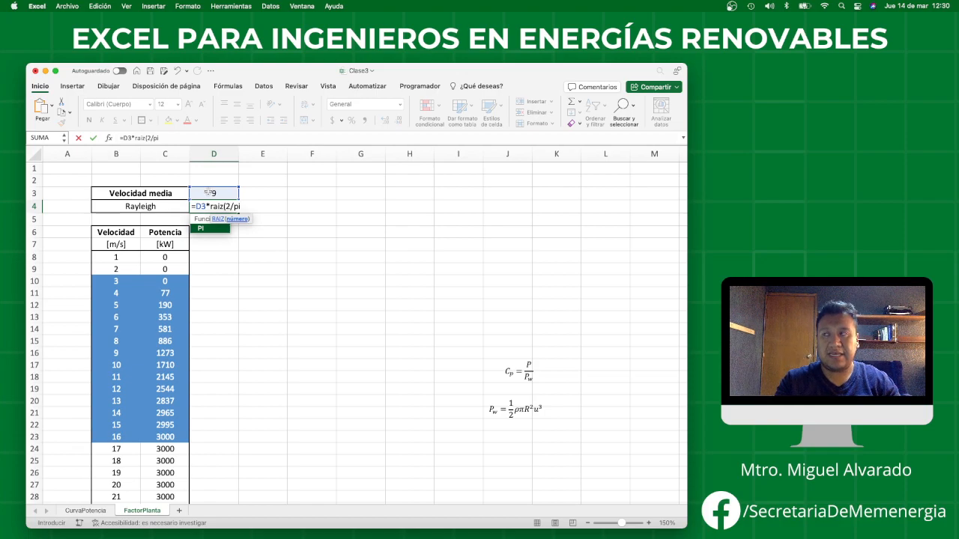
pyautogui.write('()')
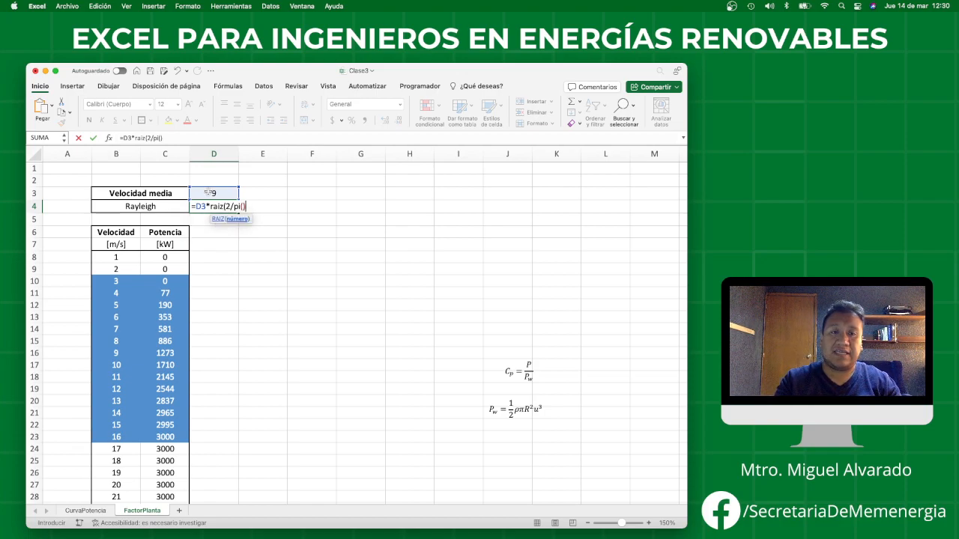
pyautogui.write(')')
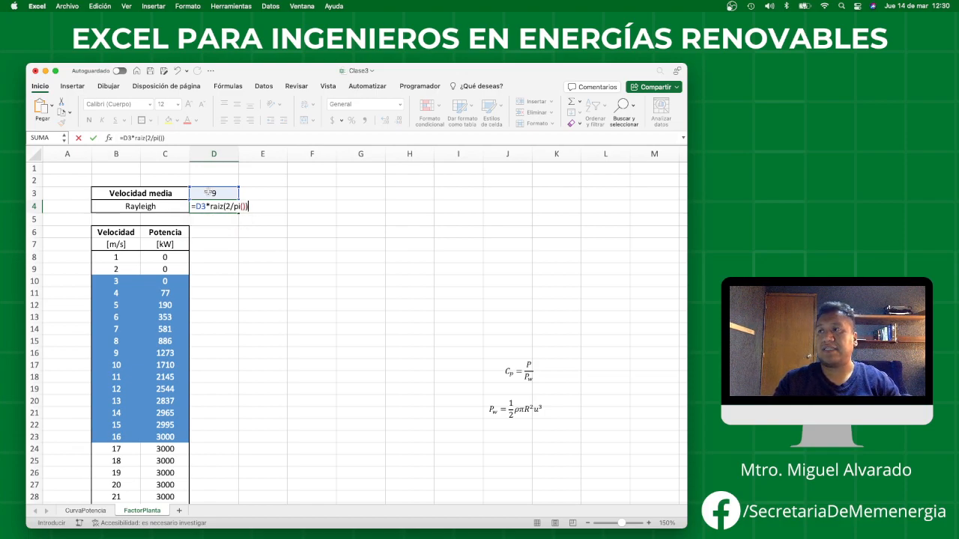
pyautogui.press('Return')
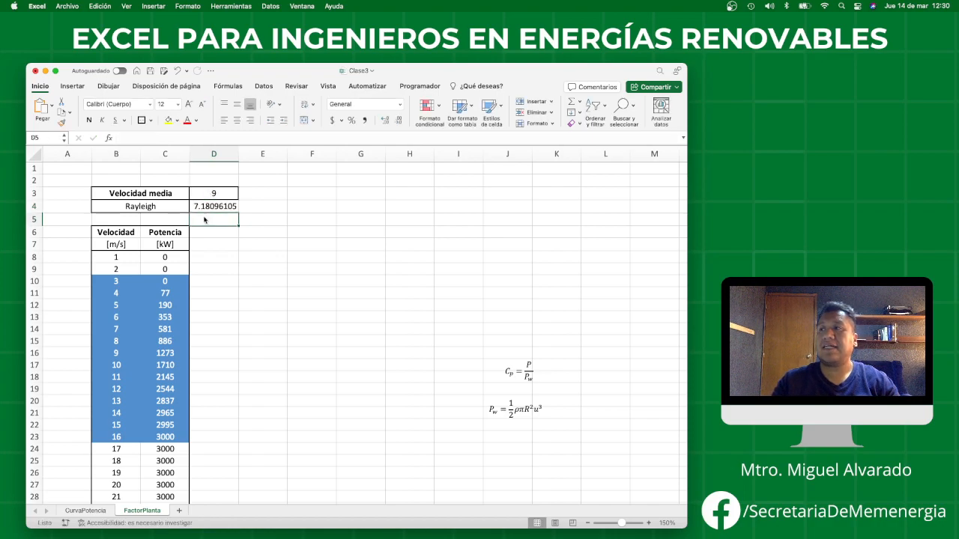
# Format the Rayleigh result in D4 as a number with two decimals, centered and with an outside border.
pyautogui.click(216, 206)
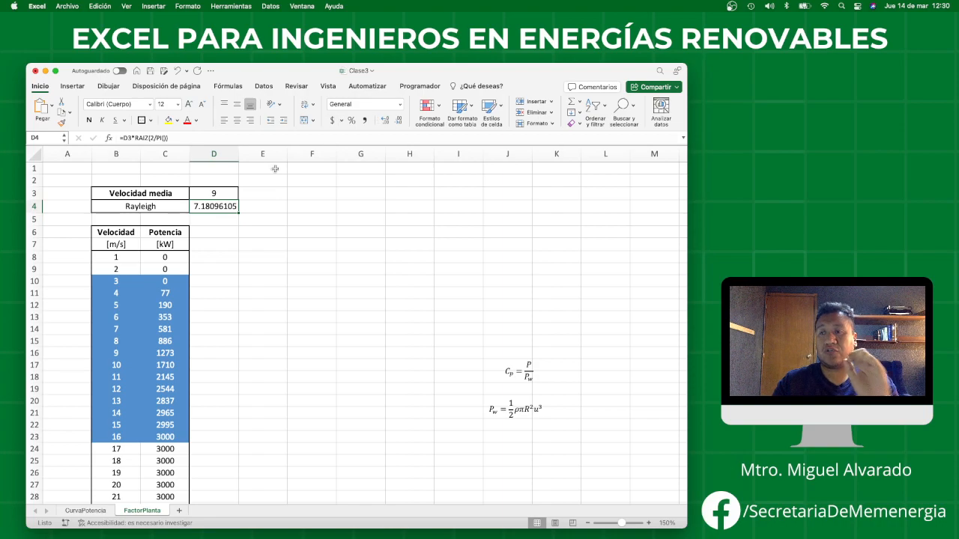
pyautogui.press('super+1')
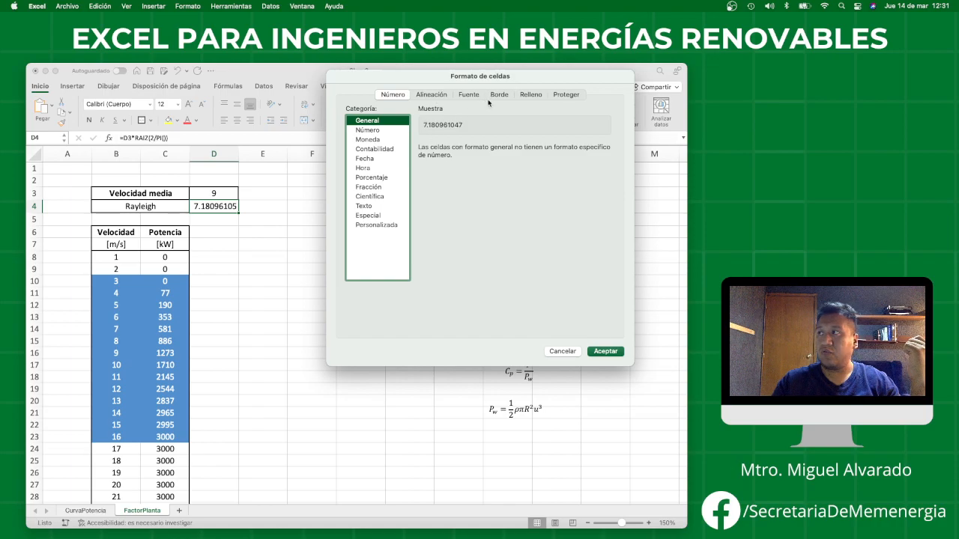
pyautogui.click(375, 130)
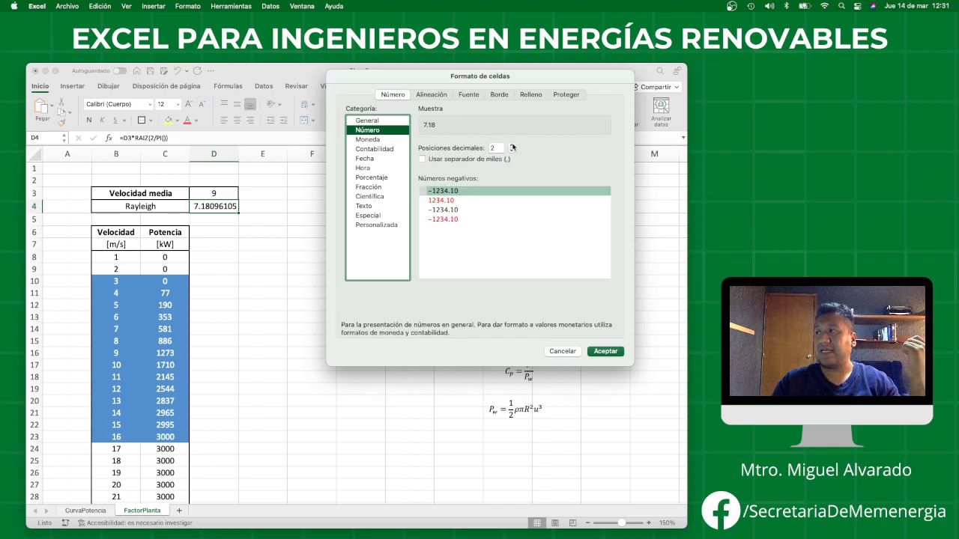
pyautogui.click(603, 354)
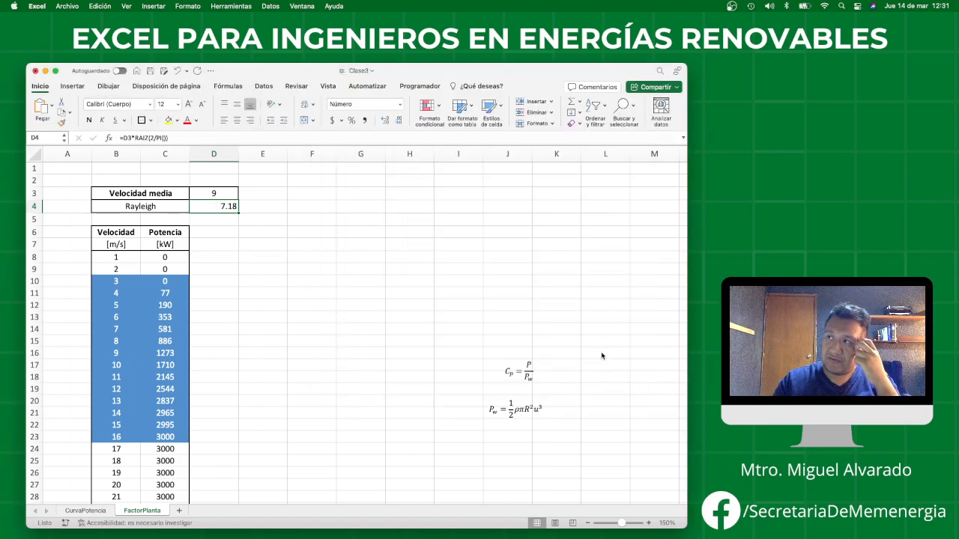
pyautogui.click(237, 119)
# Test the Rayleigh formula with mean speeds of 5 and 10 in D3, and restore the mean speed to 9.
pyautogui.click(215, 192)
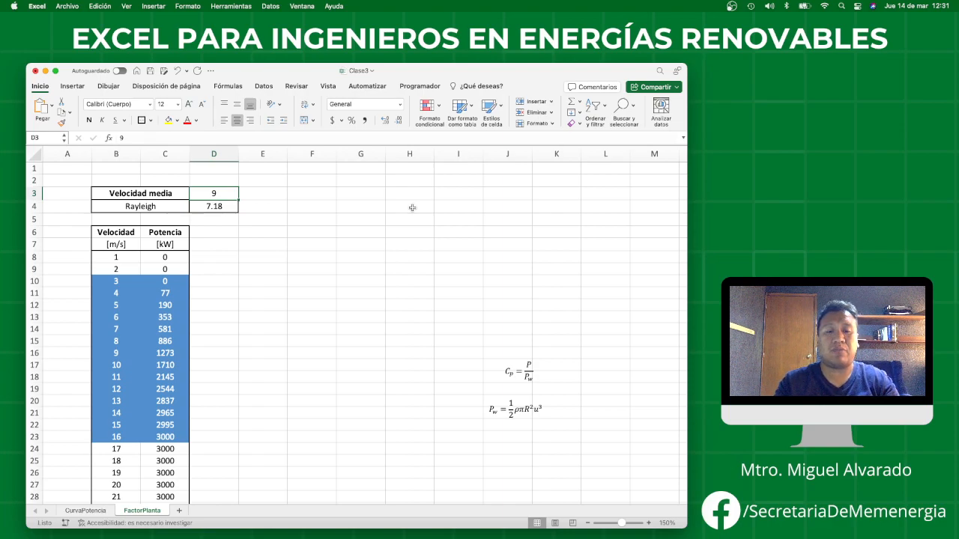
pyautogui.write('5')
pyautogui.press('Return')
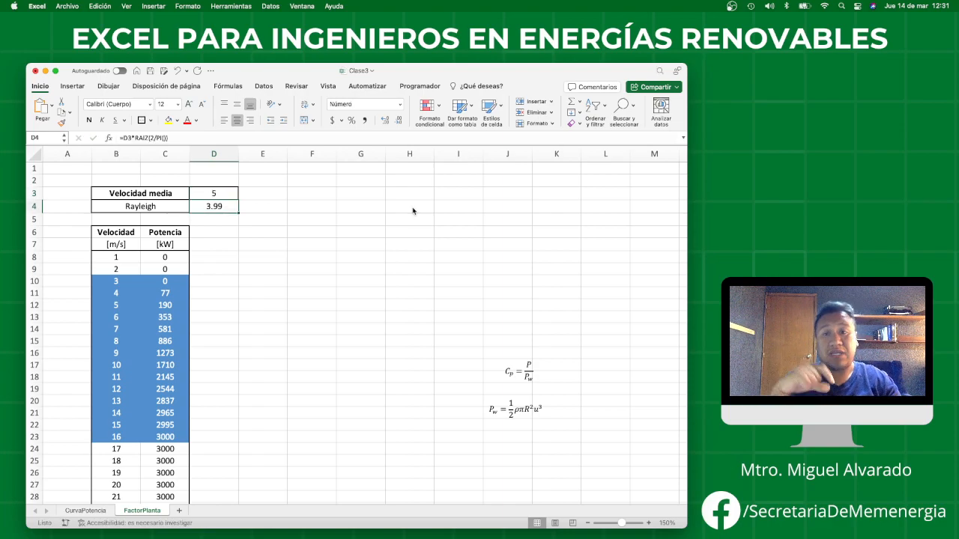
pyautogui.press('Up')
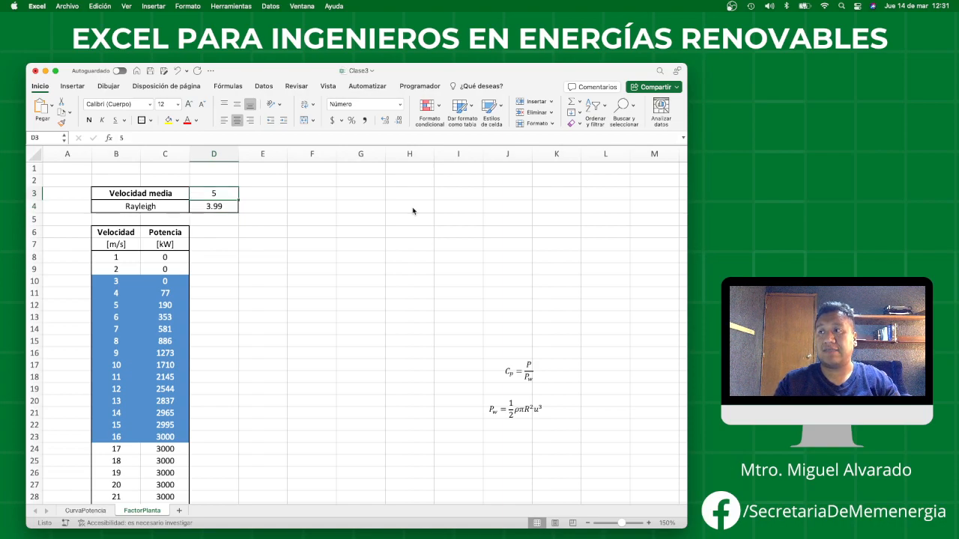
pyautogui.write('10')
pyautogui.press('Return')
pyautogui.press('Up')
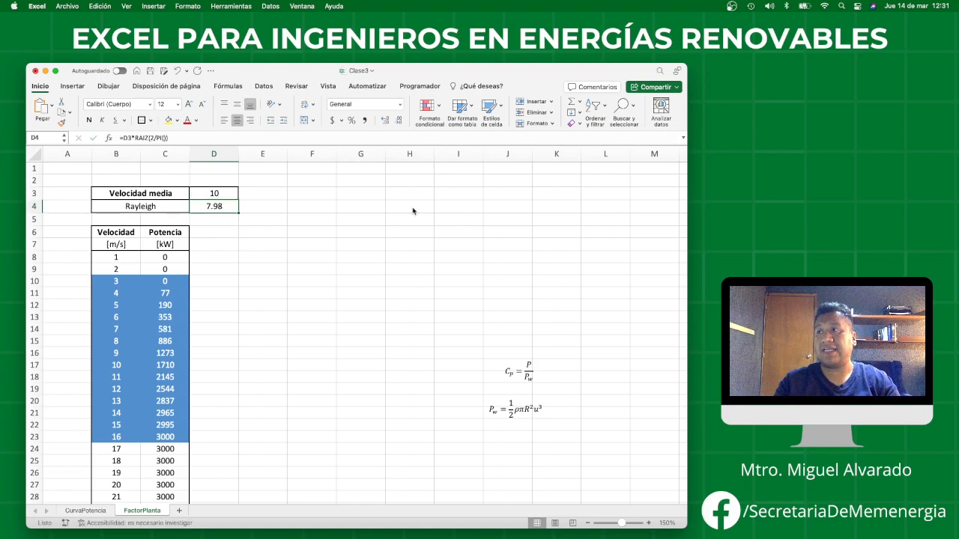
pyautogui.write('9')
pyautogui.press('Return')
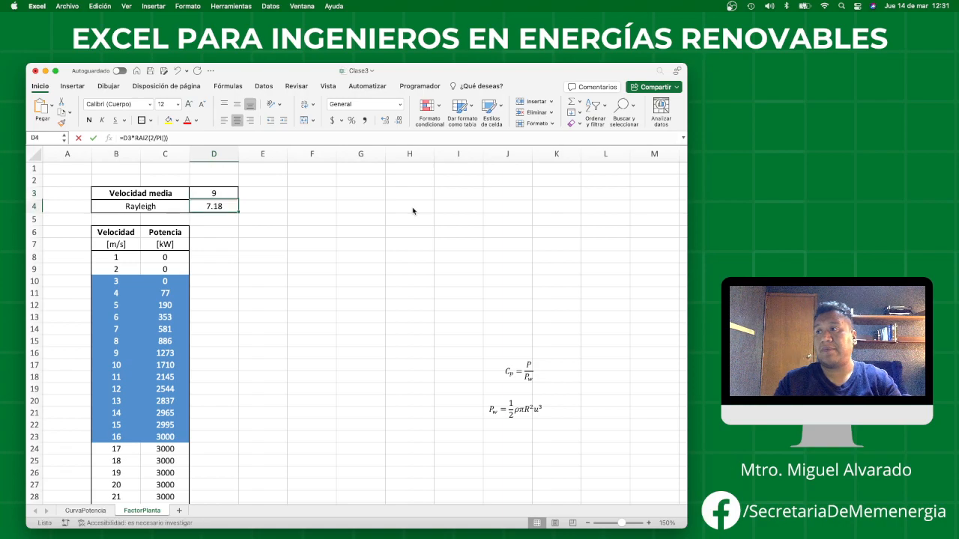
pyautogui.press('Up')
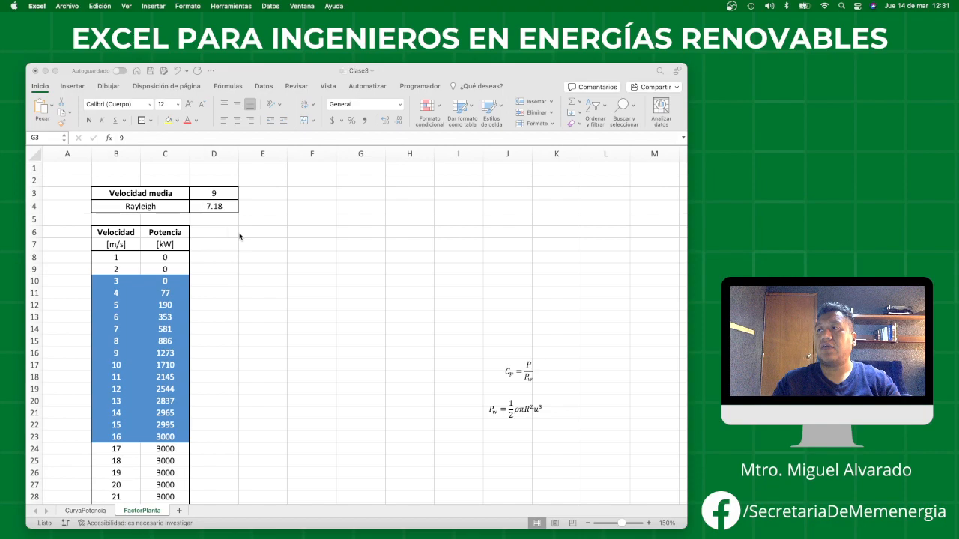
pyautogui.click(210, 227)
pyautogui.click(209, 227)
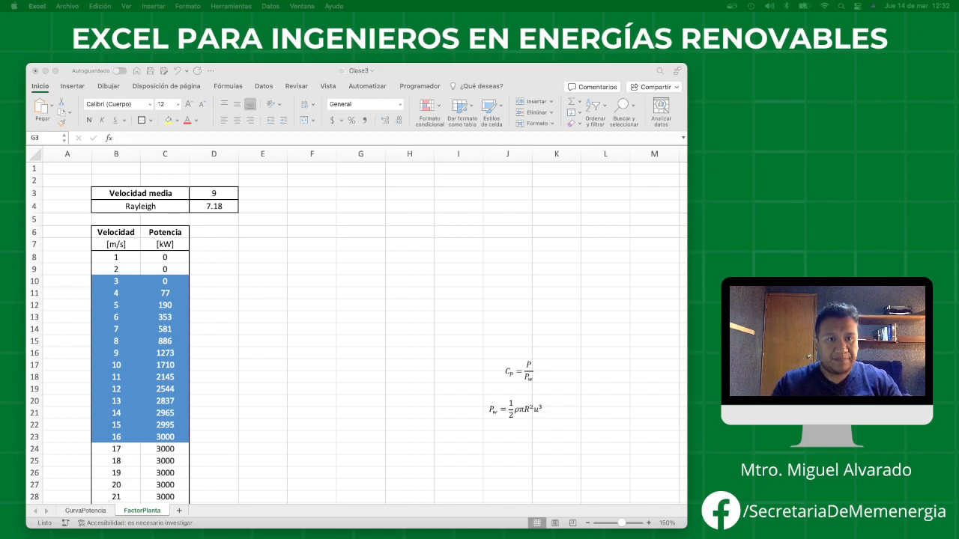
# Switch to Safari, open Wikipedia's Rayleigh distribution article from the search results, and consult the distribution formulas in its Definition section.
pyautogui.moveTo(0, 38); pyautogui.dragTo(711, 70)
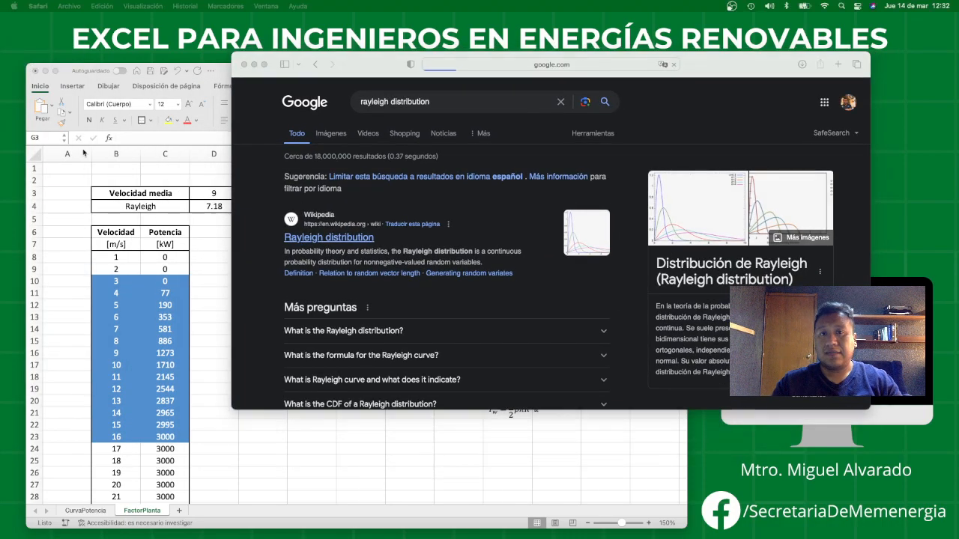
pyautogui.click(331, 238)
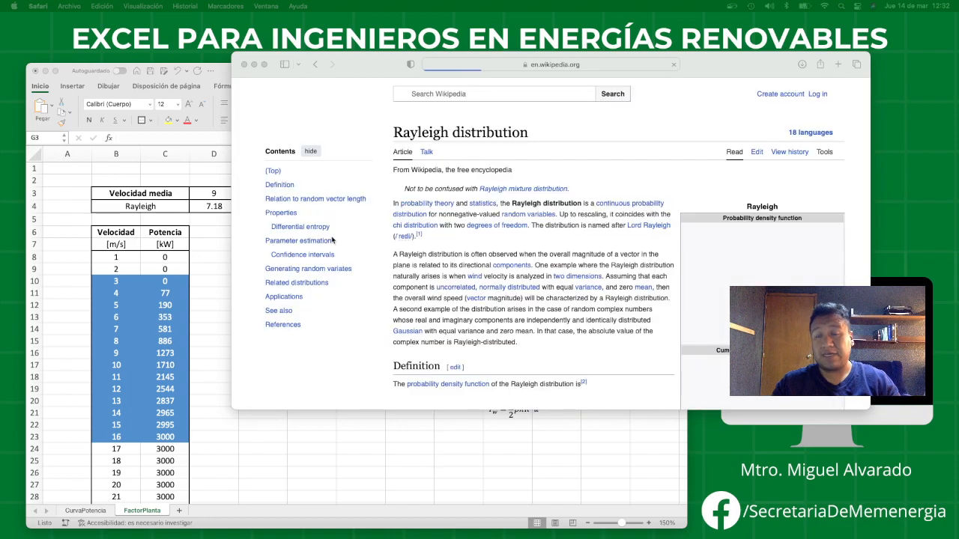
pyautogui.scroll(-3, 532, 291)
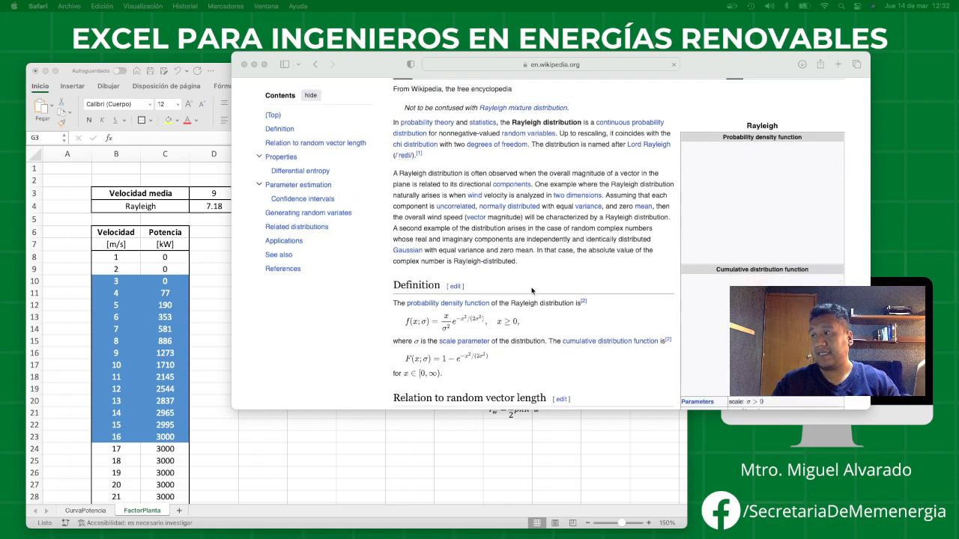
# Enlarge the Rayleigh distribution article around the Definition section to read its density and cumulative formulas.
pyautogui.scroll(-1, 510, 286)
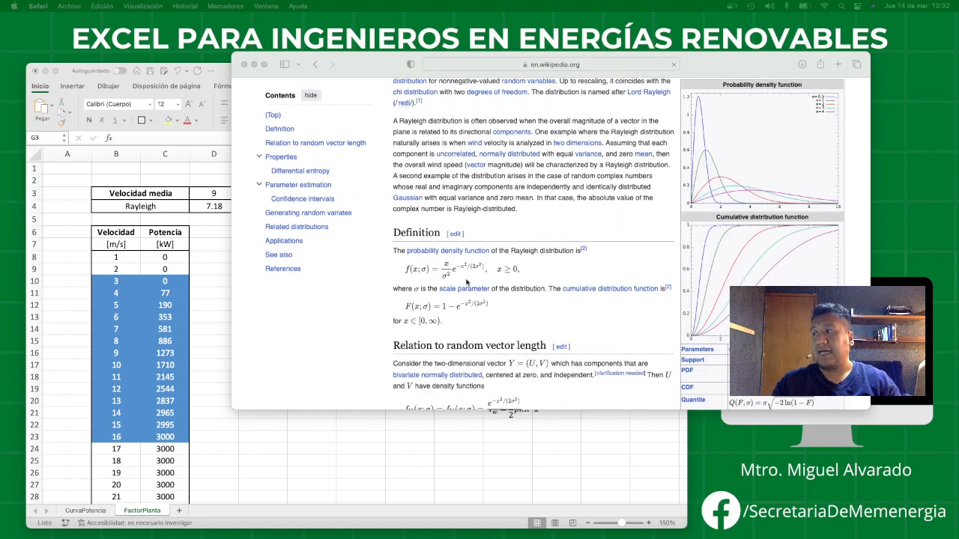
pyautogui.click(472, 279)
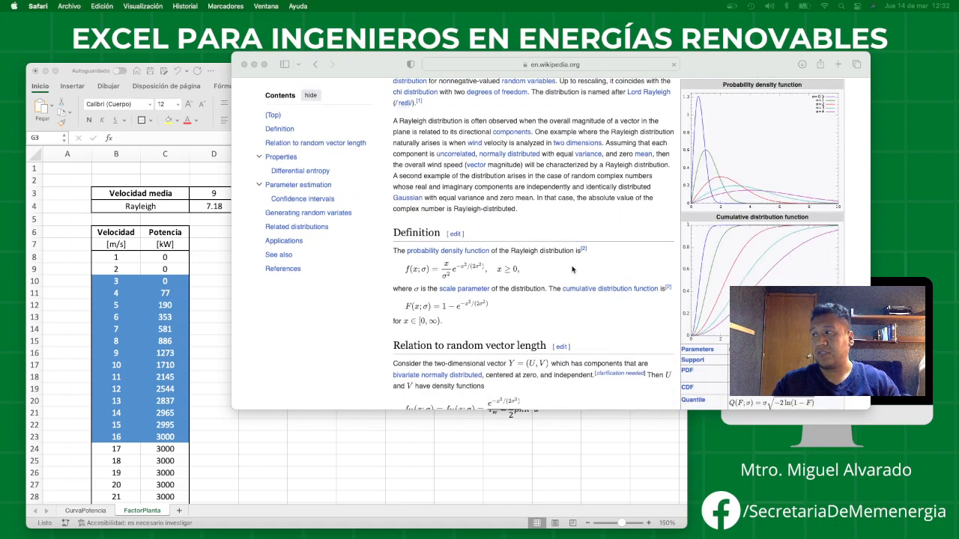
pyautogui.press('super+plus')
pyautogui.press('super+plus')
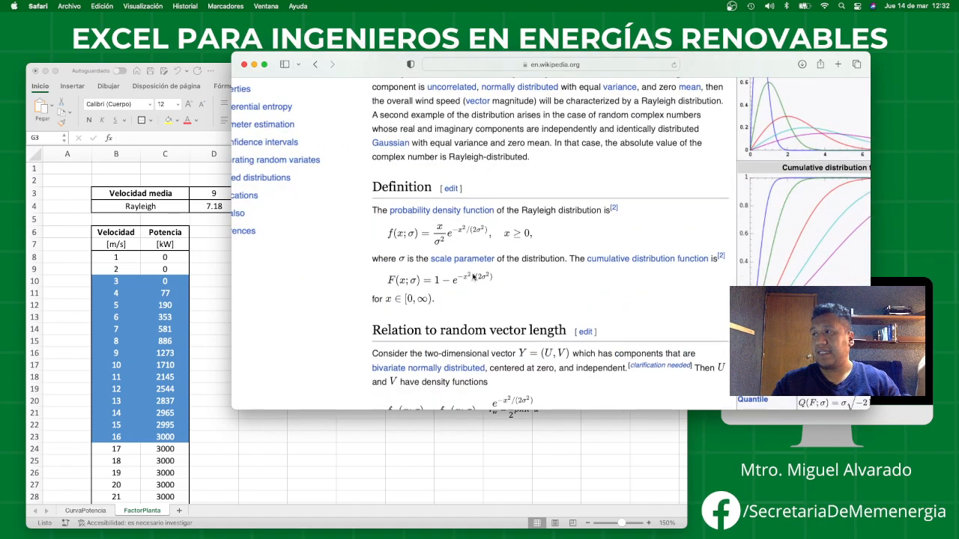
pyautogui.press('super+plus')
pyautogui.press('super+plus')
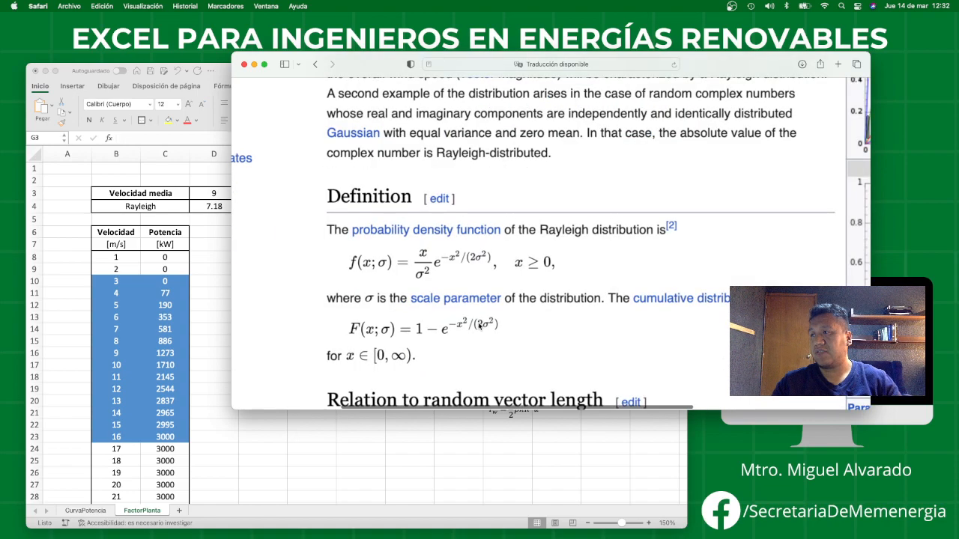
# Shrink the Safari window, place it beside the spreadsheet, and show the infobox's PDF formula enlarged.
pyautogui.moveTo(232, 409); pyautogui.dragTo(705, 293)
pyautogui.moveTo(845, 67); pyautogui.dragTo(937, 64)
pyautogui.scroll(-10, 880, 207)
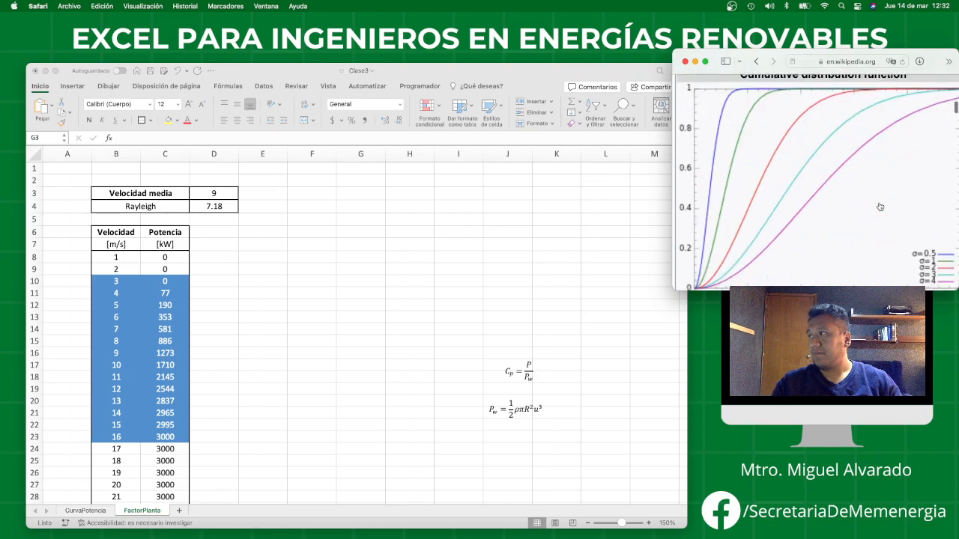
pyautogui.scroll(3, 880, 207)
pyautogui.scroll(2, 880, 207)
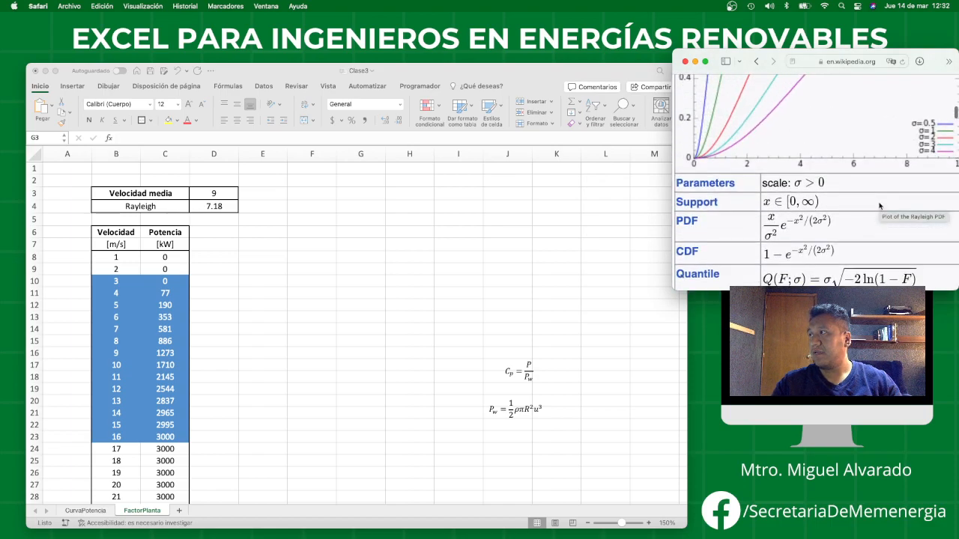
pyautogui.scroll(-2, 880, 207)
pyautogui.scroll(4, 872, 206)
pyautogui.hscroll(-5, 758, 207)
pyautogui.scroll(2, 757, 208)
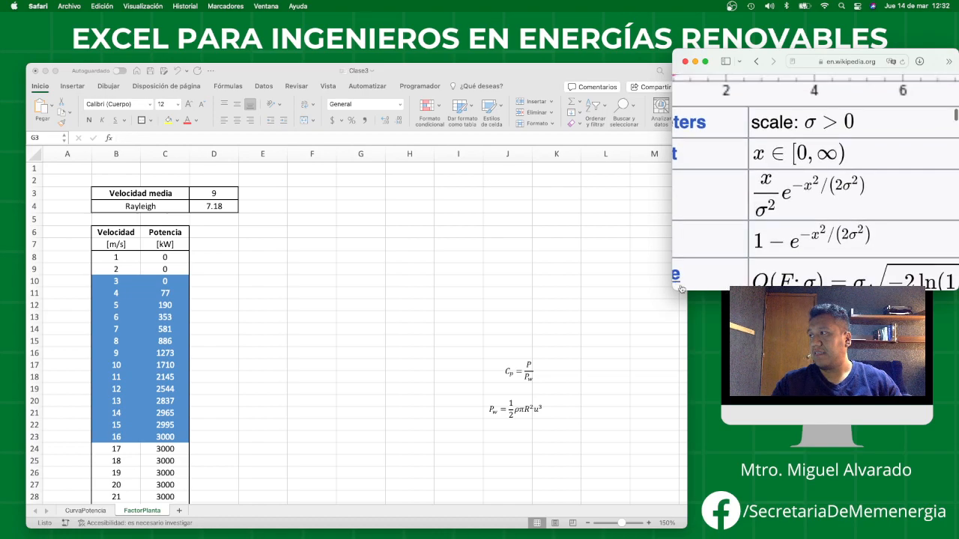
pyautogui.moveTo(675, 288); pyautogui.dragTo(730, 240)
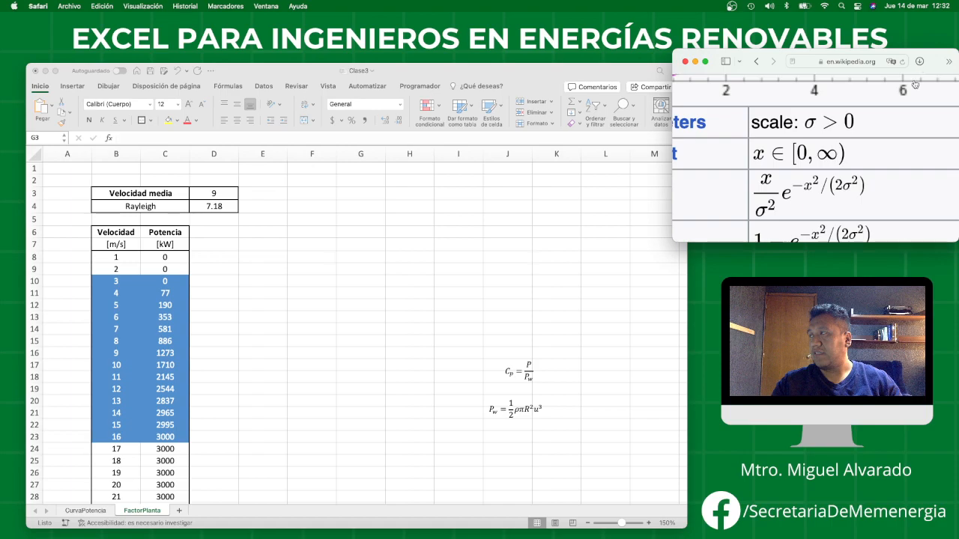
pyautogui.moveTo(925, 56); pyautogui.dragTo(931, 58)
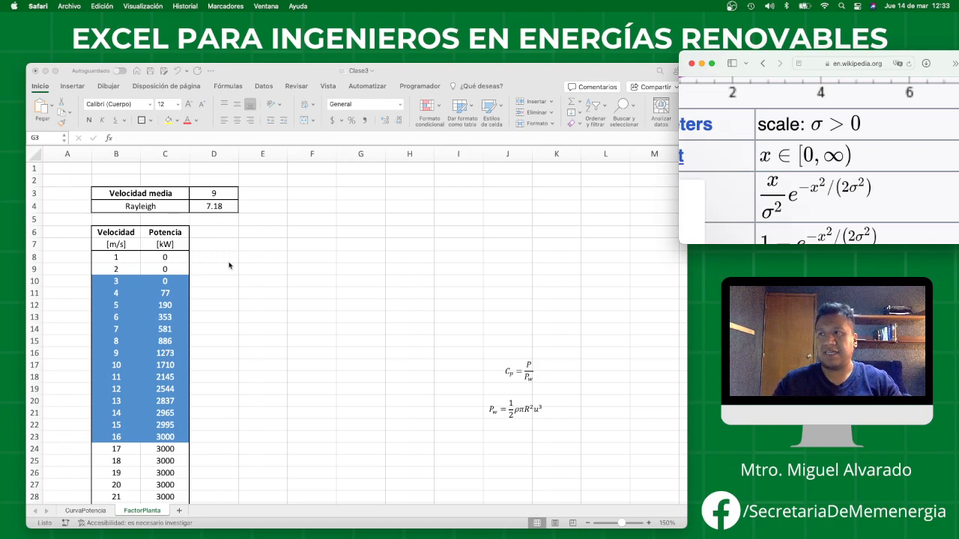
# Switch back to Excel and add the column header Rayleigh in D6 with the unit [-] in D7.
pyautogui.click(193, 268)
pyautogui.click(214, 231)
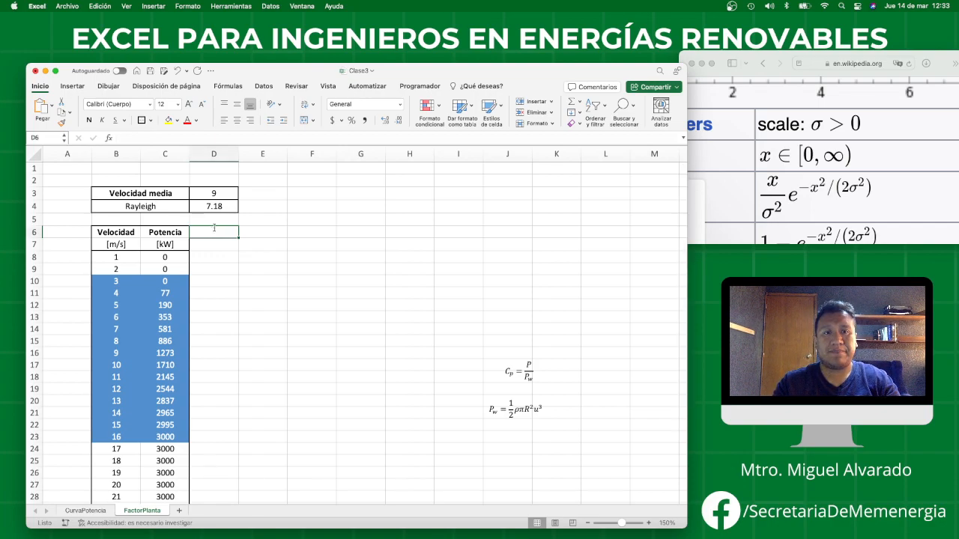
pyautogui.write('Rayle')
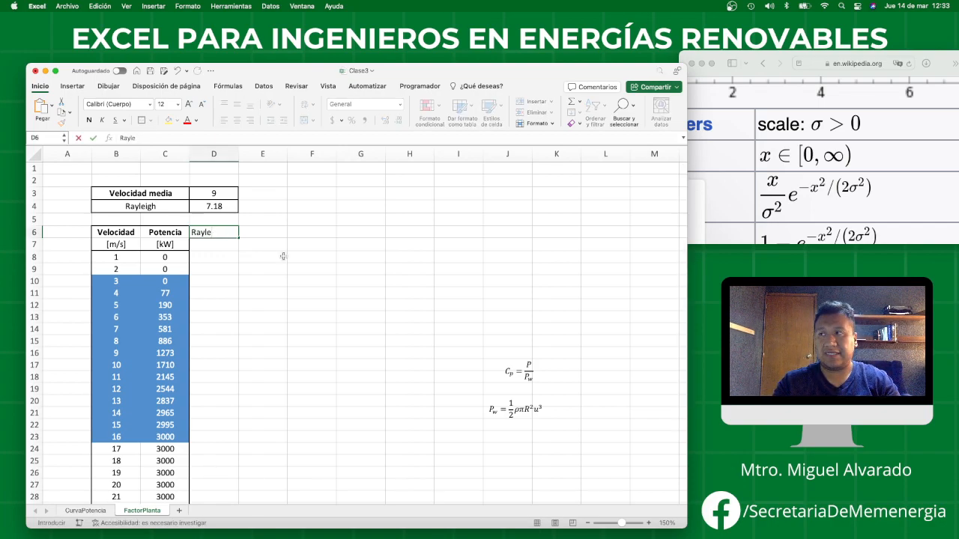
pyautogui.write('igh')
pyautogui.press('Return')
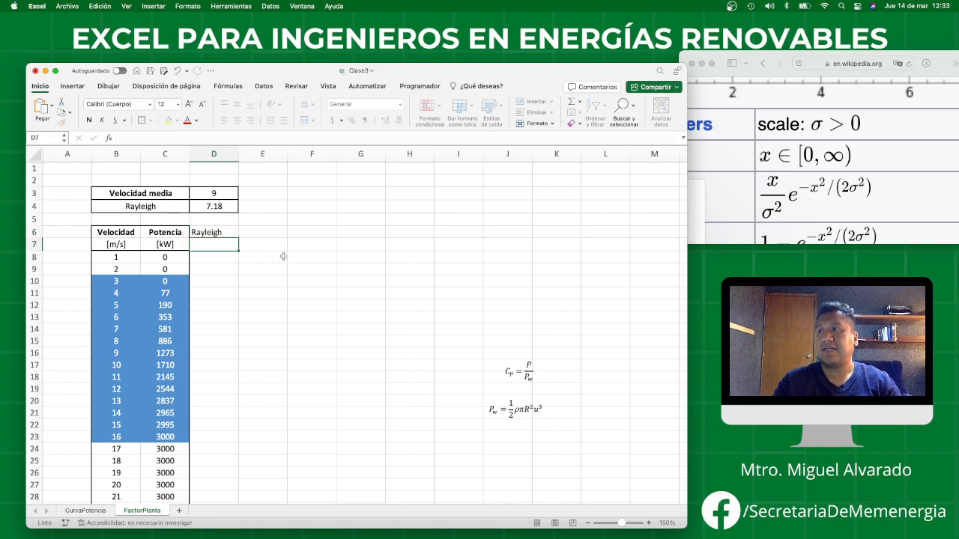
pyautogui.write('[-]')
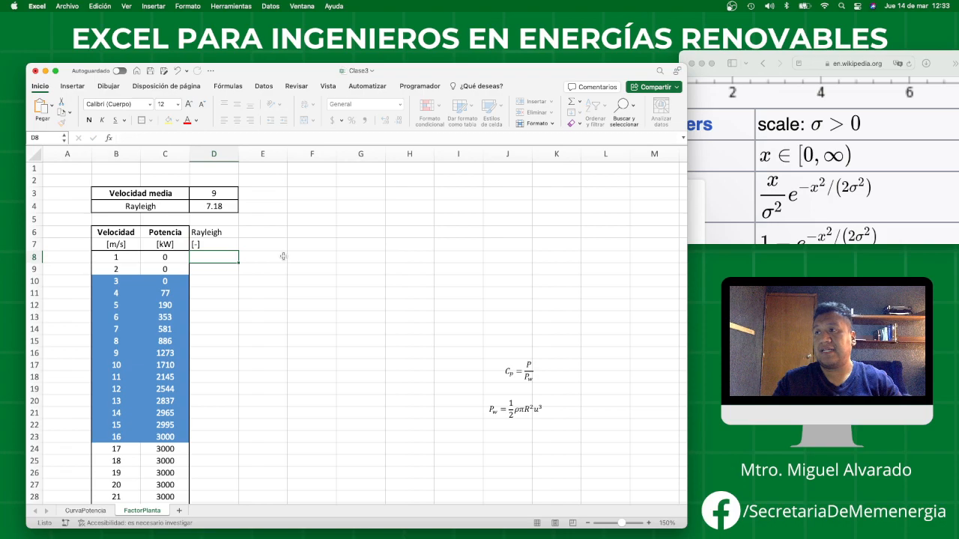
pyautogui.hotkey('ctrl', 'Return')
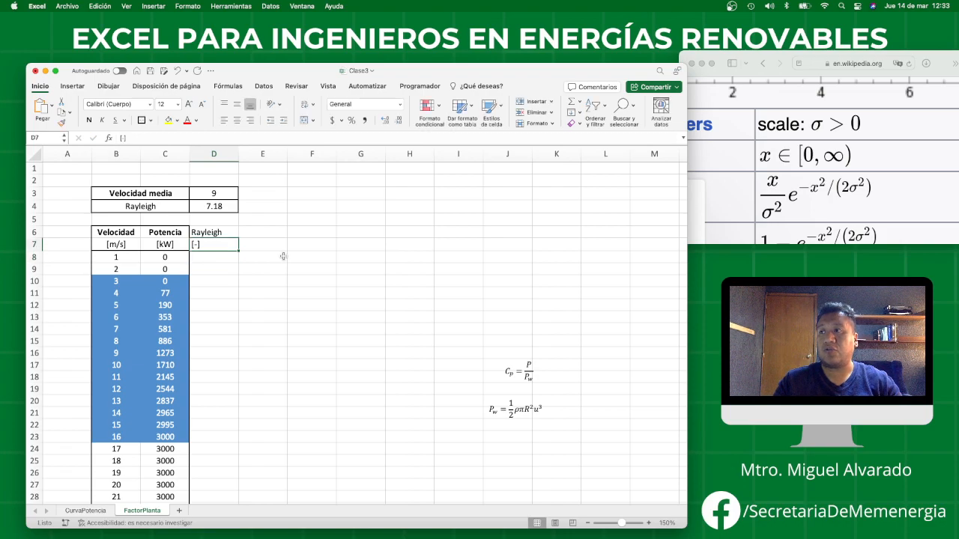
# Center headers D6:D7, give them an outside border, and make the Rayleigh title in D6 bold.
pyautogui.hotkey('shift', 'Up')
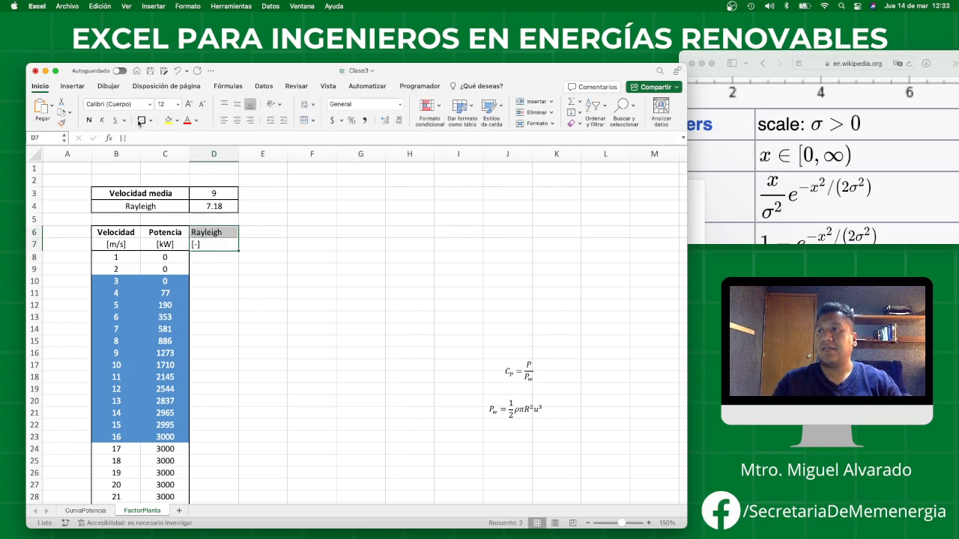
pyautogui.click(237, 120)
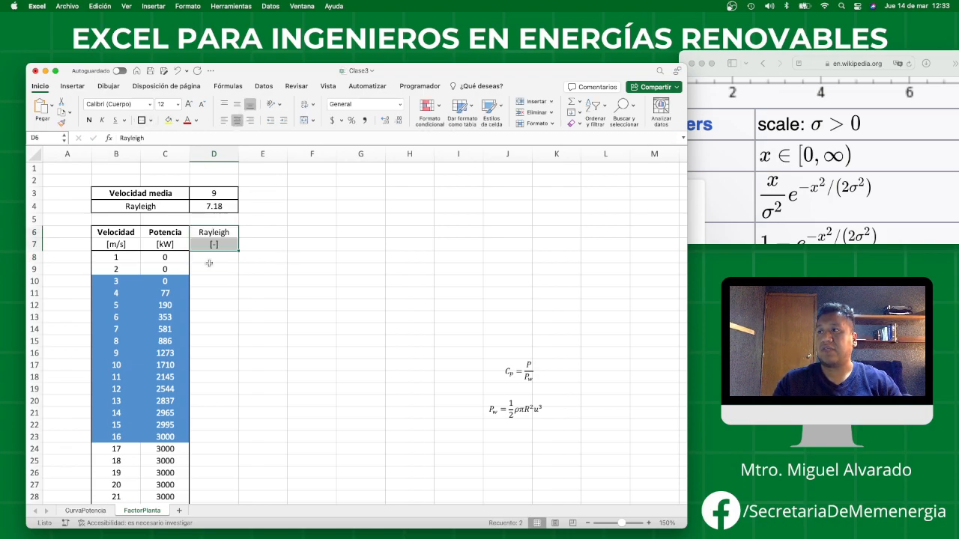
pyautogui.click(212, 235)
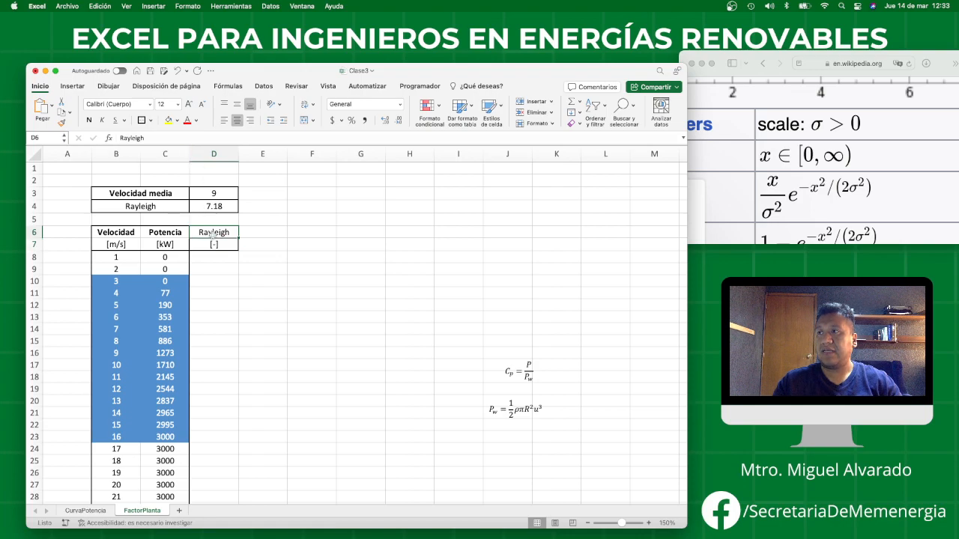
pyautogui.click(89, 120)
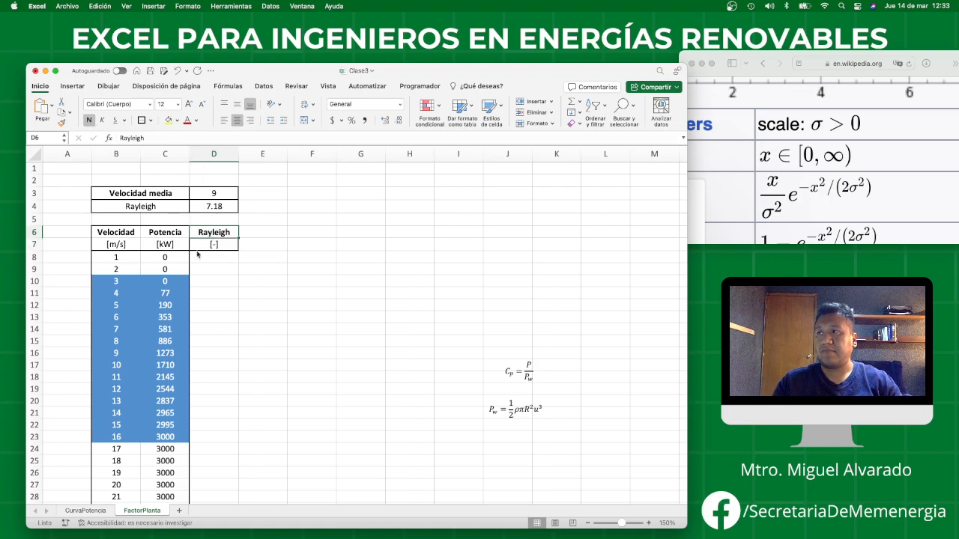
# Enter the first factor of the Rayleigh density in D8 with the formula =B8/D4^2.
pyautogui.click(222, 258)
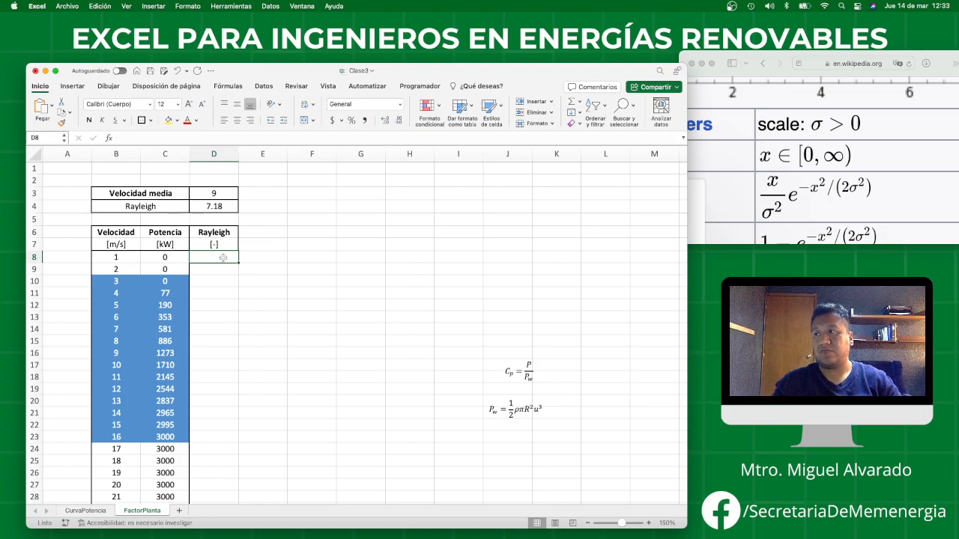
pyautogui.write('=')
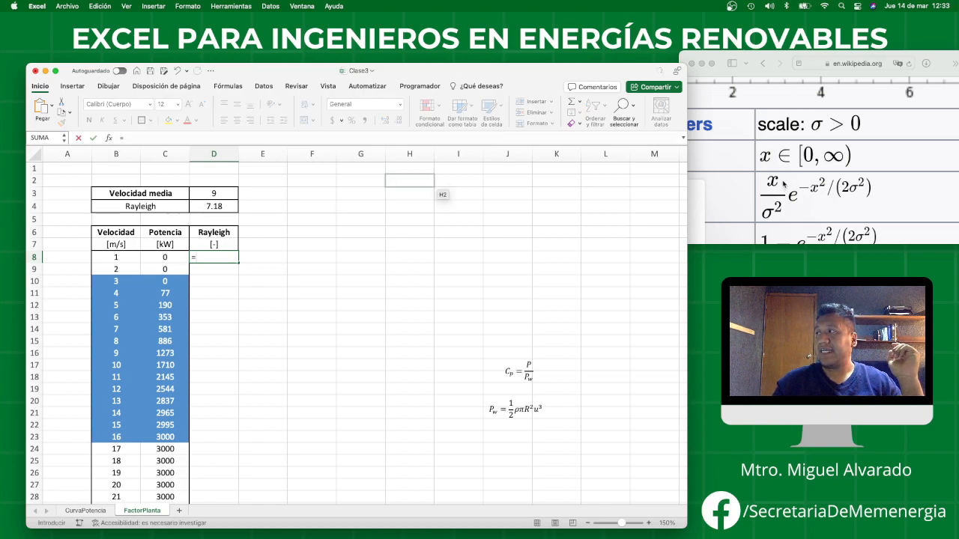
pyautogui.click(105, 257)
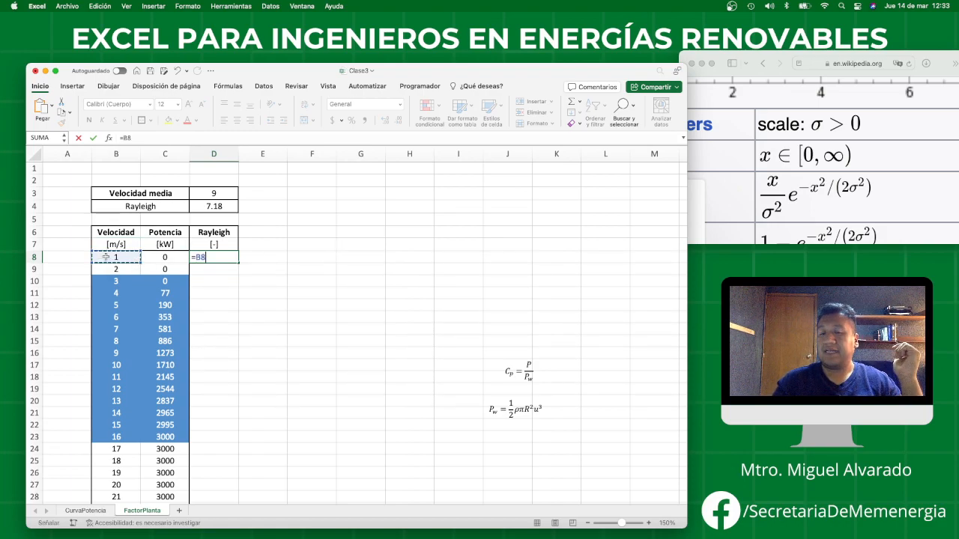
pyautogui.write('/')
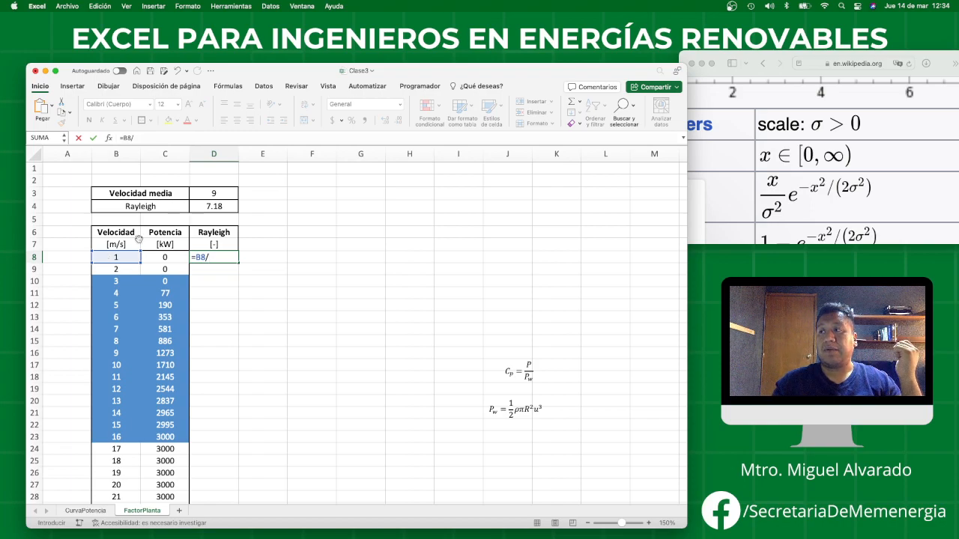
pyautogui.click(213, 207)
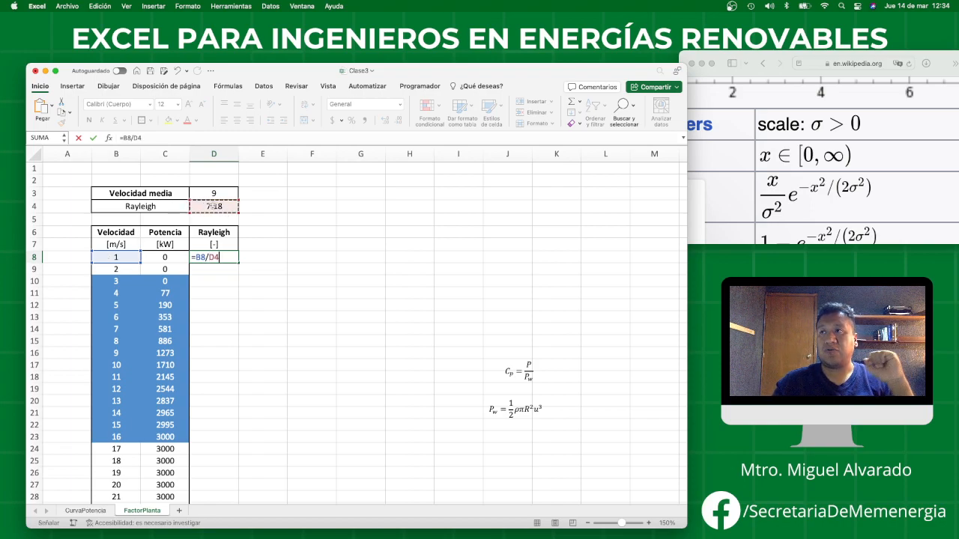
pyautogui.write('^2')
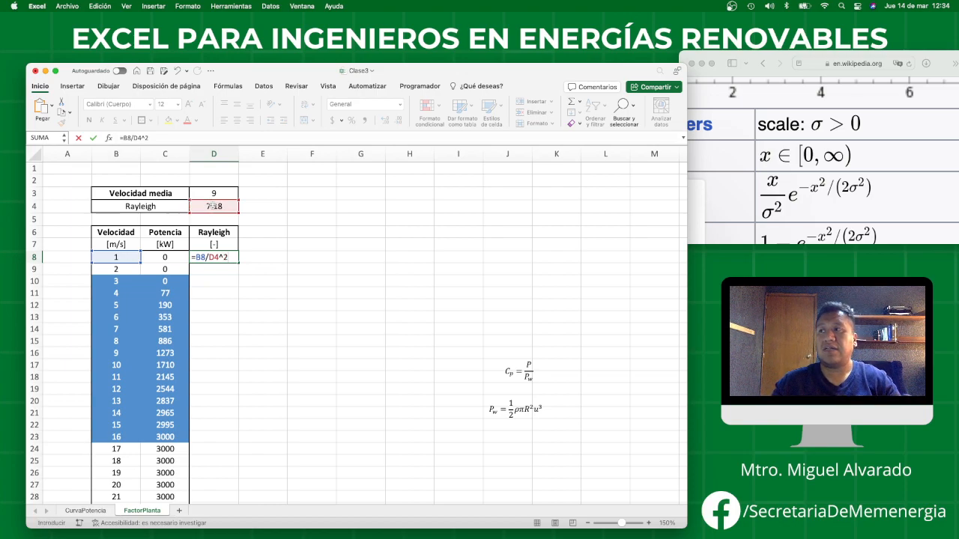
pyautogui.press('Return')
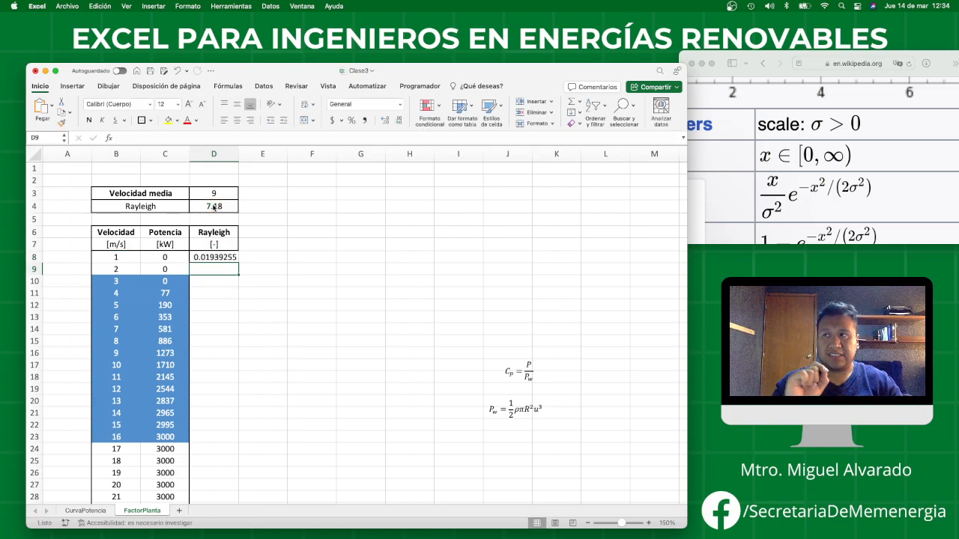
# Enclose the squared Rayleigh parameter in parentheses so the D8 formula reads =B8/(D4^2).
pyautogui.click(203, 256)
pyautogui.click(132, 138)
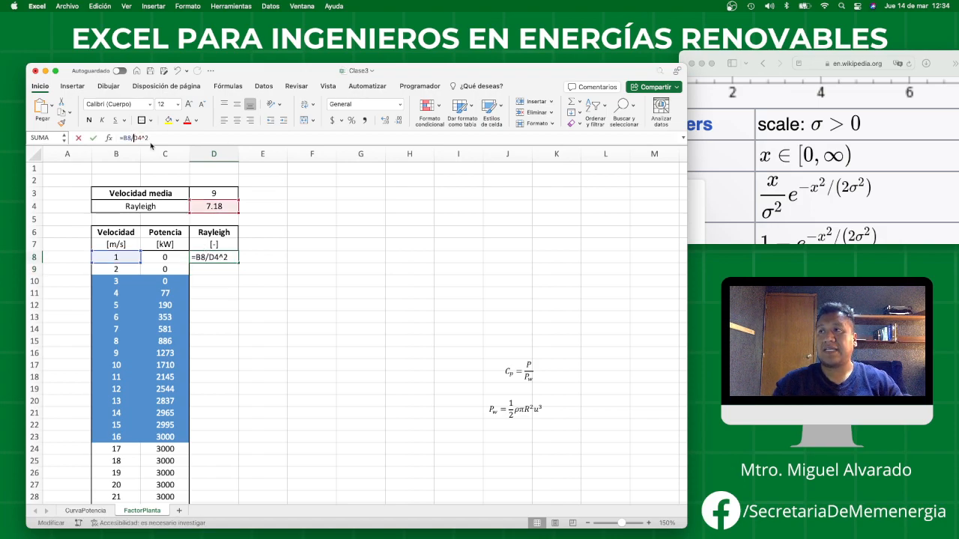
pyautogui.write('(')
pyautogui.press('End')
pyautogui.write(')')
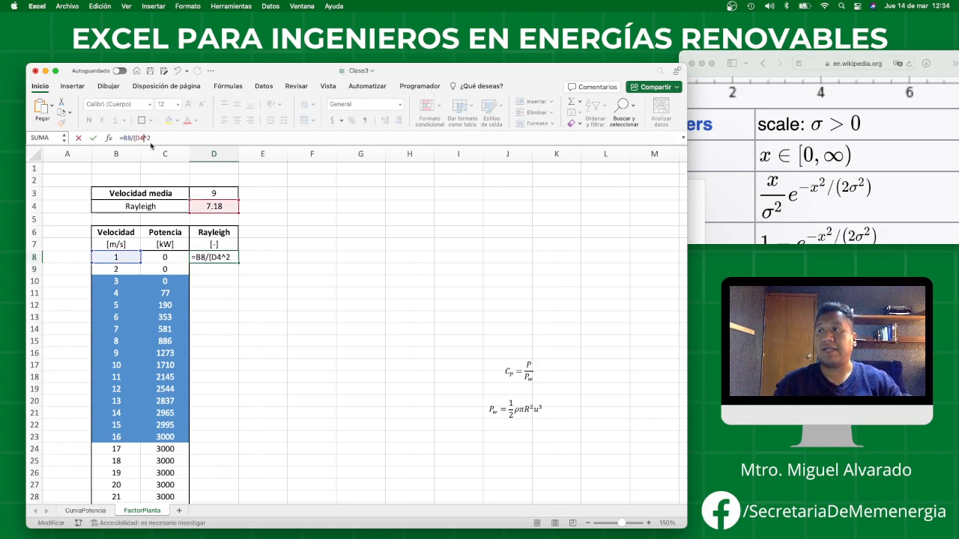
pyautogui.press('Return')
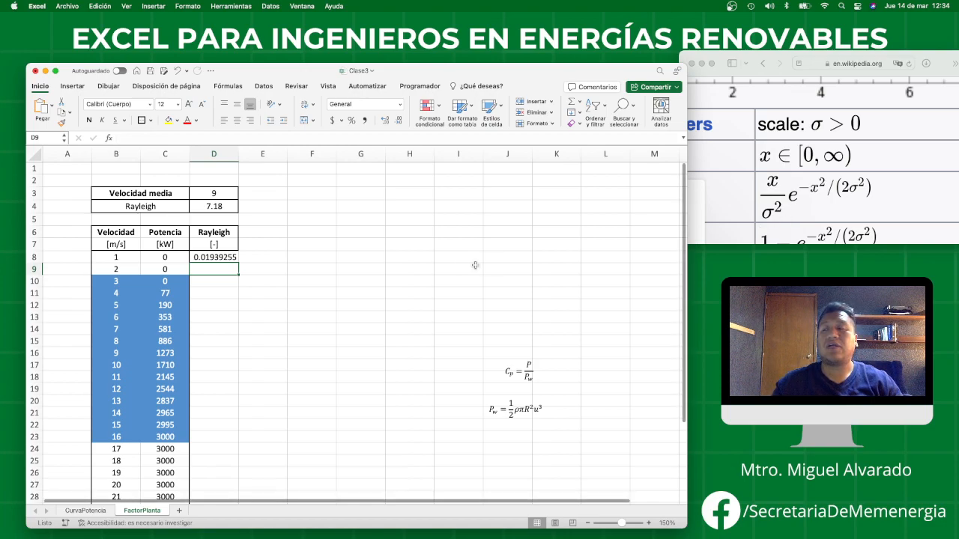
# Extend the Rayleigh density in D8 with its exponential factor so the formula reads =B8/(D4^2)*EXP(-(B8^2/(2*D4^2))).
pyautogui.click(197, 257)
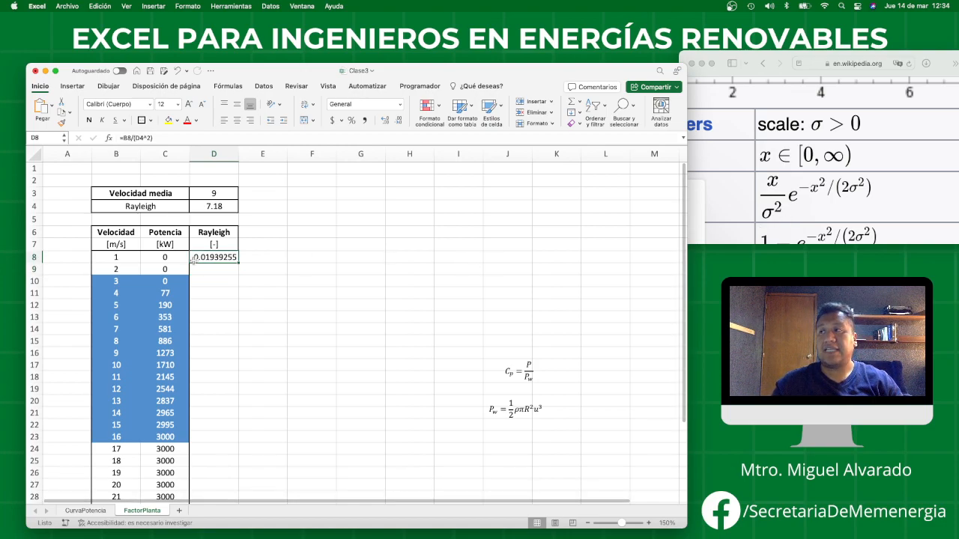
pyautogui.click(165, 138)
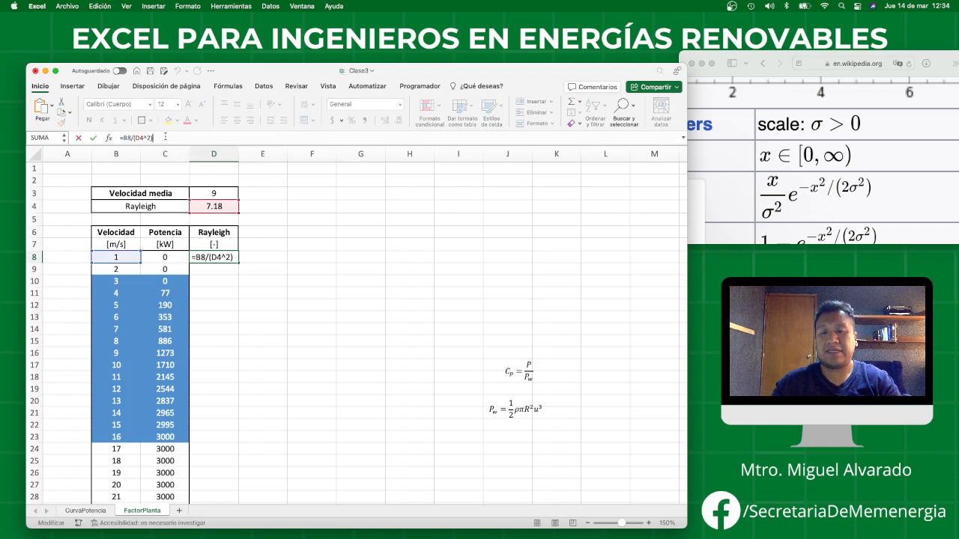
pyautogui.write('*Exp')
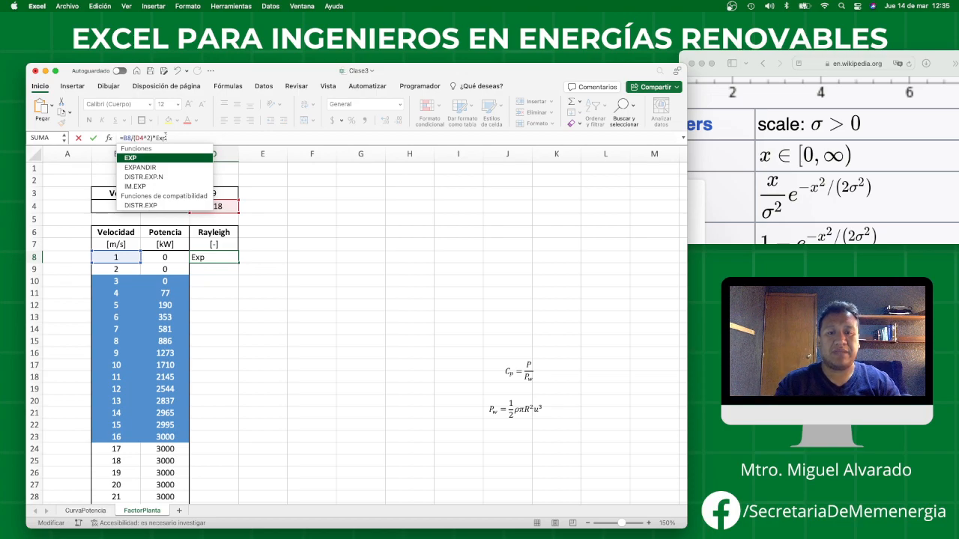
pyautogui.write('(-')
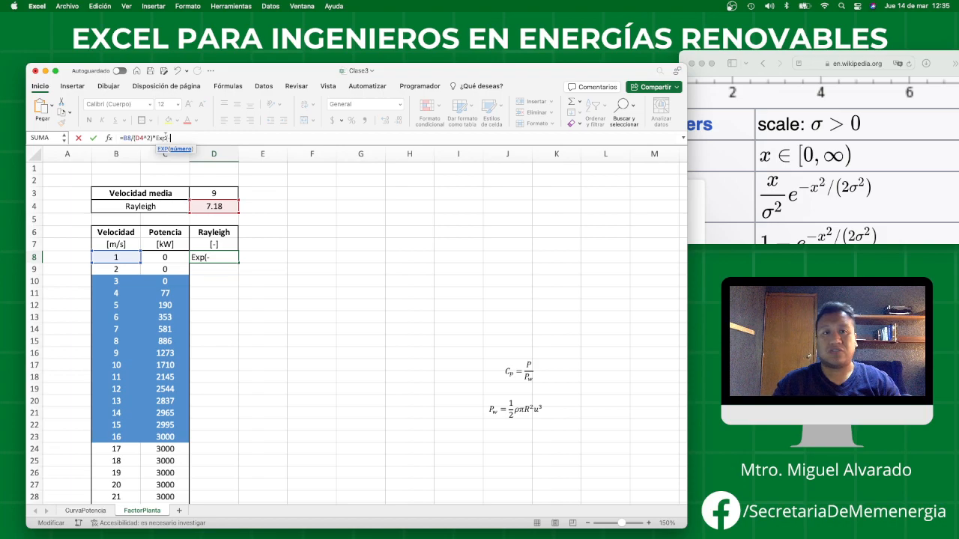
pyautogui.write('(')
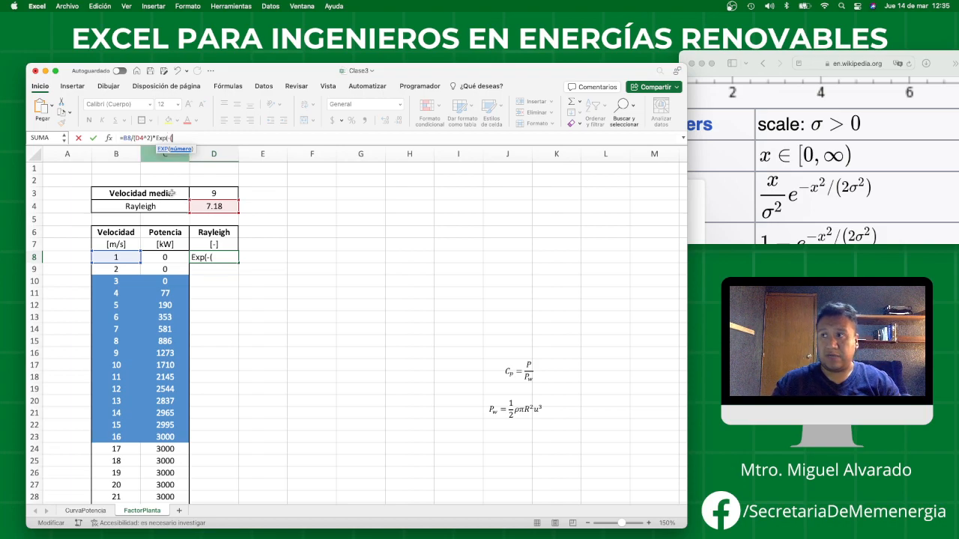
pyautogui.click(118, 257)
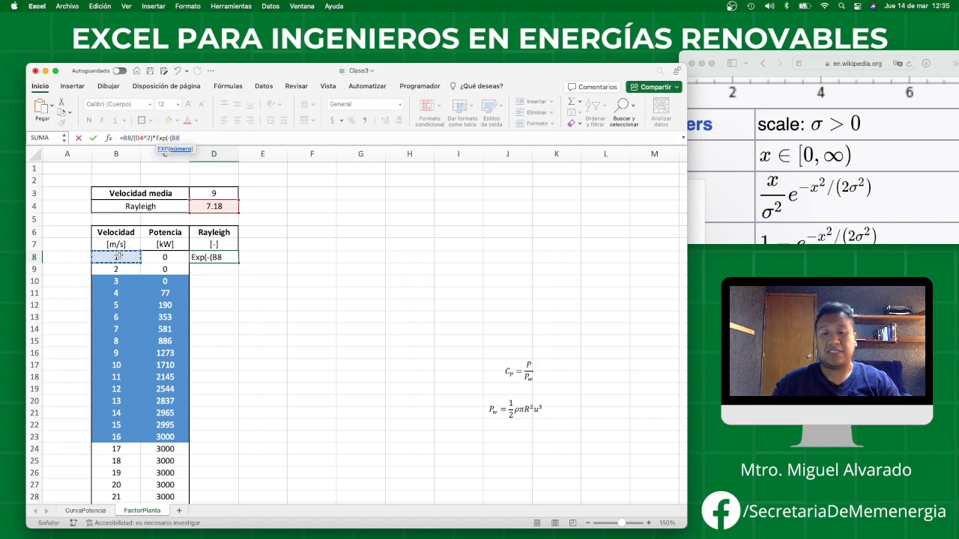
pyautogui.write('^2')
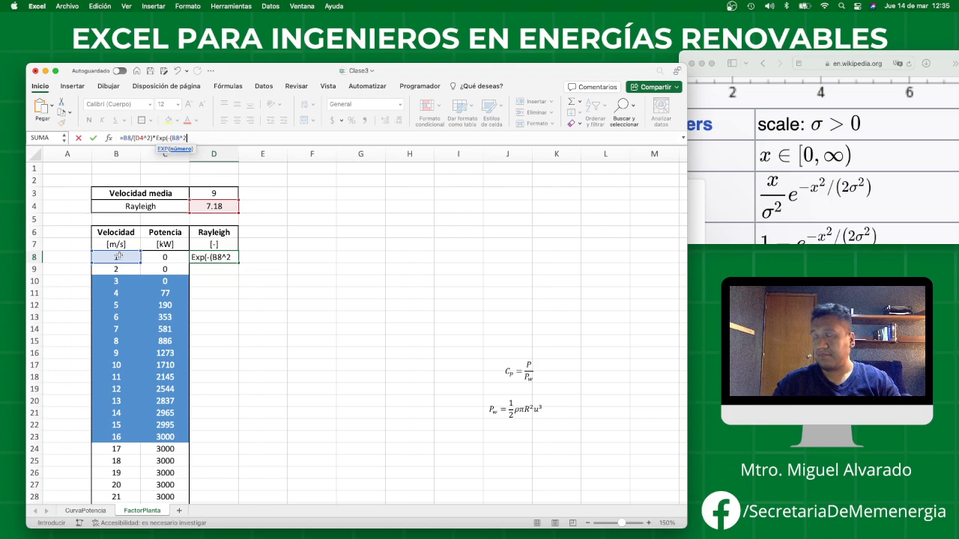
pyautogui.write('/')
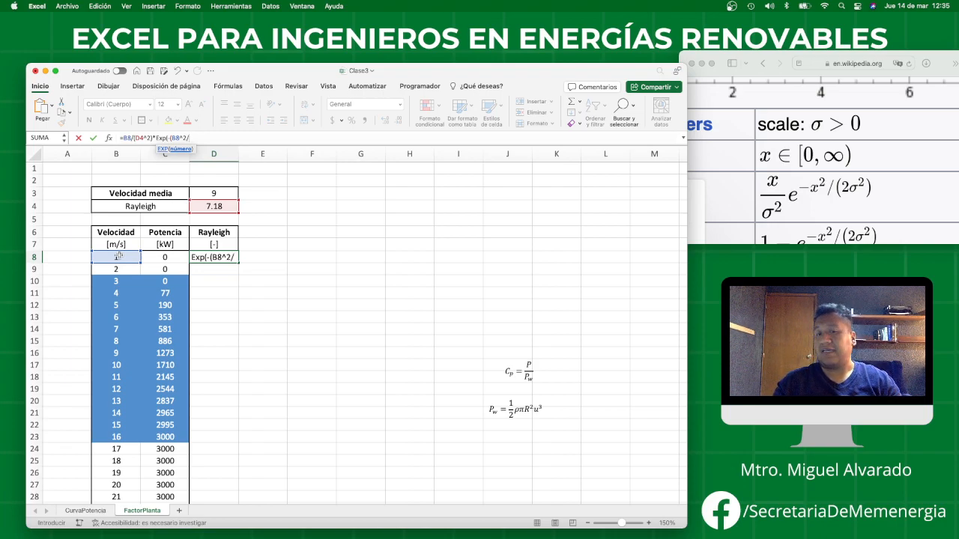
pyautogui.write('(')
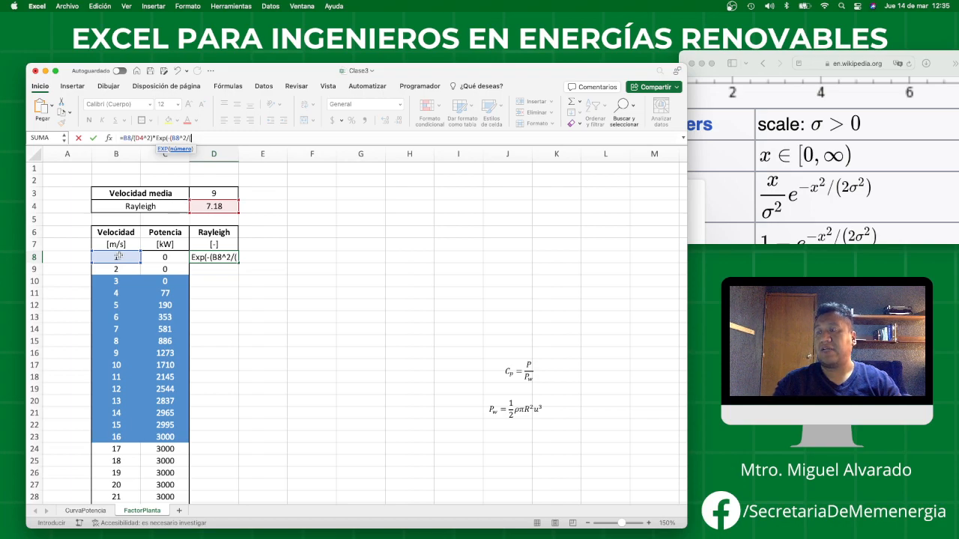
pyautogui.write('2*')
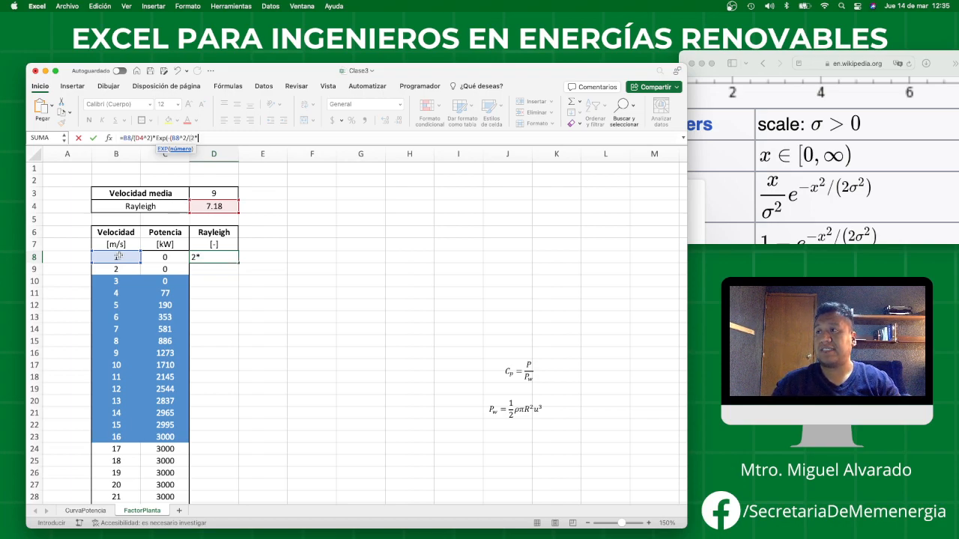
pyautogui.click(209, 206)
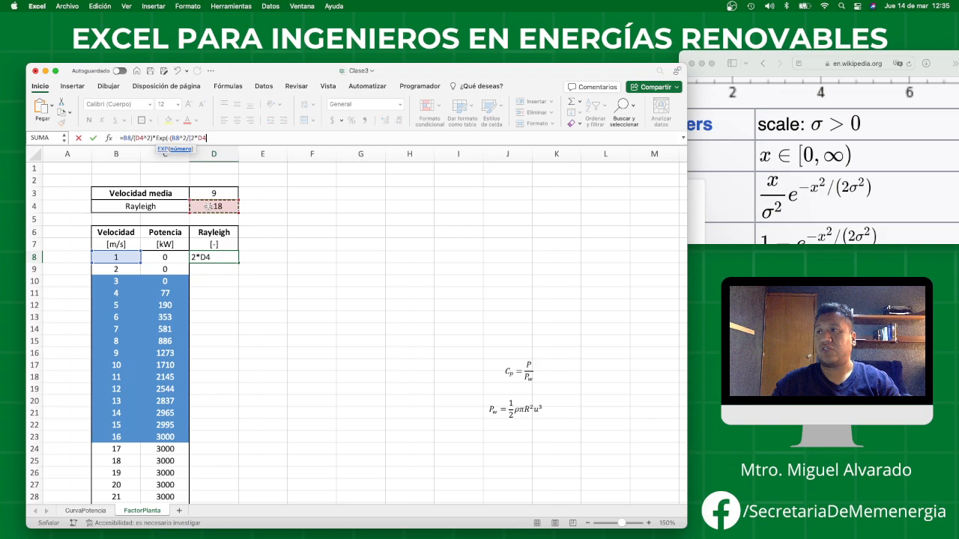
pyautogui.write('^2')
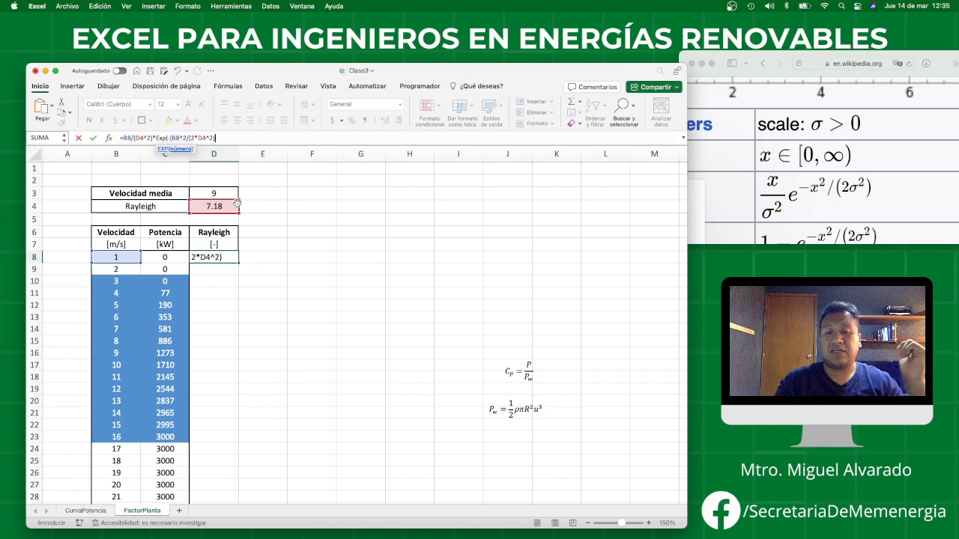
pyautogui.write(')')
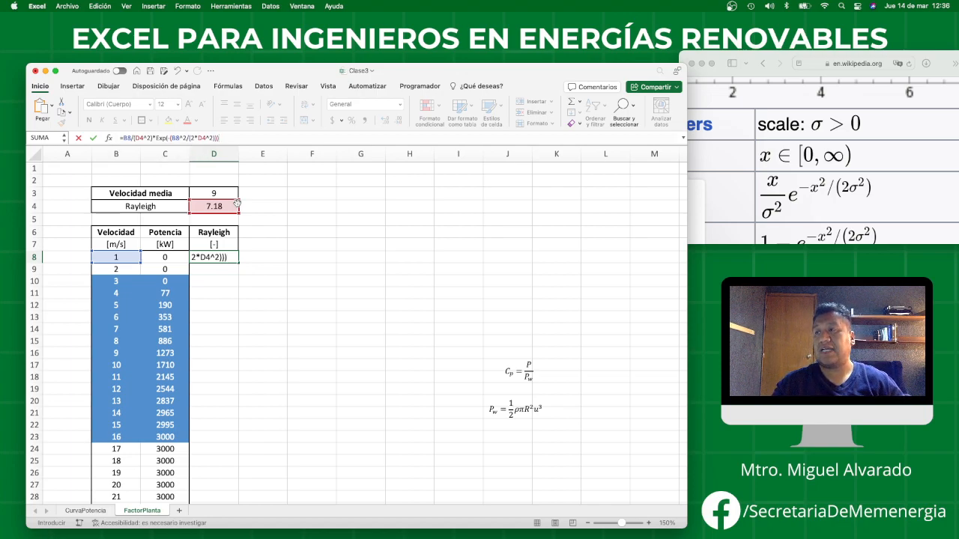
pyautogui.press('Return')
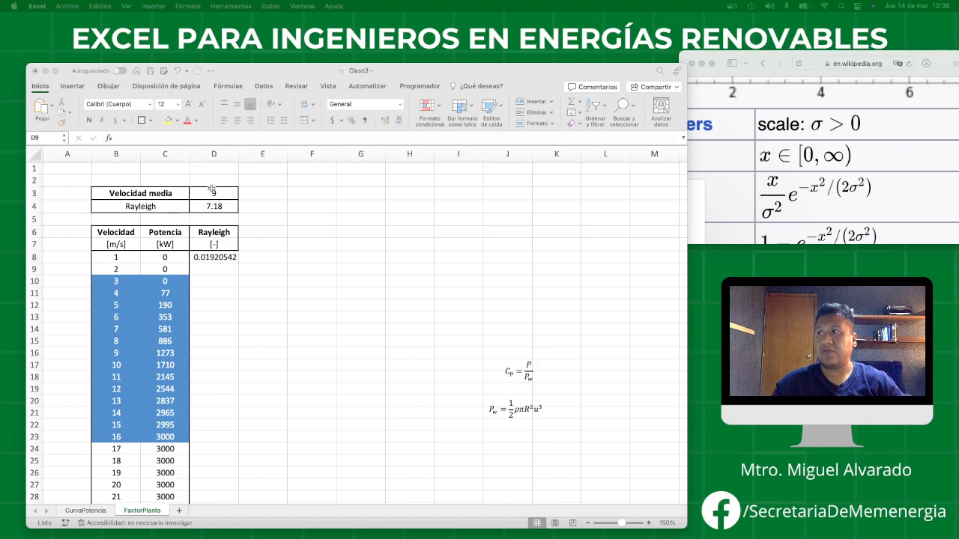
# Set the mean wind speed (Velocidad media) in D3 to 10.
pyautogui.click(208, 193)
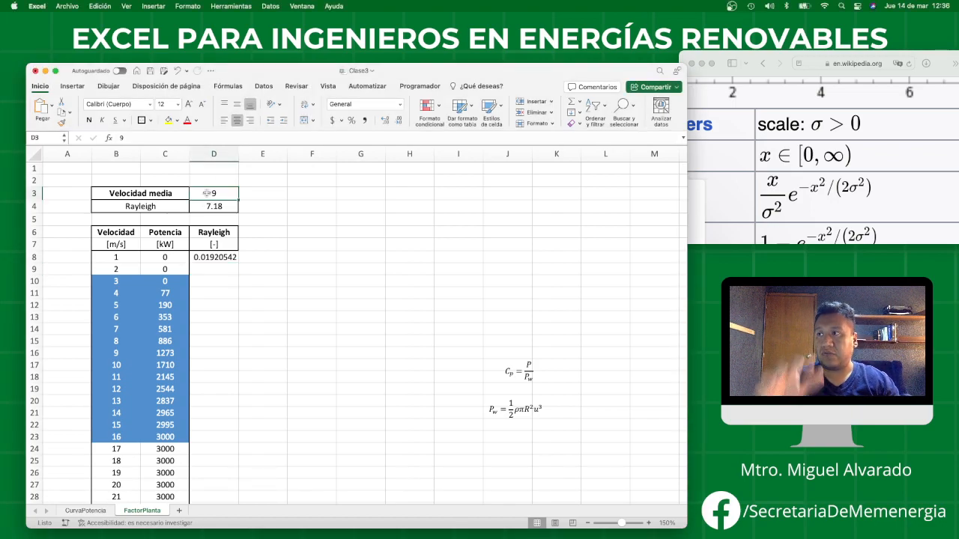
pyautogui.write('10')
pyautogui.press('Return')
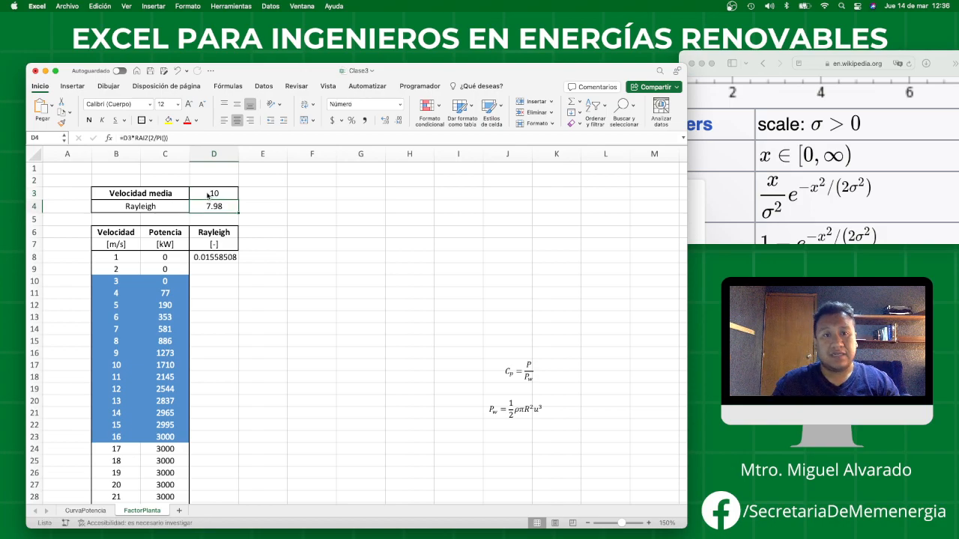
# Fill the Rayleigh formula from D8 down through D10 and inspect the filled cells.
pyautogui.click(226, 260)
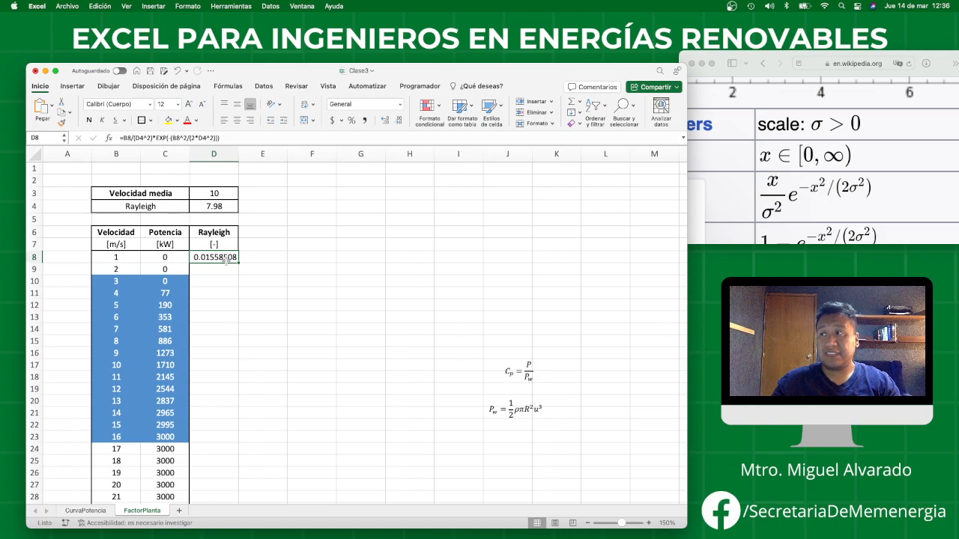
pyautogui.moveTo(238, 260); pyautogui.dragTo(234, 288)
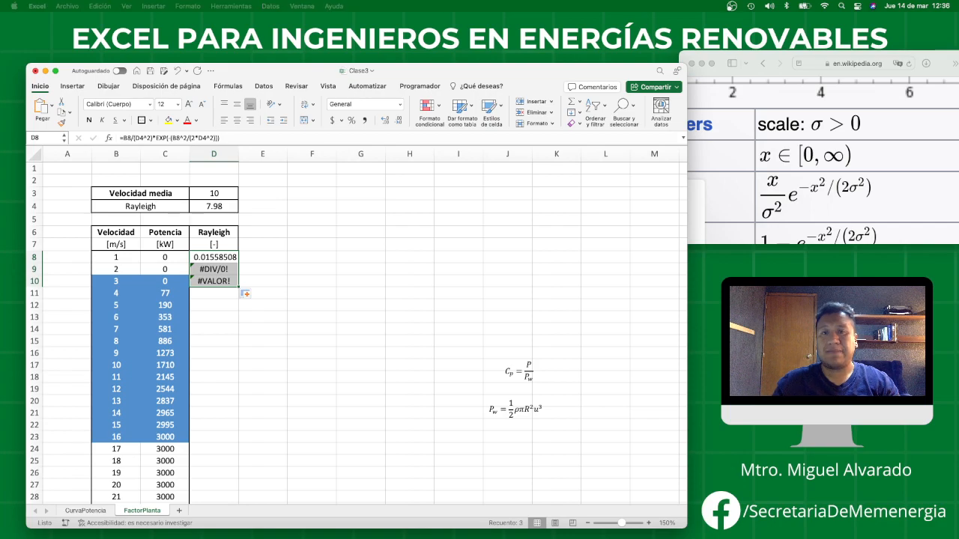
pyautogui.click(217, 281)
pyautogui.scroll(5, 218, 281)
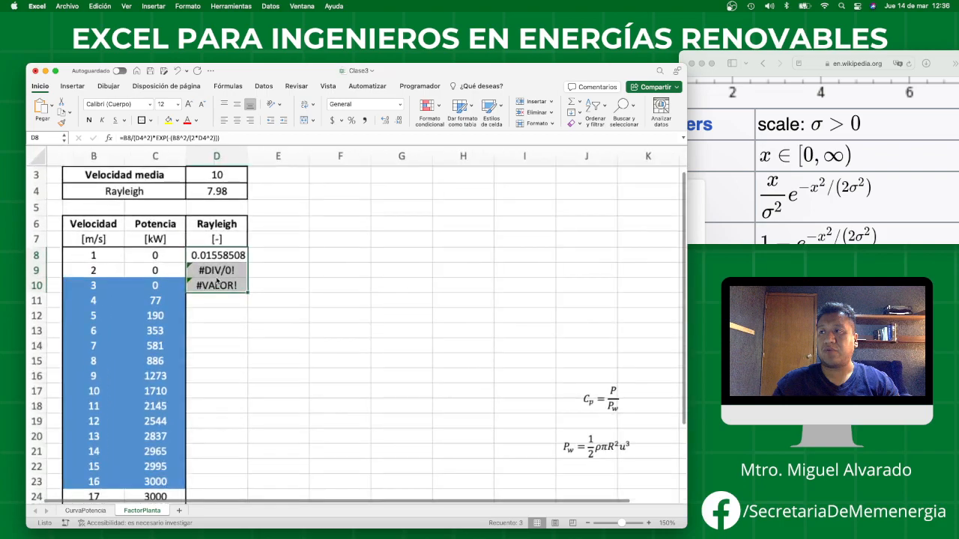
pyautogui.scroll(3, 217, 281)
pyautogui.hscroll(-2, 217, 281)
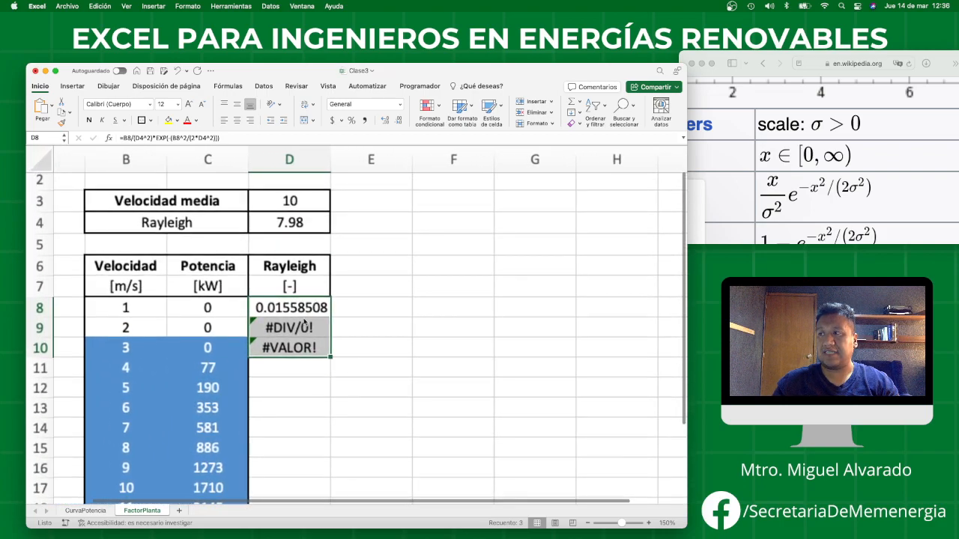
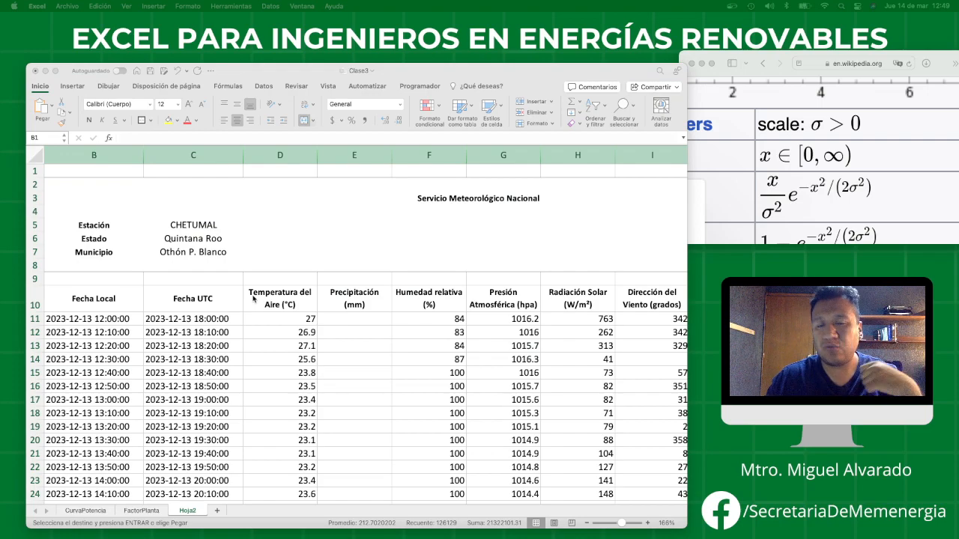
# Examine the measurement columns of the Chetumal weather station data on Hoja2, from air temperature across to wind and gust speed.
pyautogui.scroll(-3, 423, 301)
pyautogui.hscroll(2, 423, 301)
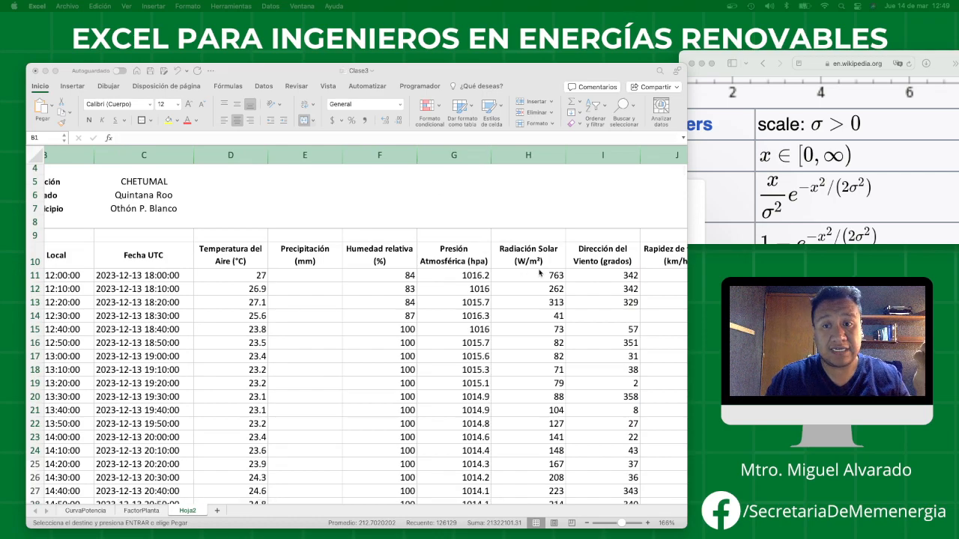
pyautogui.hscroll(1, 539, 273)
pyautogui.scroll(1, 540, 274)
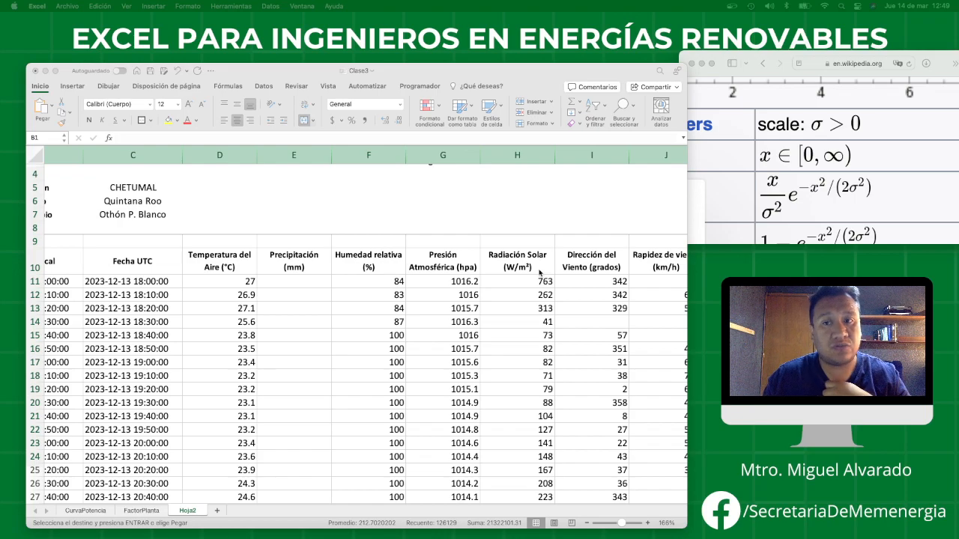
pyautogui.hscroll(1, 540, 274)
pyautogui.scroll(1, 539, 273)
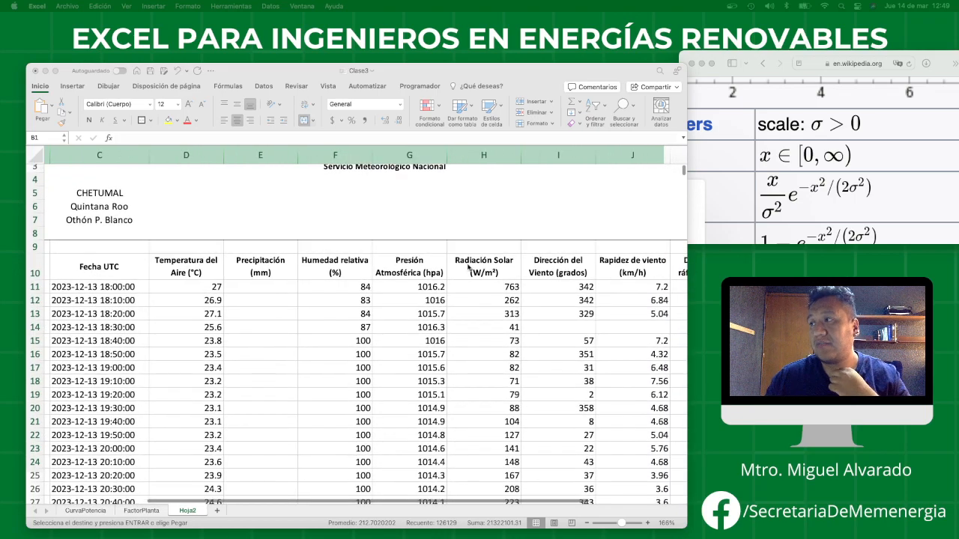
pyautogui.hscroll(2, 600, 286)
pyautogui.scroll(-1, 601, 286)
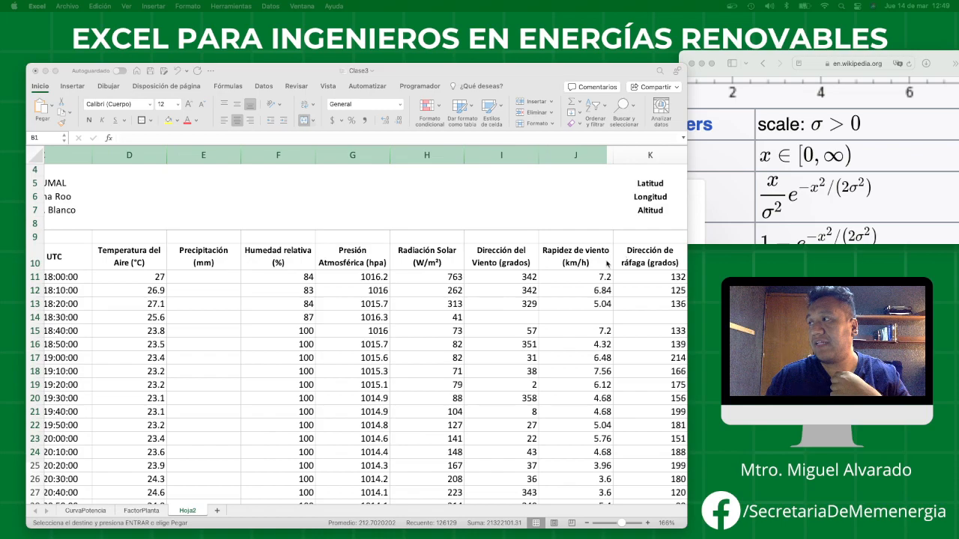
pyautogui.hscroll(5, 586, 267)
pyautogui.scroll(-1, 586, 267)
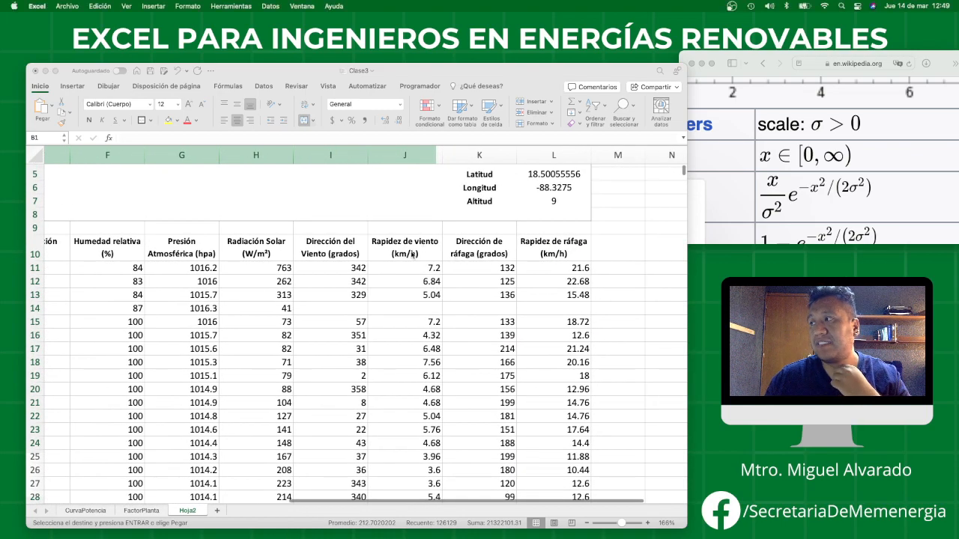
pyautogui.click(415, 256)
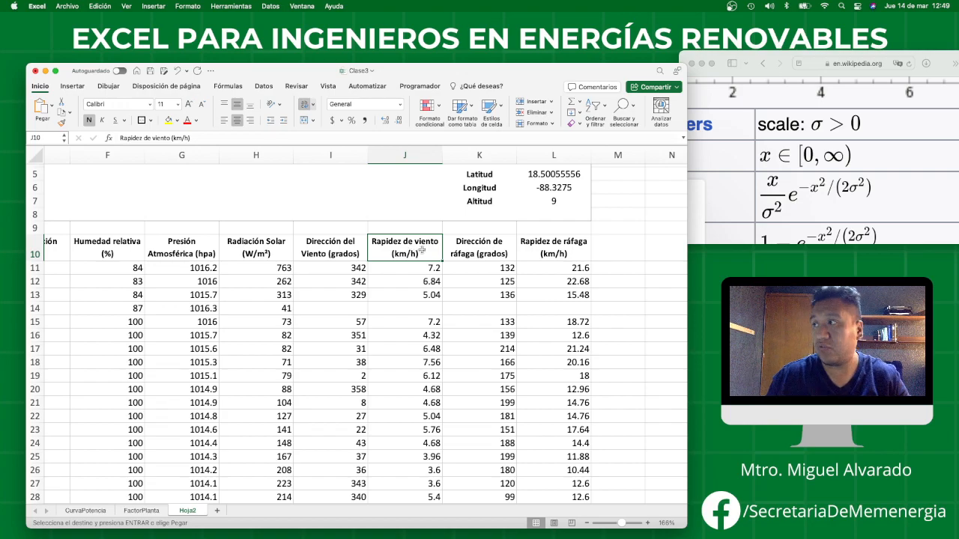
# Add the column header Velocidad (m/s) in M10, beside the gust speed column of the station data.
pyautogui.click(601, 254)
pyautogui.hscroll(2, 602, 256)
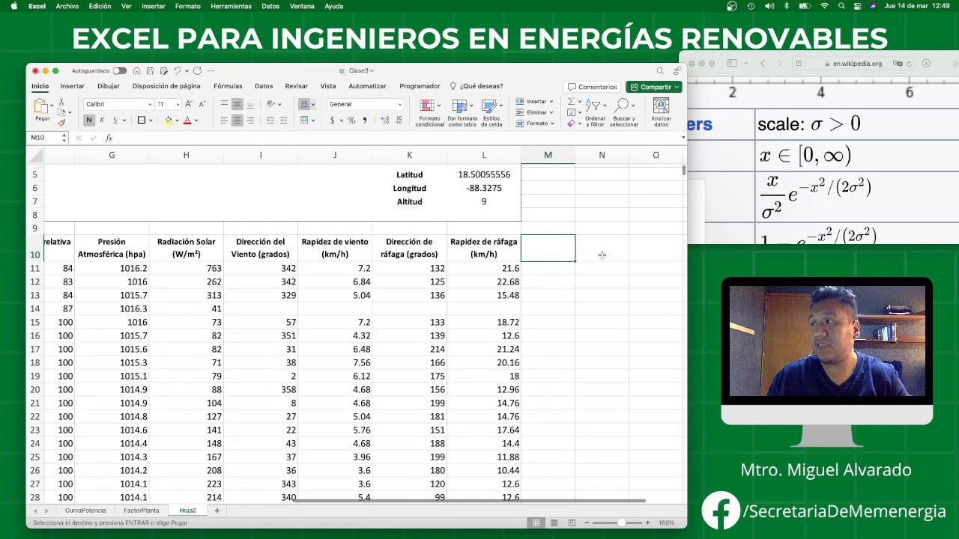
pyautogui.click(591, 251)
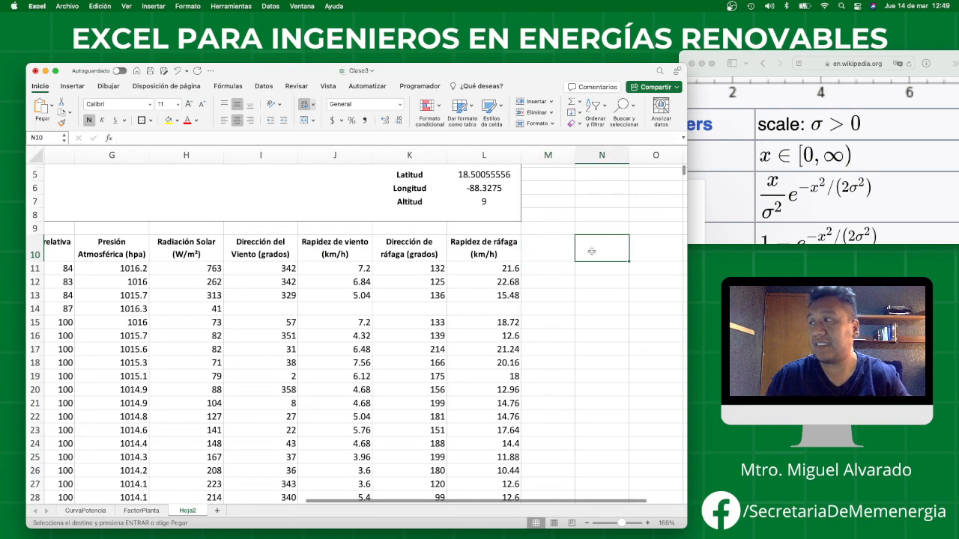
pyautogui.click(546, 256)
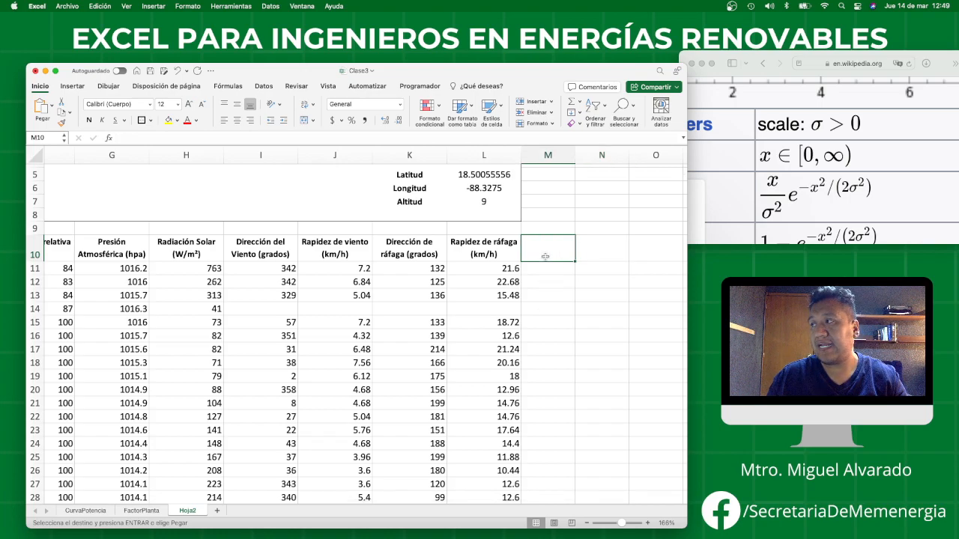
pyautogui.write('Rapid')
pyautogui.press('BackSpace')
pyautogui.press('BackSpace')
pyautogui.press('BackSpace')
pyautogui.press('BackSpace')
pyautogui.press('BackSpace')
pyautogui.write('Velcoidad')
pyautogui.press('BackSpace')
pyautogui.press('BackSpace')
pyautogui.press('BackSpace')
pyautogui.press('BackSpace')
pyautogui.write('ocidad (ms')
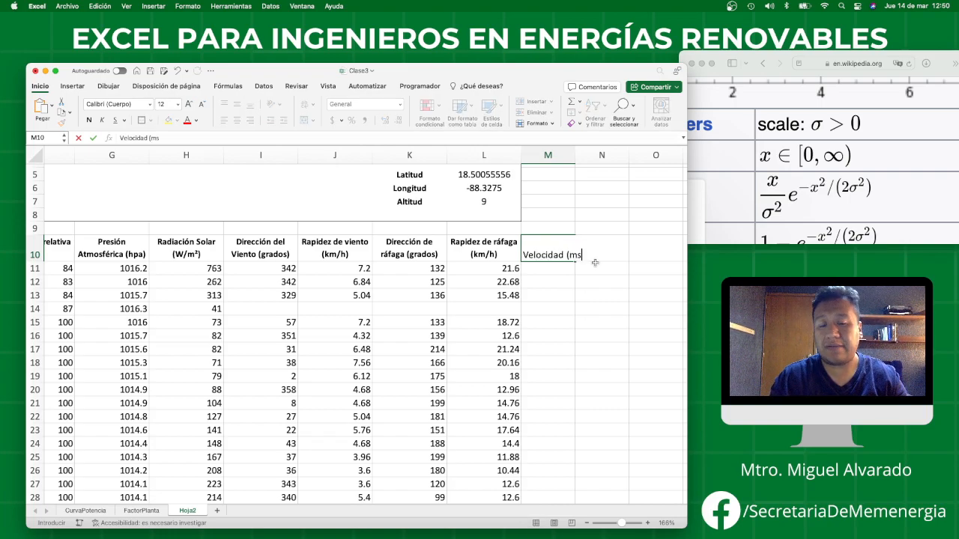
pyautogui.press('BackSpace')
pyautogui.write('/s)')
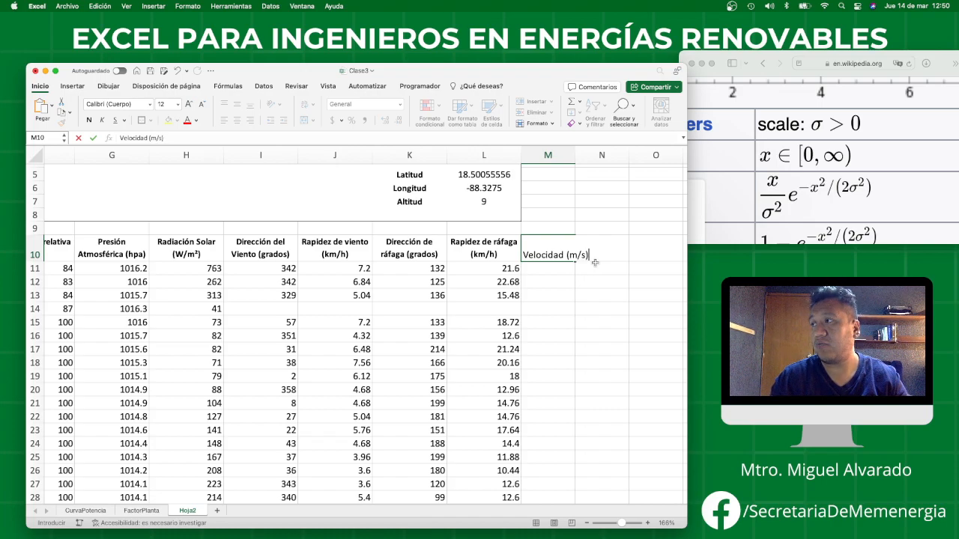
pyautogui.press('Return')
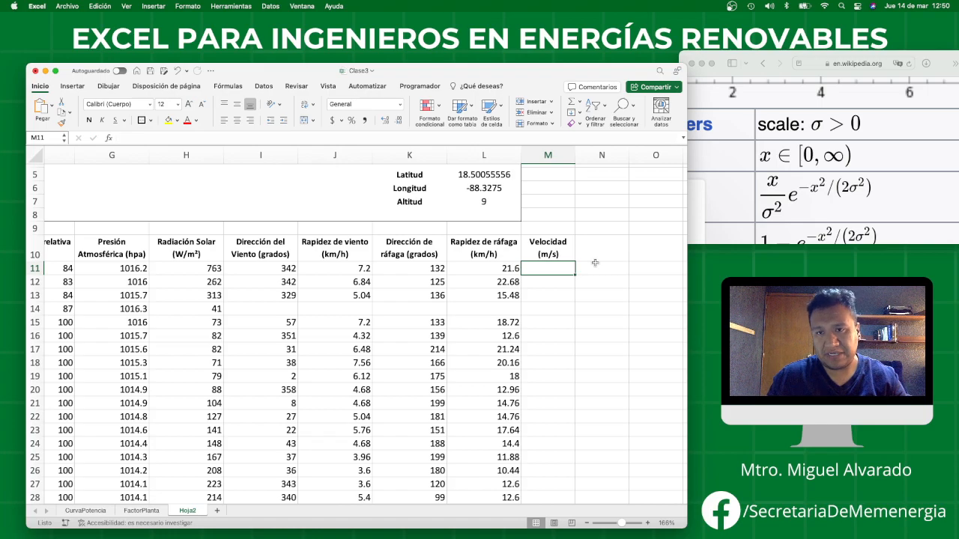
# Enter the formula =J11/3.6 in M11 to convert the first wind speed from km/h to m/s.
pyautogui.write('=')
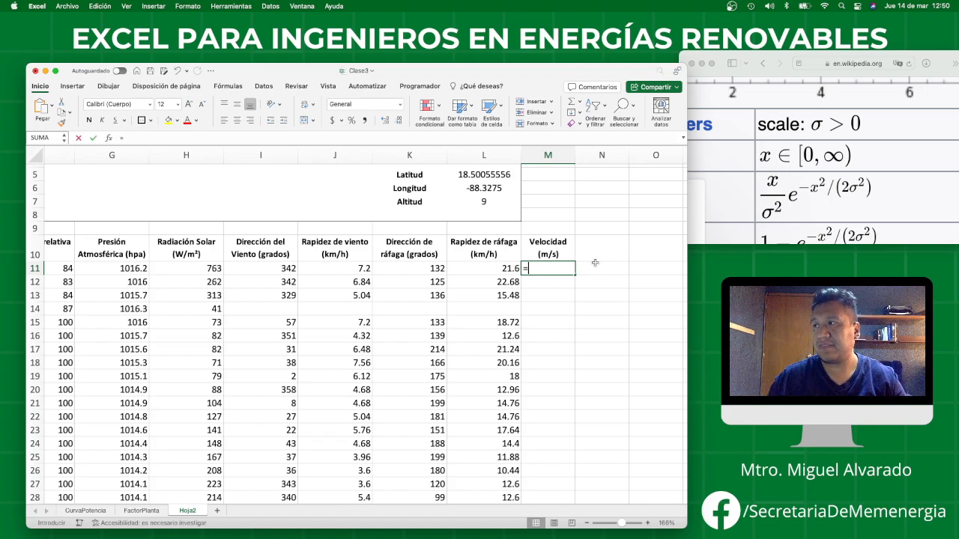
pyautogui.click(356, 269)
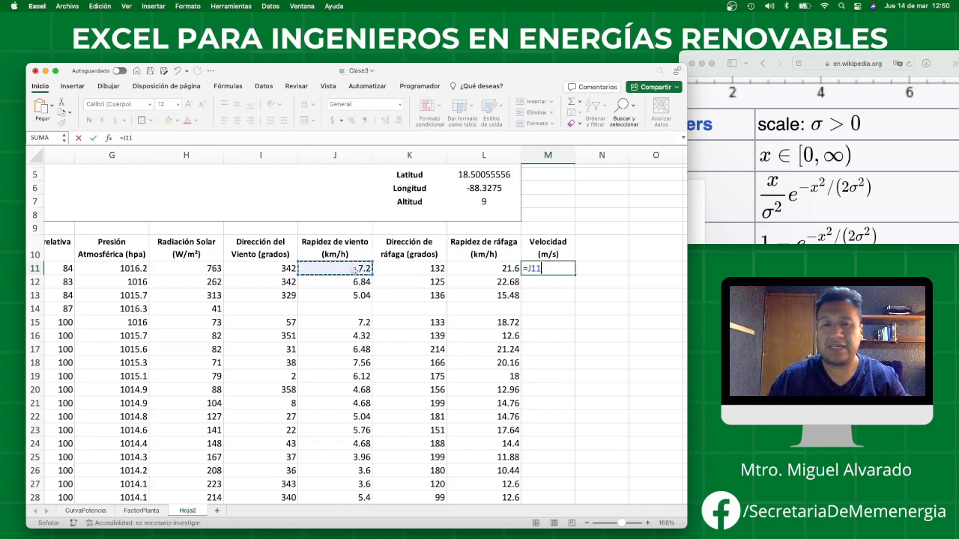
pyautogui.write('/3.6')
pyautogui.press('Return')
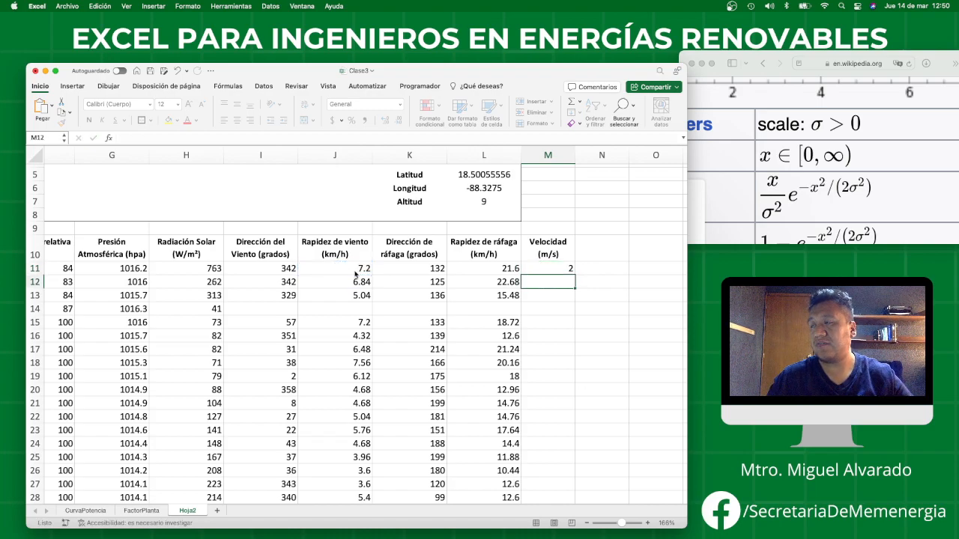
# Fill the conversion formula from M11 down the Velocidad (m/s) column for all station records.
pyautogui.click(556, 266)
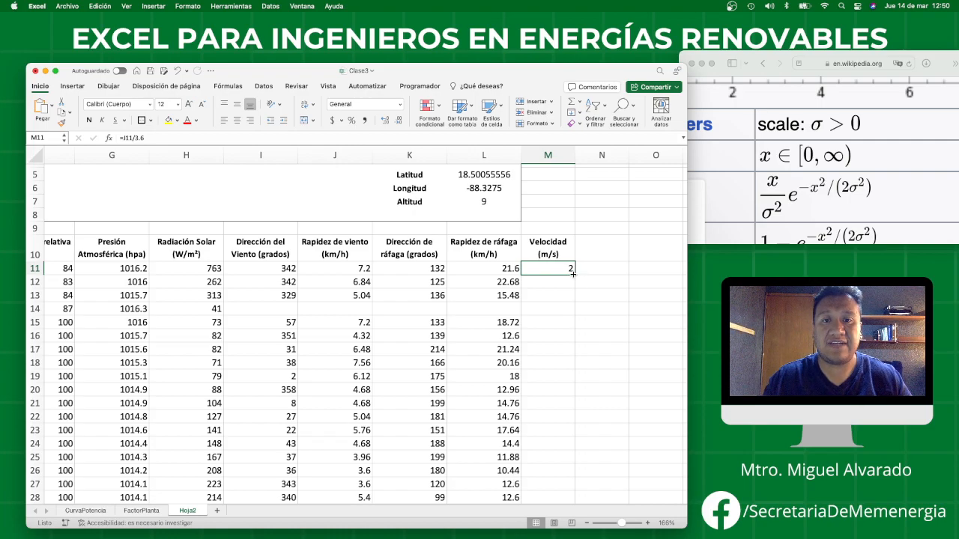
pyautogui.moveTo(570, 275); pyautogui.dragTo(576, 278)
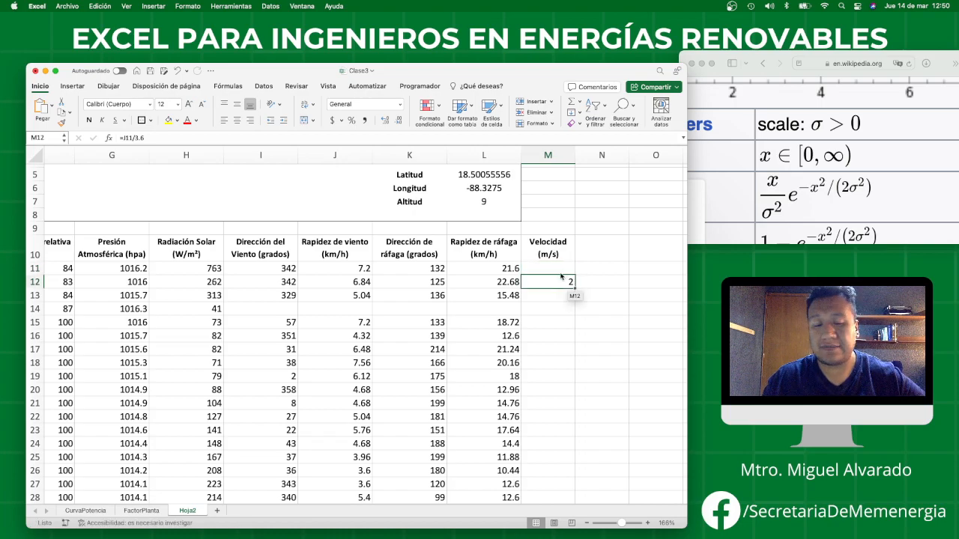
pyautogui.press('super+z')
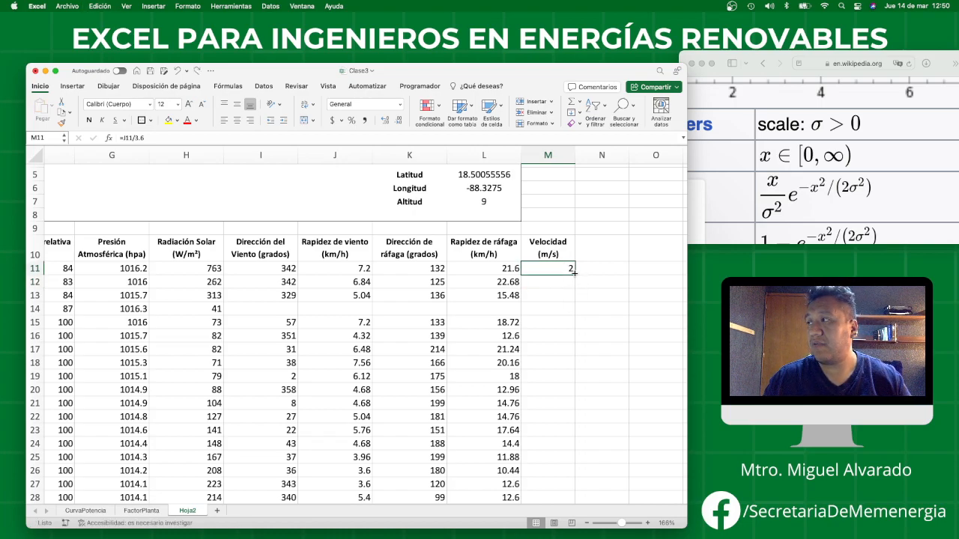
pyautogui.doubleClick(574, 274)
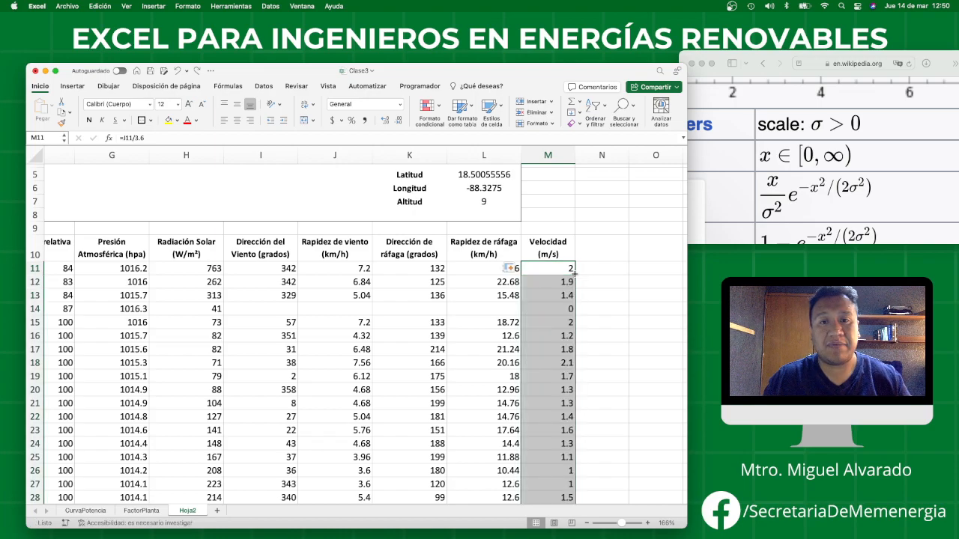
# Examine the converted speeds in column M down to the last data row, and return to the column header.
pyautogui.scroll(-15, 561, 351)
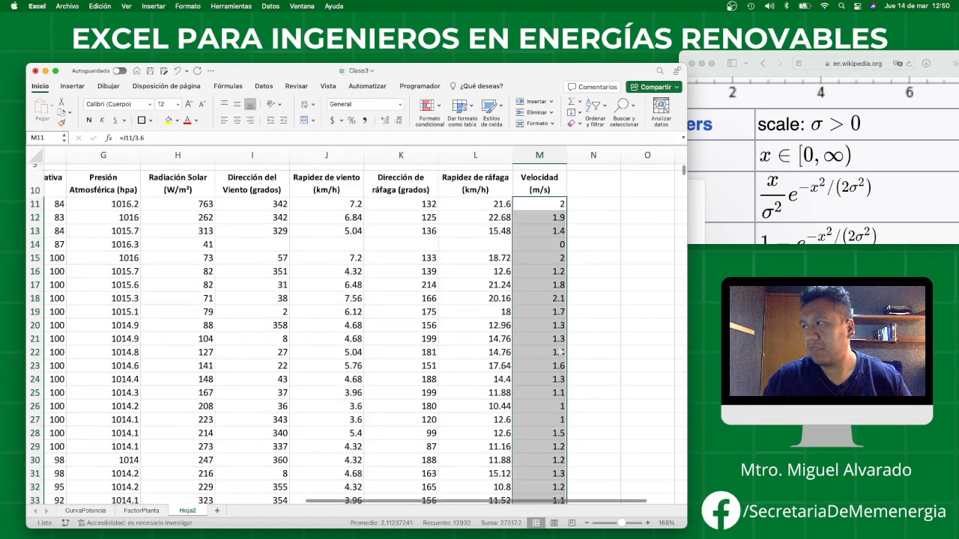
pyautogui.scroll(-2, 560, 352)
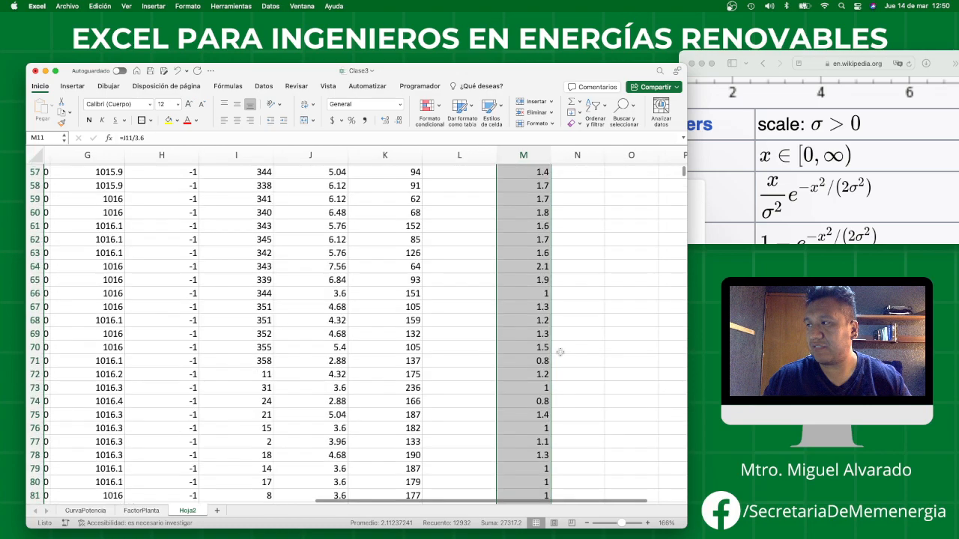
pyautogui.scroll(-13, 561, 352)
pyautogui.scroll(-13, 560, 352)
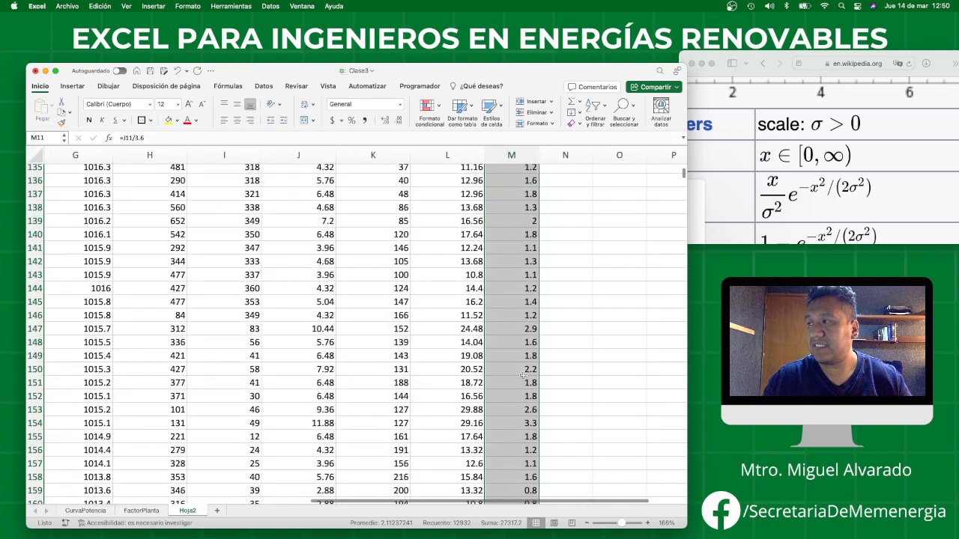
pyautogui.scroll(-15, 520, 369)
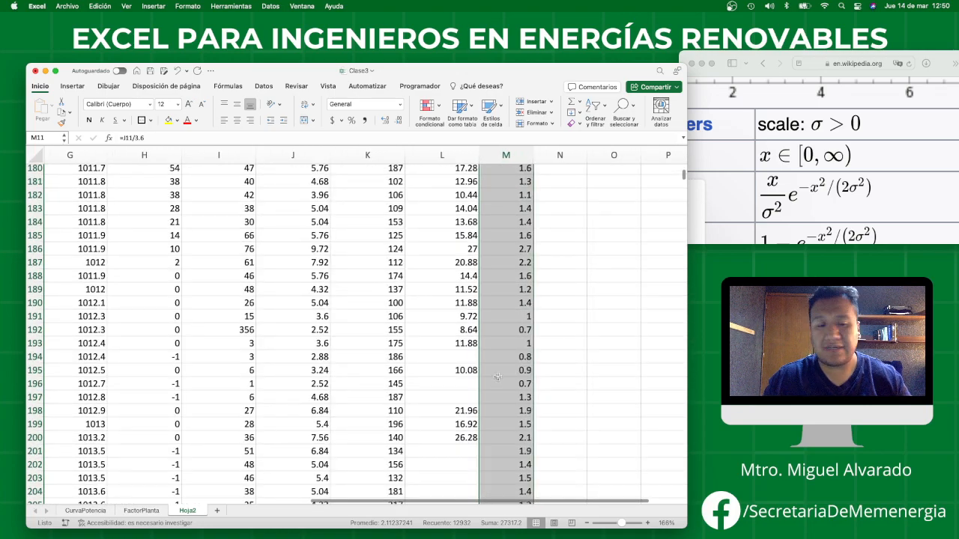
pyautogui.scroll(-15, 497, 377)
pyautogui.scroll(-5, 504, 377)
pyautogui.click(519, 365)
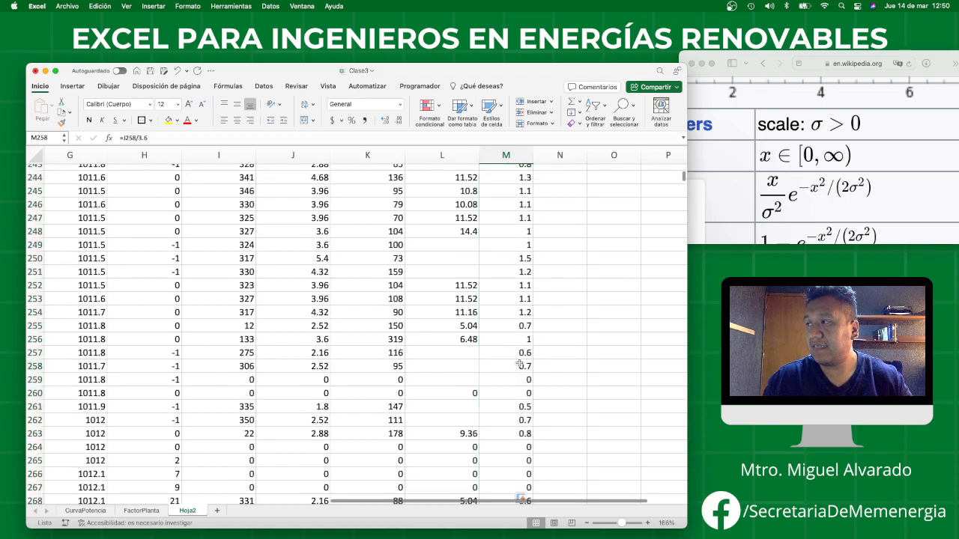
pyautogui.click(519, 365)
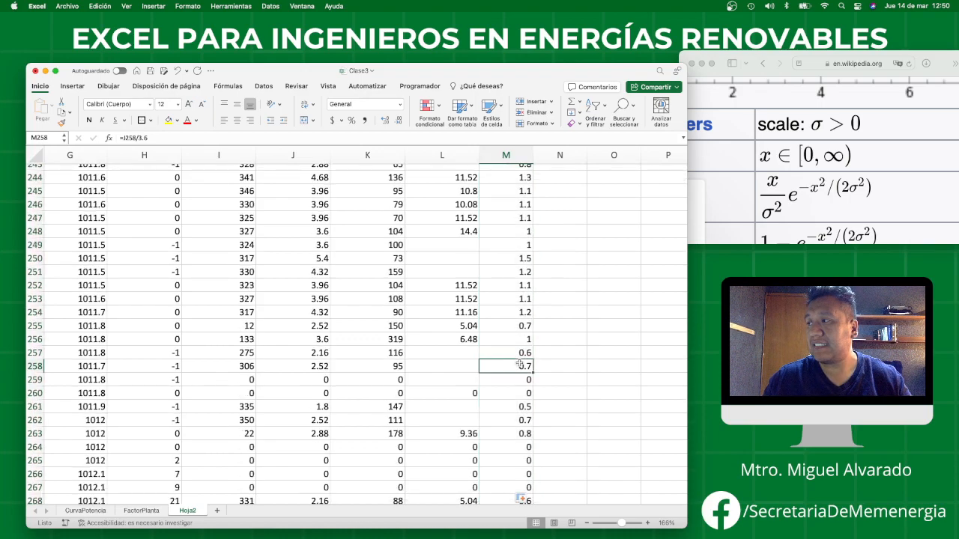
pyautogui.press('shift+super+Down')
pyautogui.scroll(-5, 519, 363)
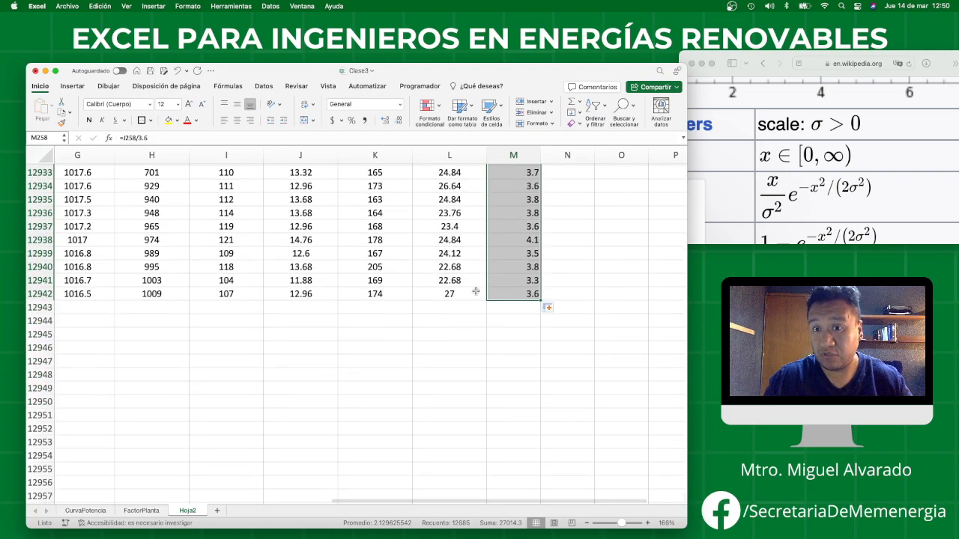
pyautogui.click(509, 293)
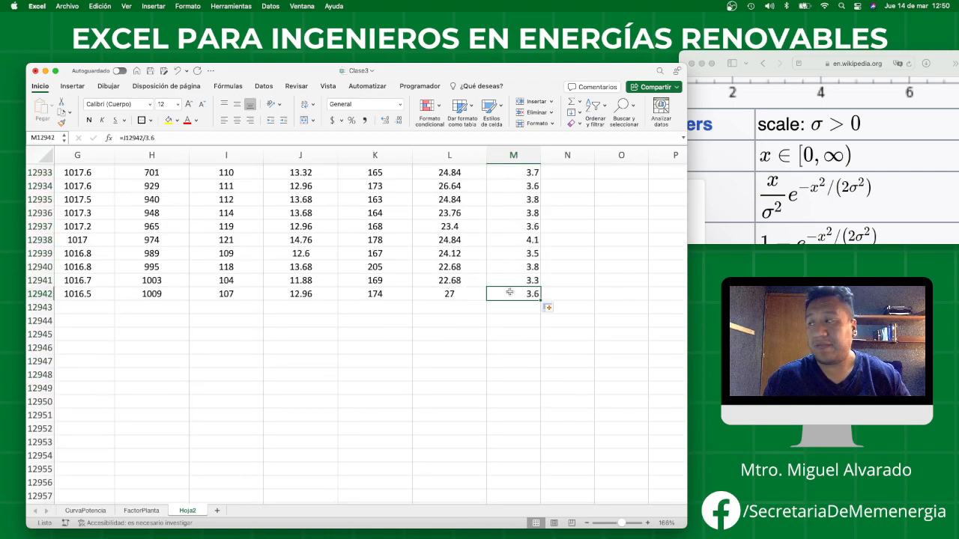
pyautogui.press('super+Up')
pyautogui.scroll(3, 511, 293)
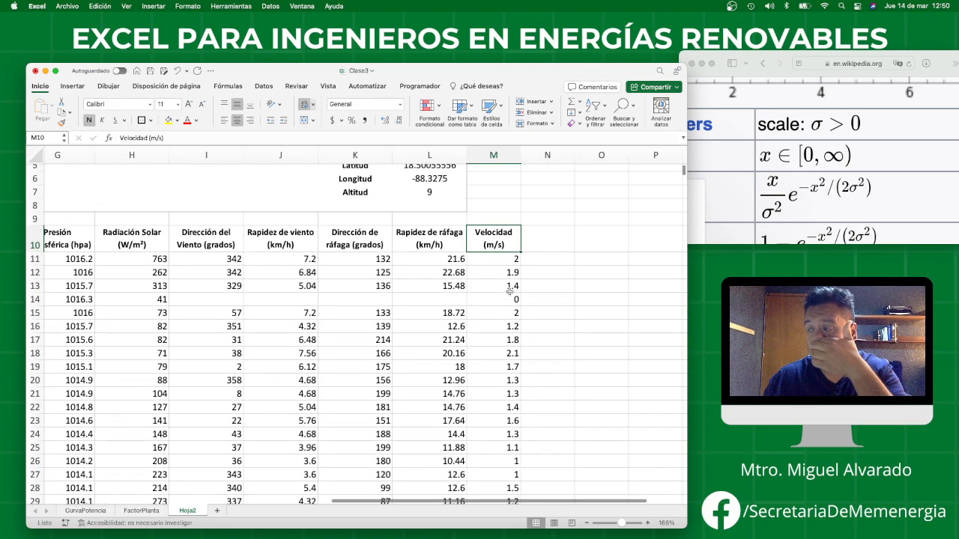
# Add the column header Potencia (kW) in N10, beside the Velocidad (m/s) column.
pyautogui.hscroll(1, 509, 291)
pyautogui.click(523, 227)
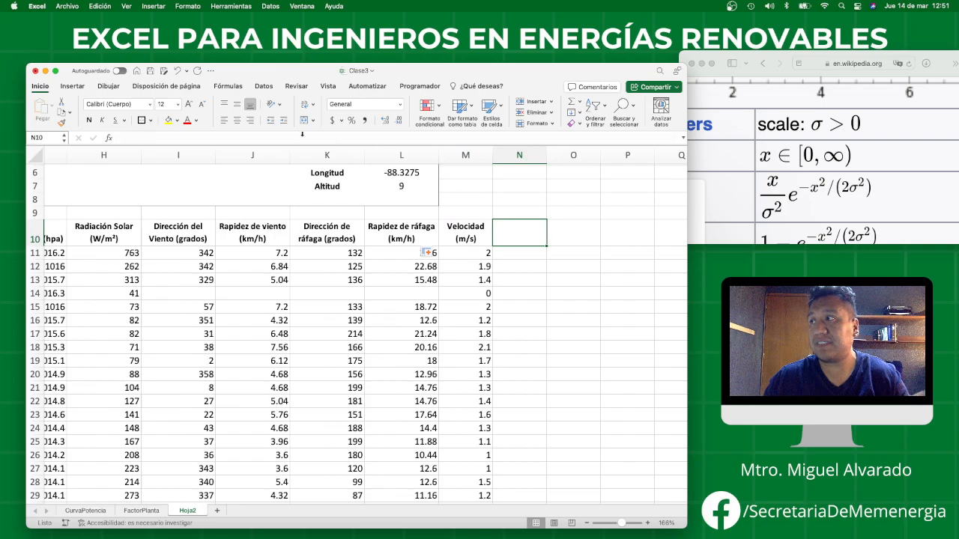
pyautogui.write('Potencia')
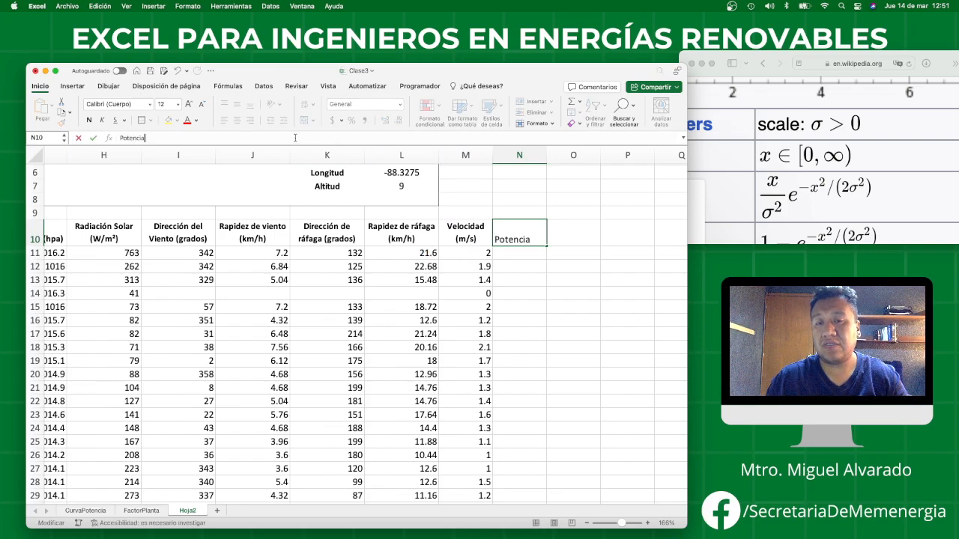
pyautogui.write(' (kW)')
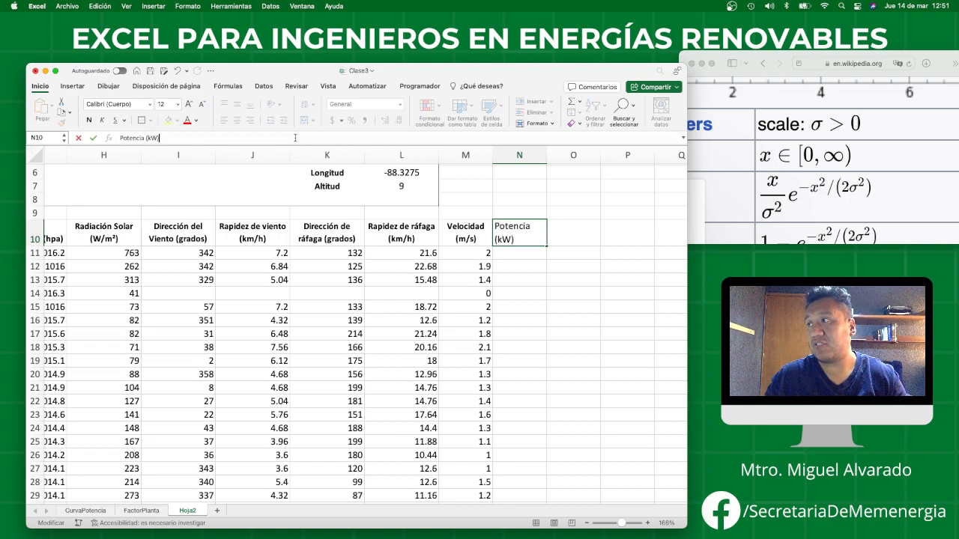
pyautogui.press('Return')
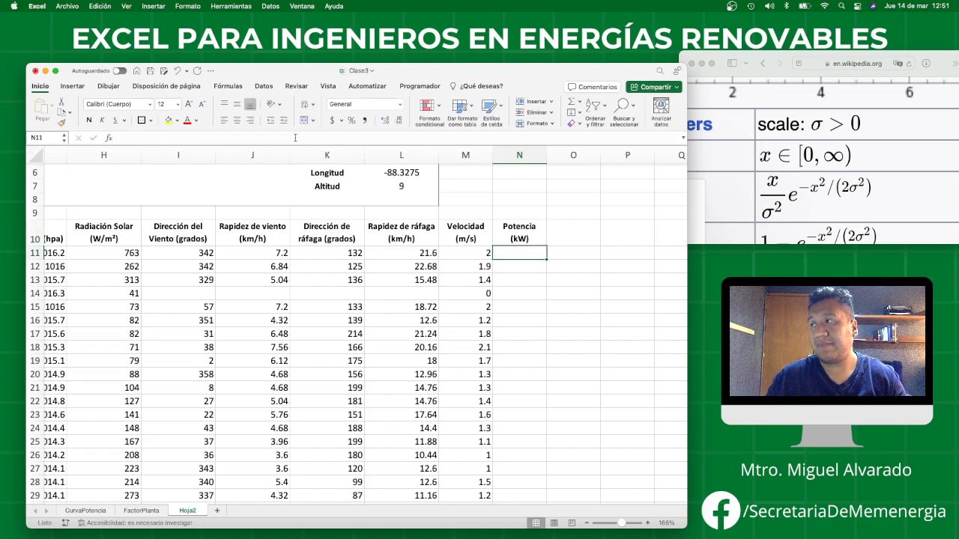
pyautogui.press('Up')
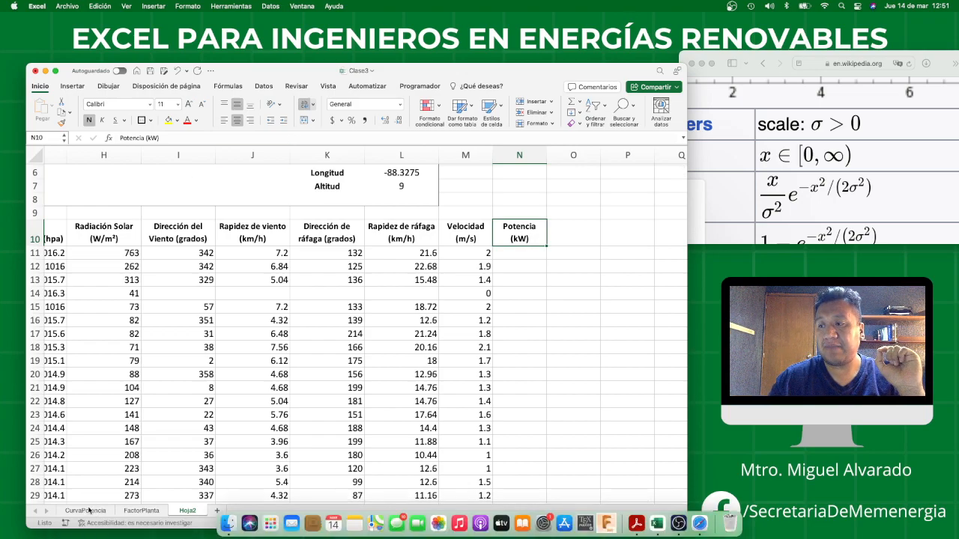
# Copy the power function formula from F5 of the CurvaPotencia sheet into N11 on Hoja2.
pyautogui.click(84, 510)
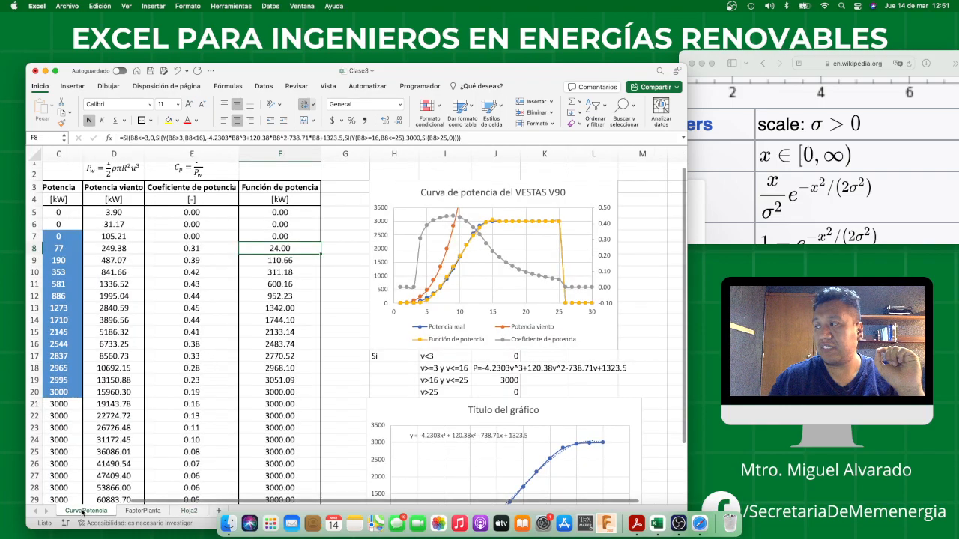
pyautogui.click(266, 212)
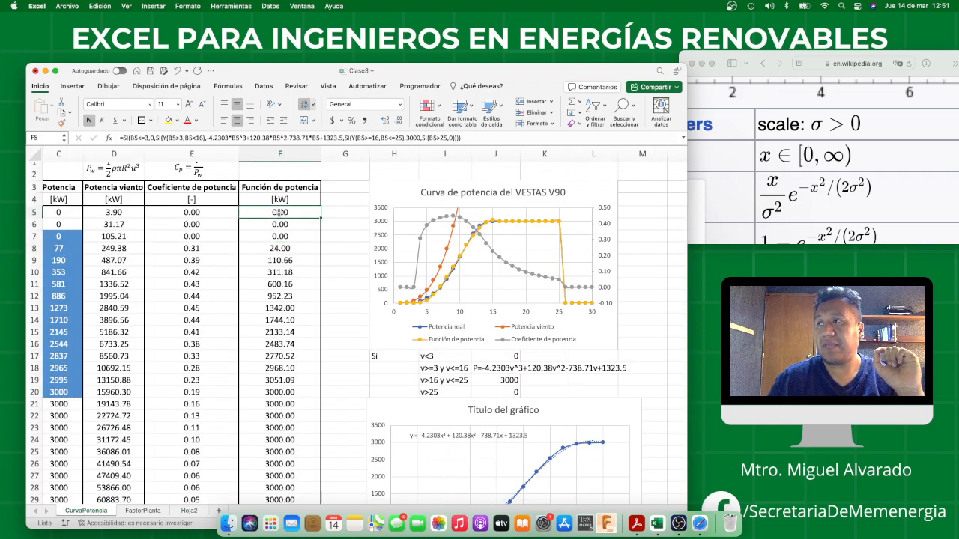
pyautogui.press('super+c')
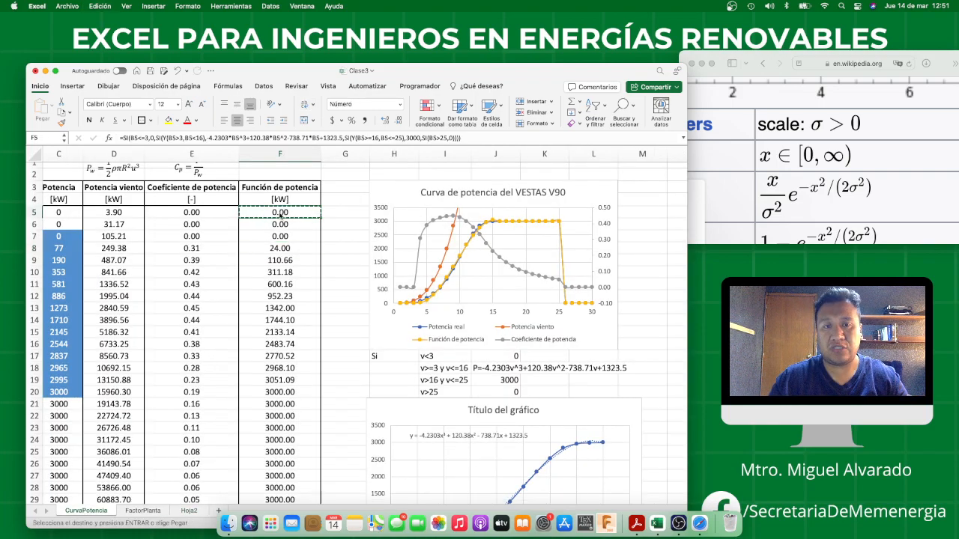
pyautogui.click(188, 511)
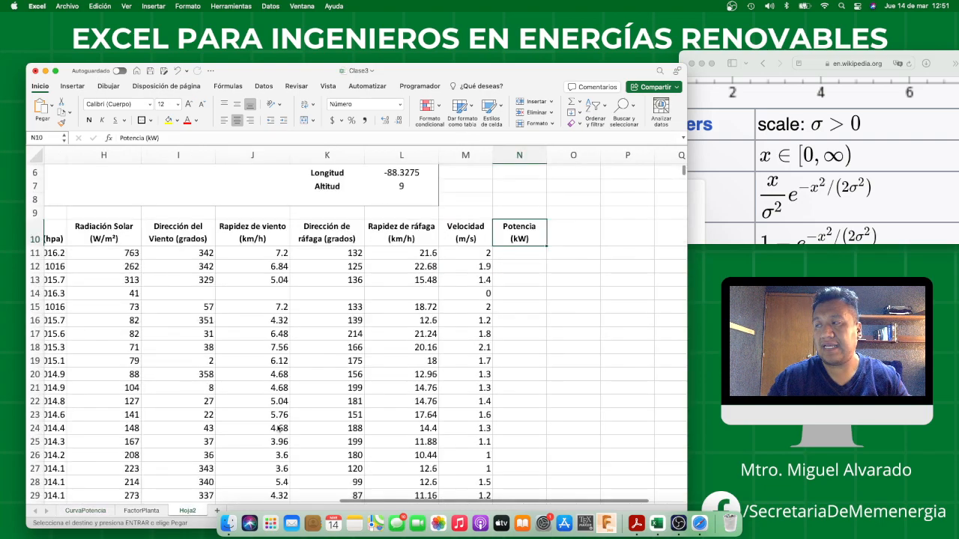
pyautogui.click(512, 253)
pyautogui.press('super+v')
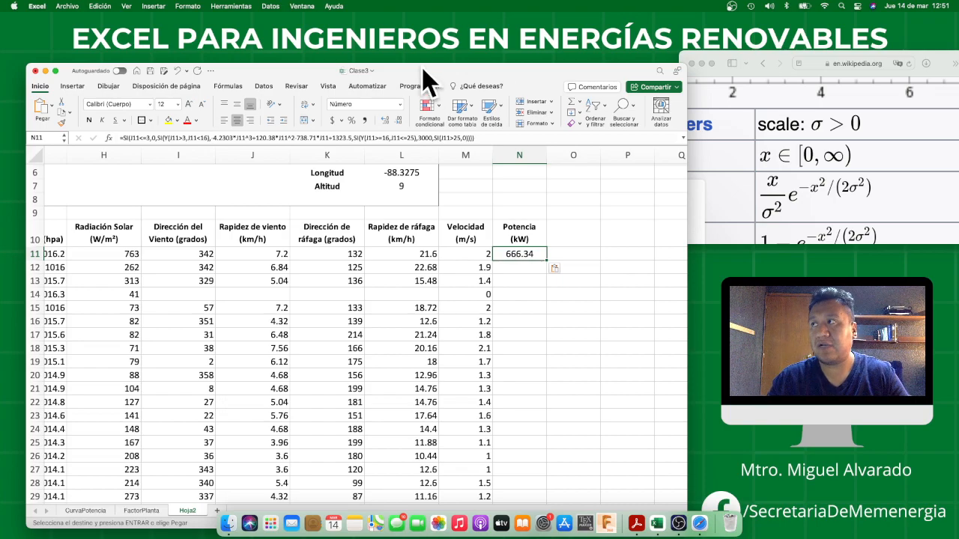
# In the N11 power formula, repoint the J11 references in the <=3, >3 and <16 conditions and the cubic term to M11.
pyautogui.moveTo(413, 70); pyautogui.dragTo(407, 59)
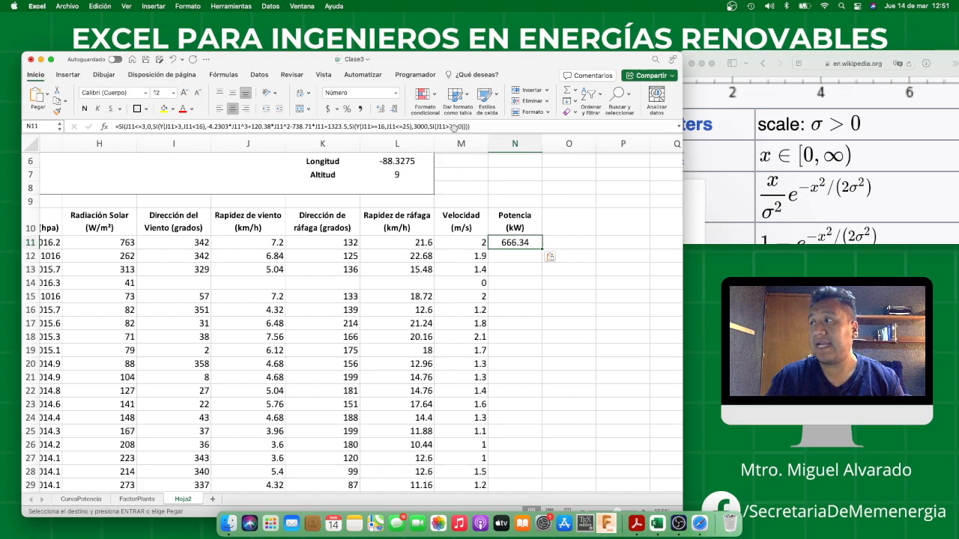
pyautogui.click(486, 126)
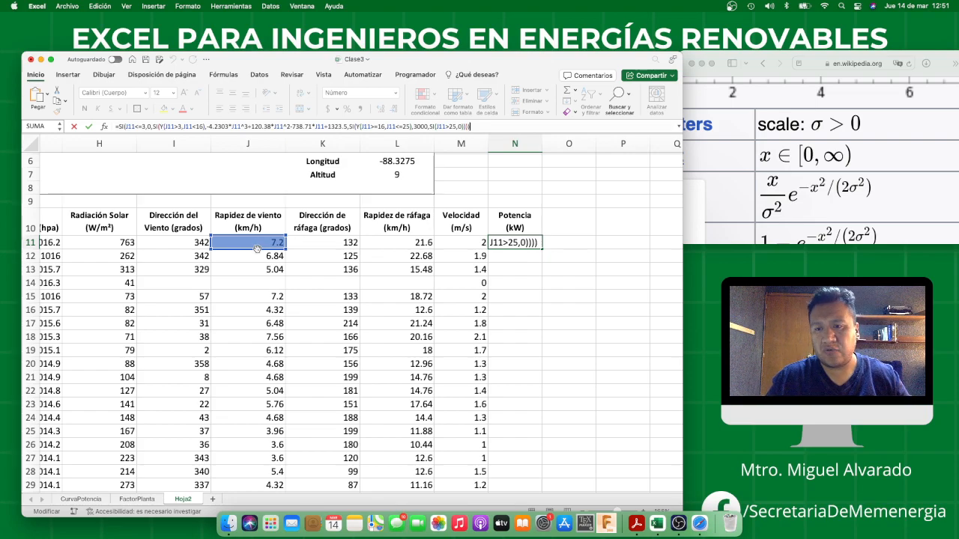
pyautogui.moveTo(257, 249); pyautogui.dragTo(469, 245)
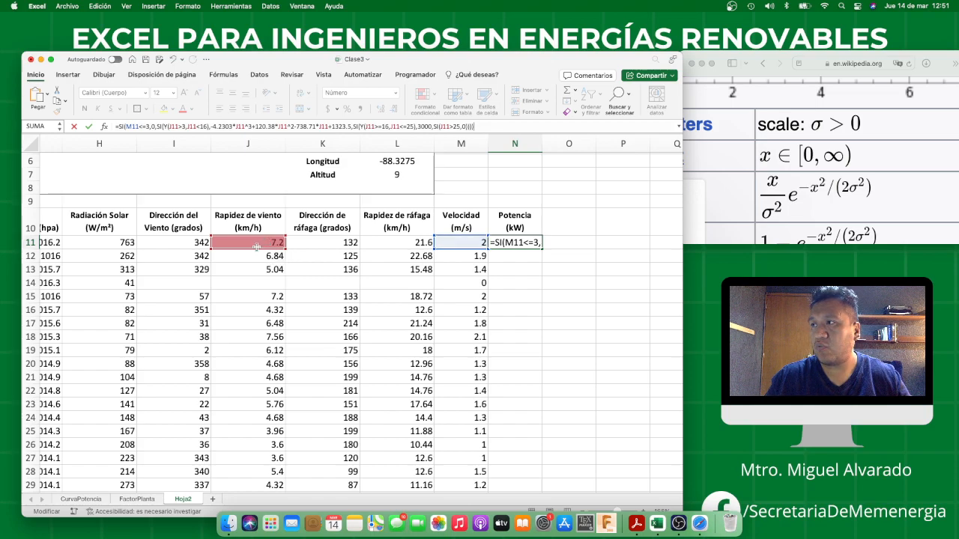
pyautogui.moveTo(257, 247); pyautogui.dragTo(472, 246)
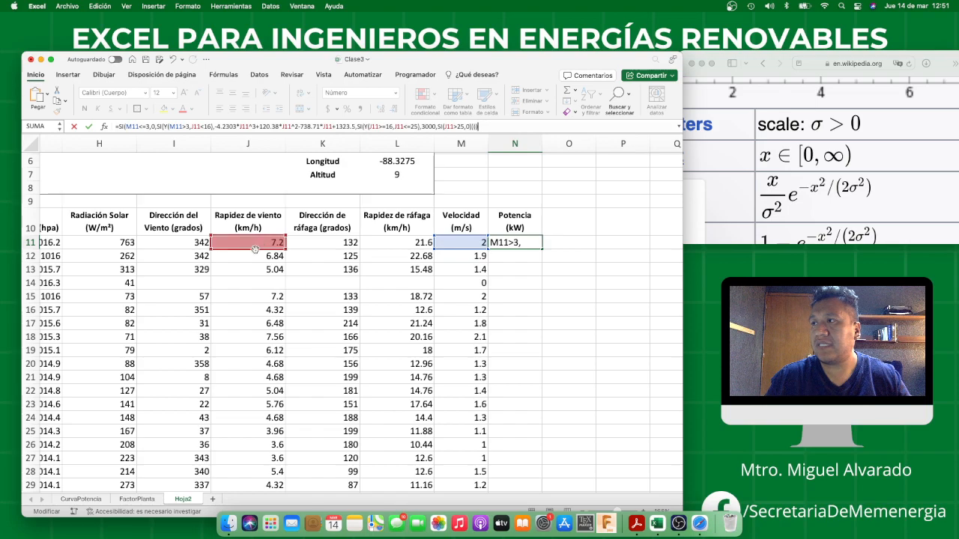
pyautogui.moveTo(256, 248); pyautogui.dragTo(461, 251)
pyautogui.moveTo(242, 252); pyautogui.dragTo(454, 245)
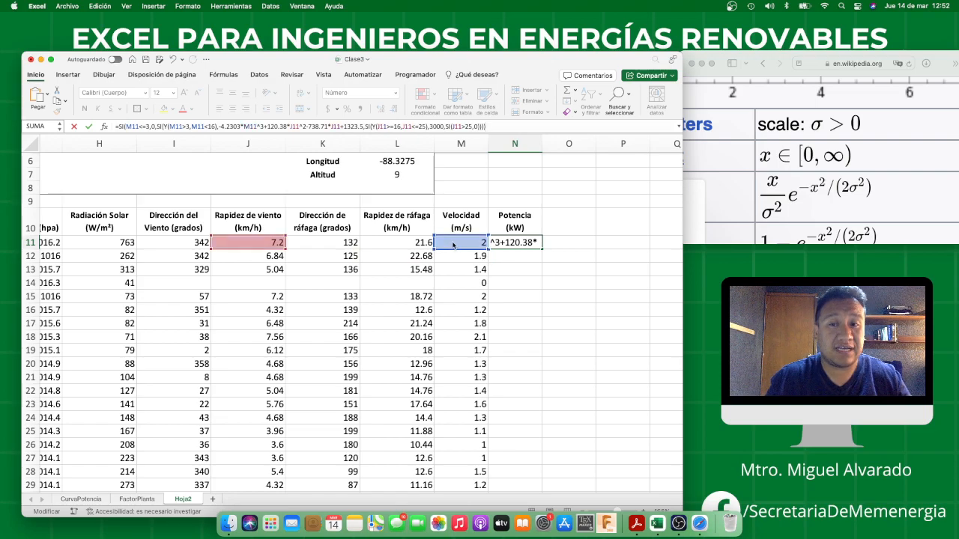
pyautogui.click(227, 253)
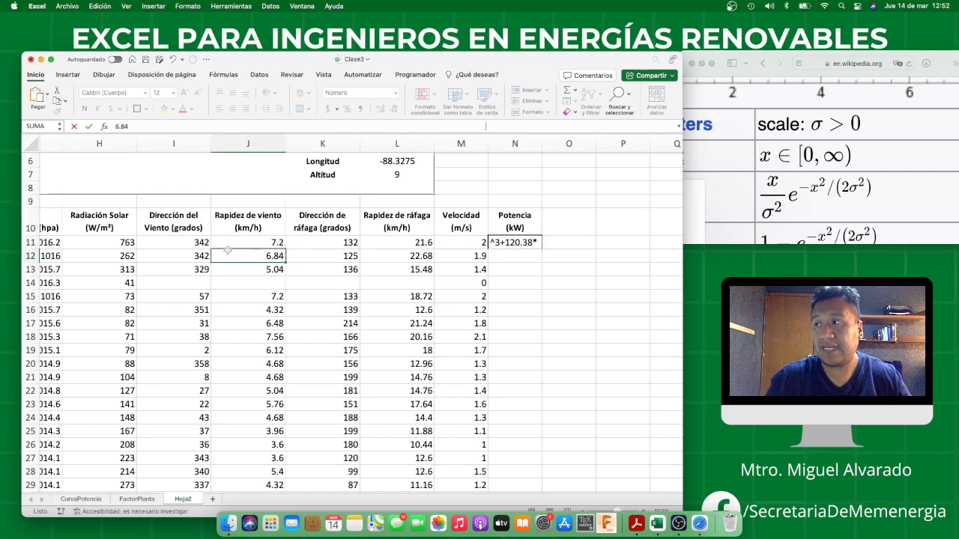
pyautogui.click(476, 243)
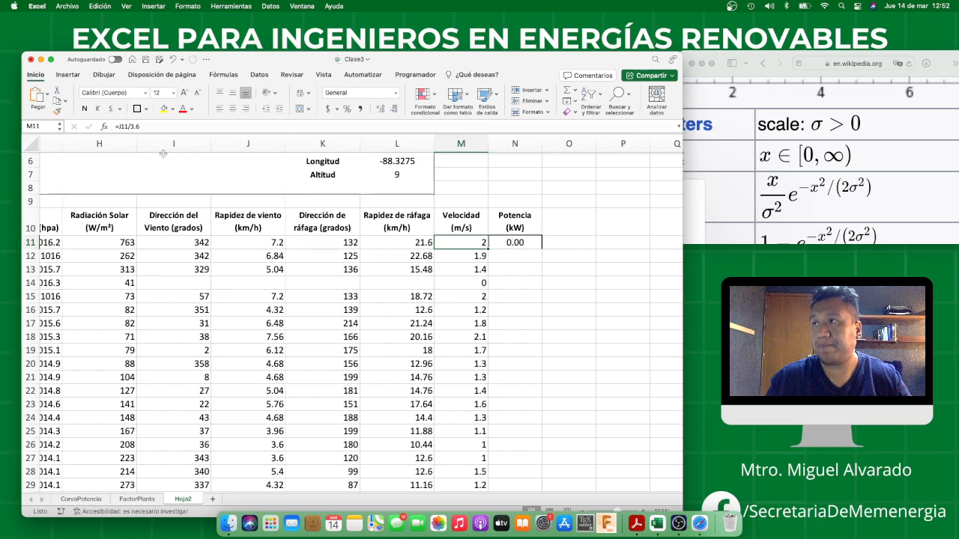
# In the N11 power formula, repoint the remaining J11 references in the quadratic and linear terms and the >=16, <=25 and >25 conditions to M11.
pyautogui.press('Right')
pyautogui.click(169, 126)
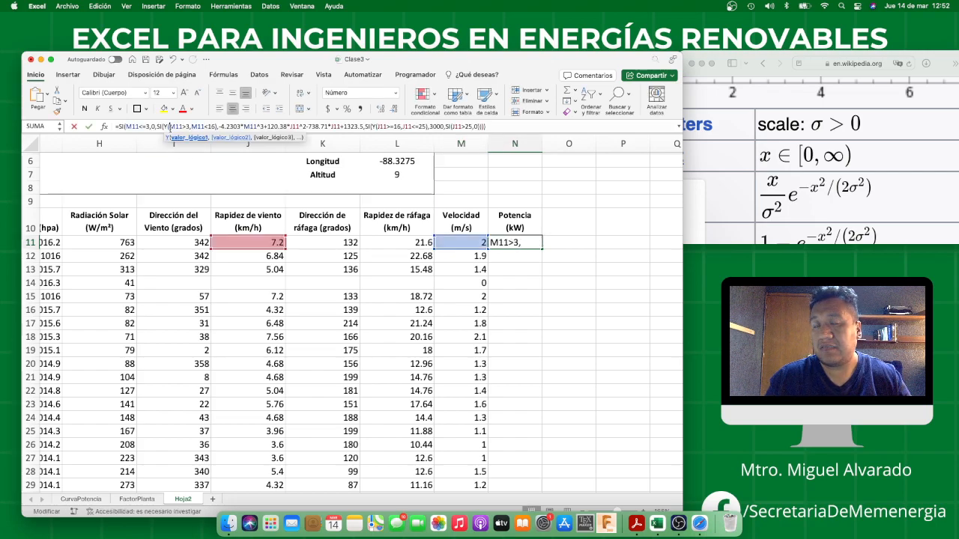
pyautogui.moveTo(229, 249); pyautogui.dragTo(462, 246)
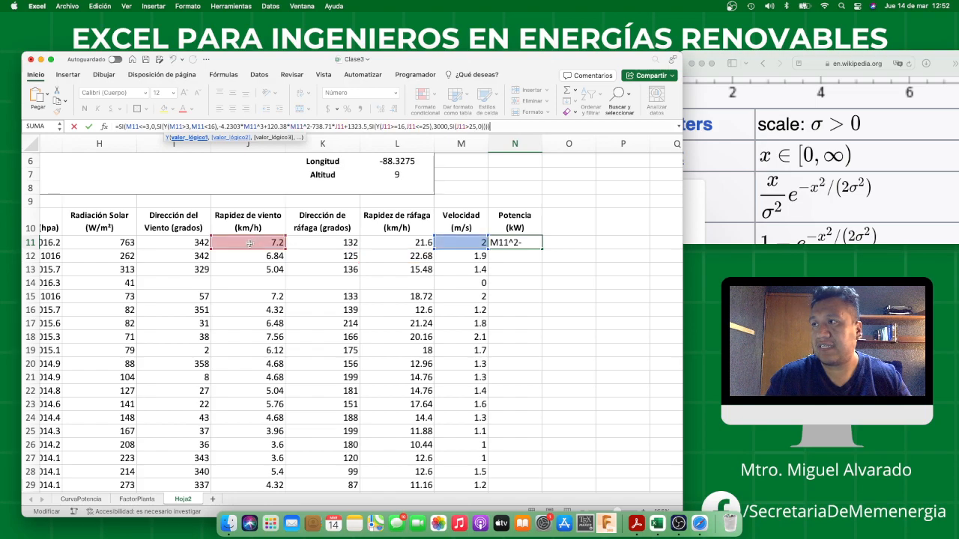
pyautogui.moveTo(287, 250); pyautogui.dragTo(451, 248)
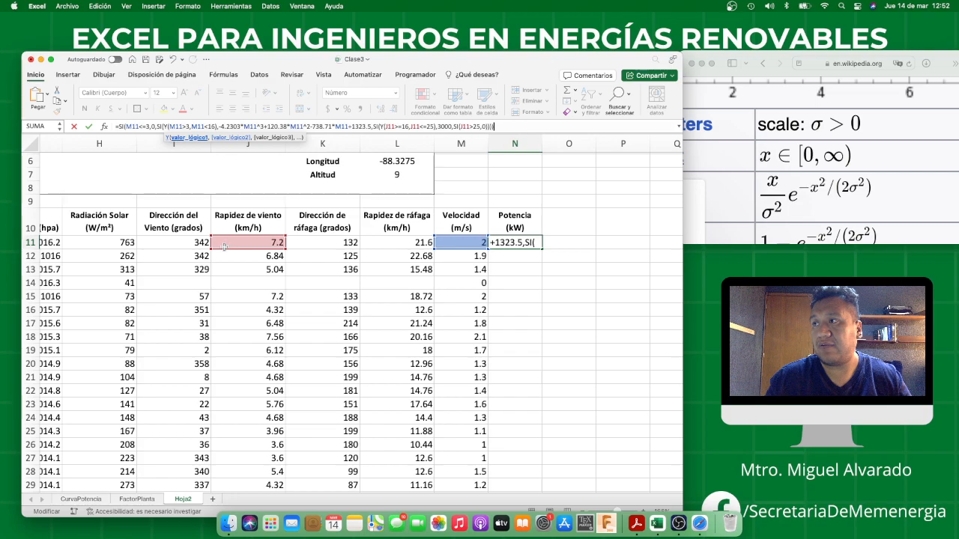
pyautogui.moveTo(224, 246); pyautogui.dragTo(452, 247)
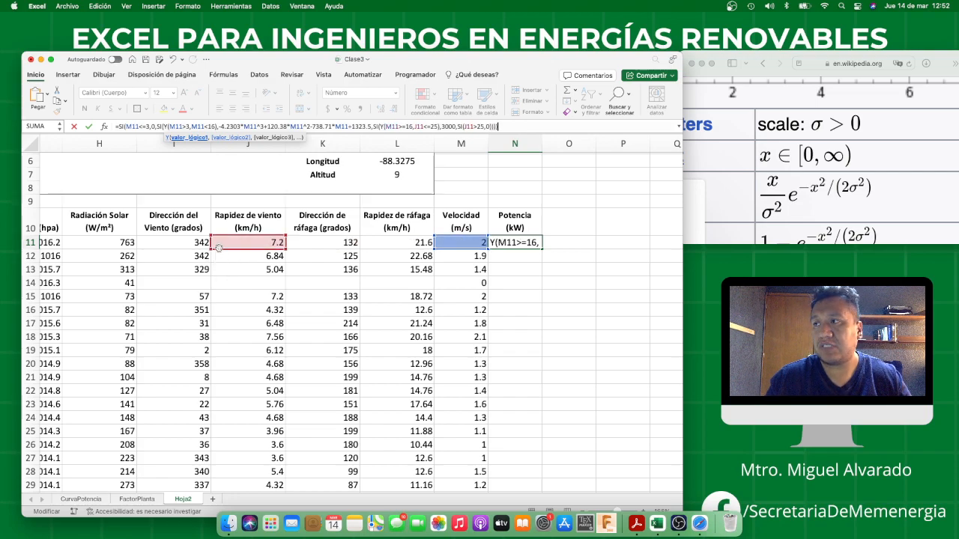
pyautogui.moveTo(219, 247); pyautogui.dragTo(451, 244)
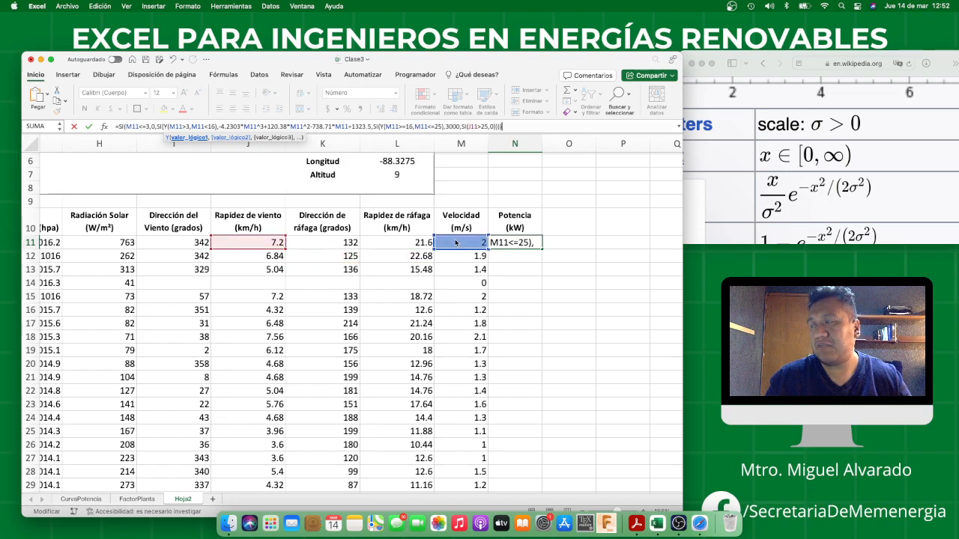
pyautogui.moveTo(231, 247); pyautogui.dragTo(480, 247)
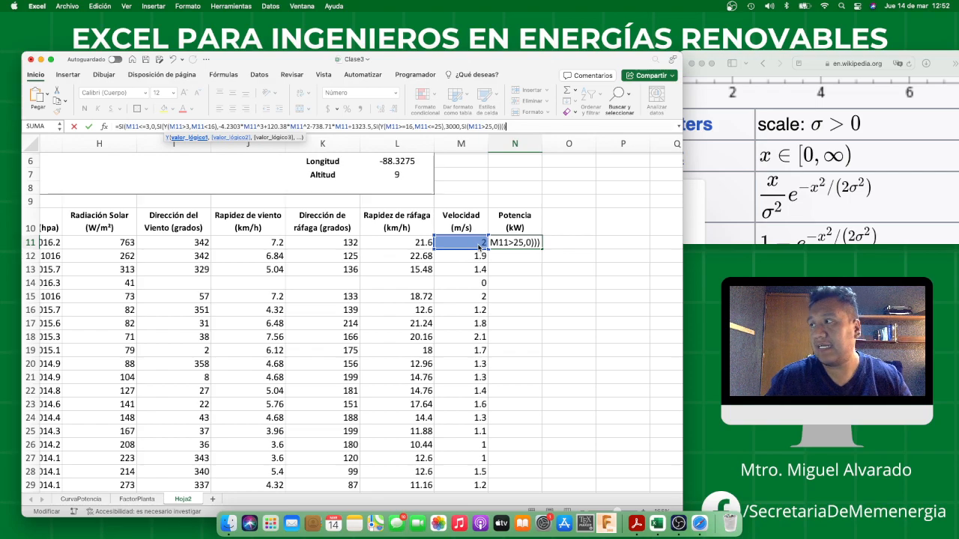
pyautogui.press('Return')
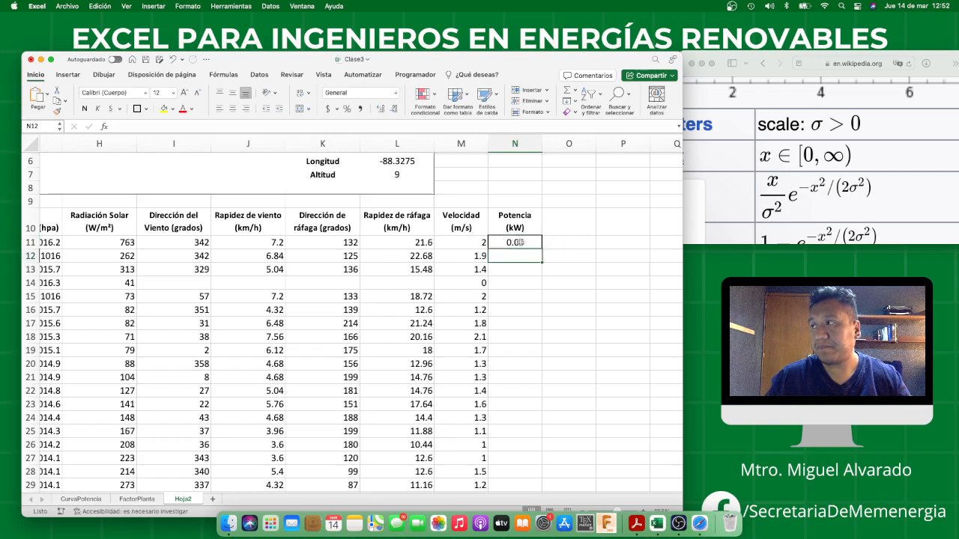
# Apply a bottom border to the power cell N11.
pyautogui.press('Up')
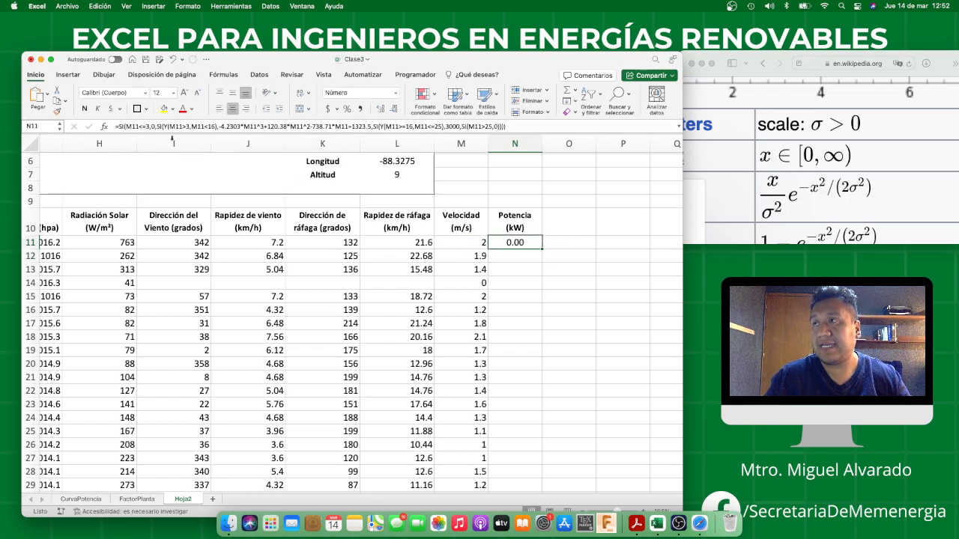
pyautogui.click(146, 109)
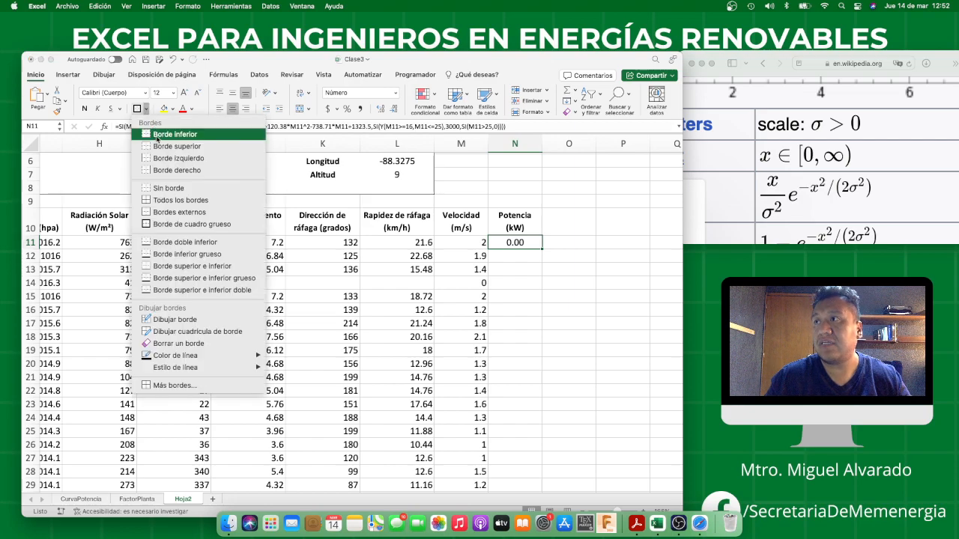
pyautogui.click(158, 135)
pyautogui.click(471, 247)
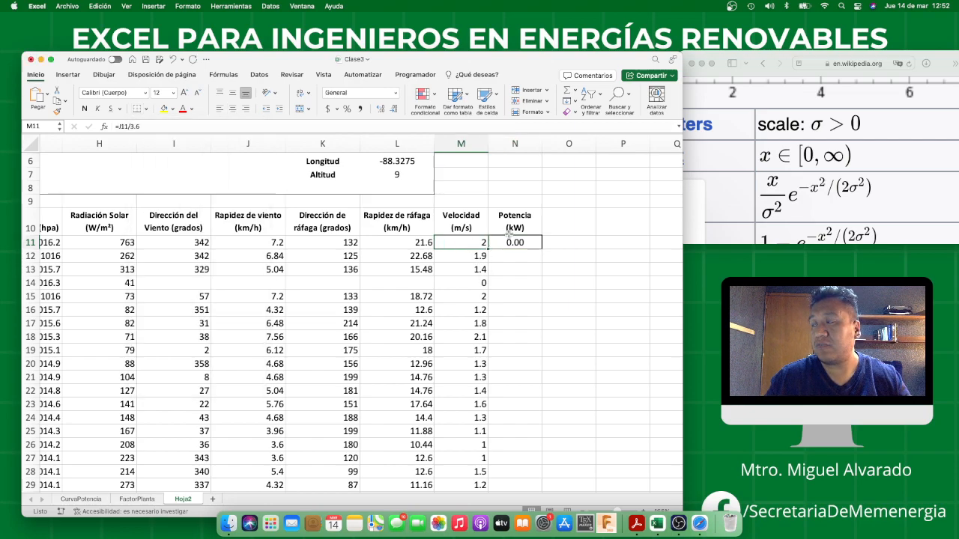
pyautogui.click(517, 230)
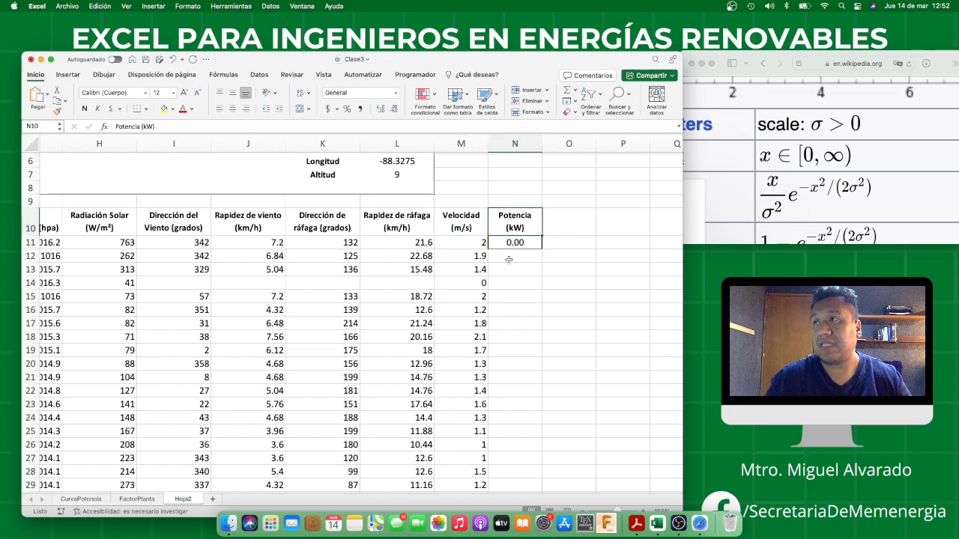
# Remove all borders from N11 and fill its power formula down column N alongside the speed data.
pyautogui.click(522, 244)
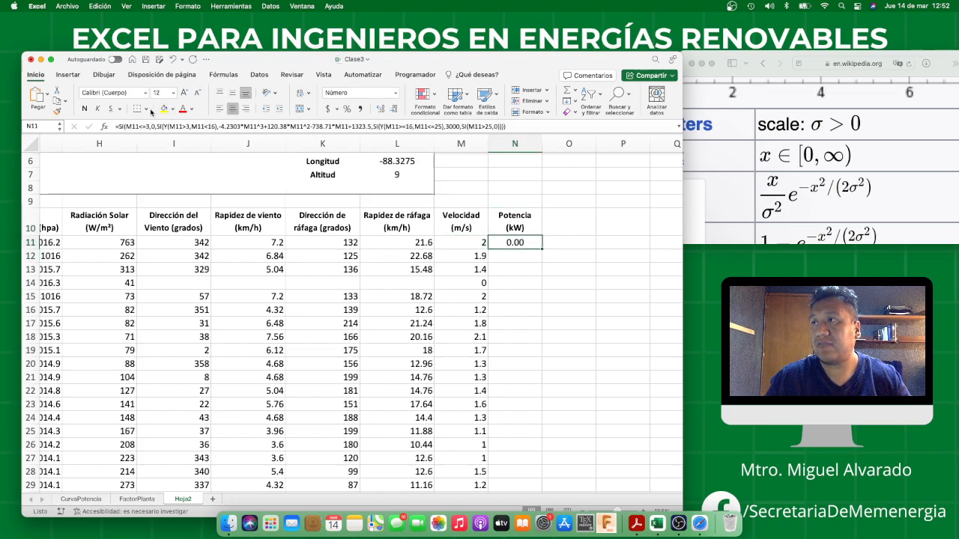
pyautogui.click(146, 109)
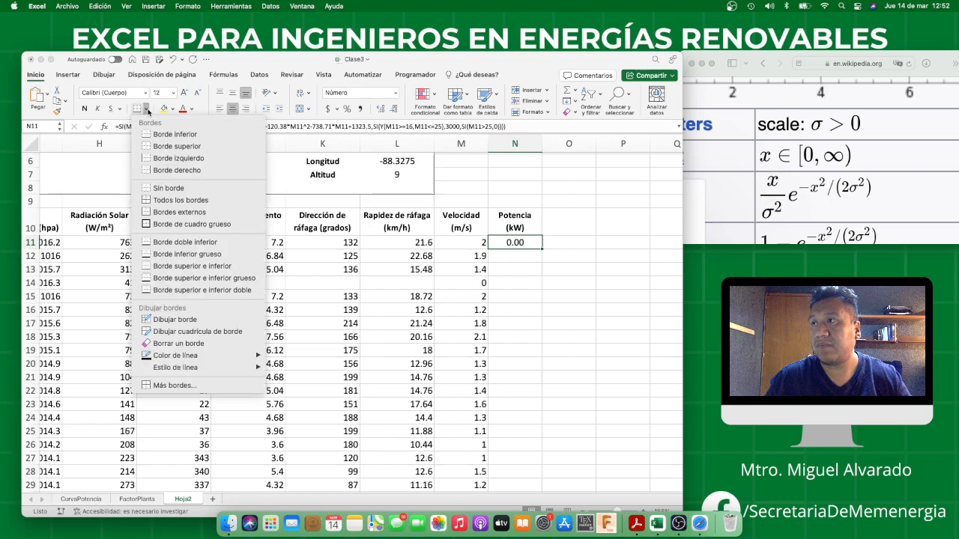
pyautogui.click(187, 188)
pyautogui.click(507, 277)
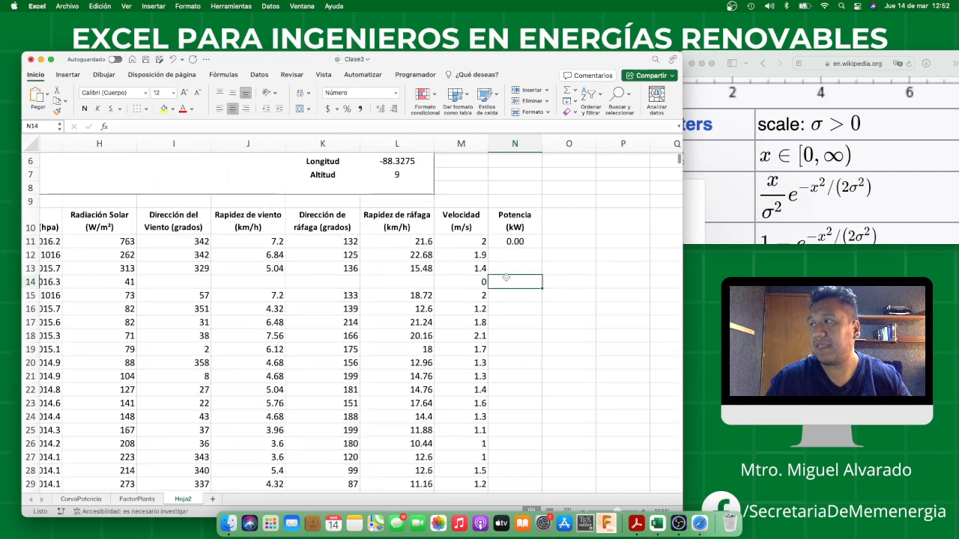
pyautogui.click(527, 241)
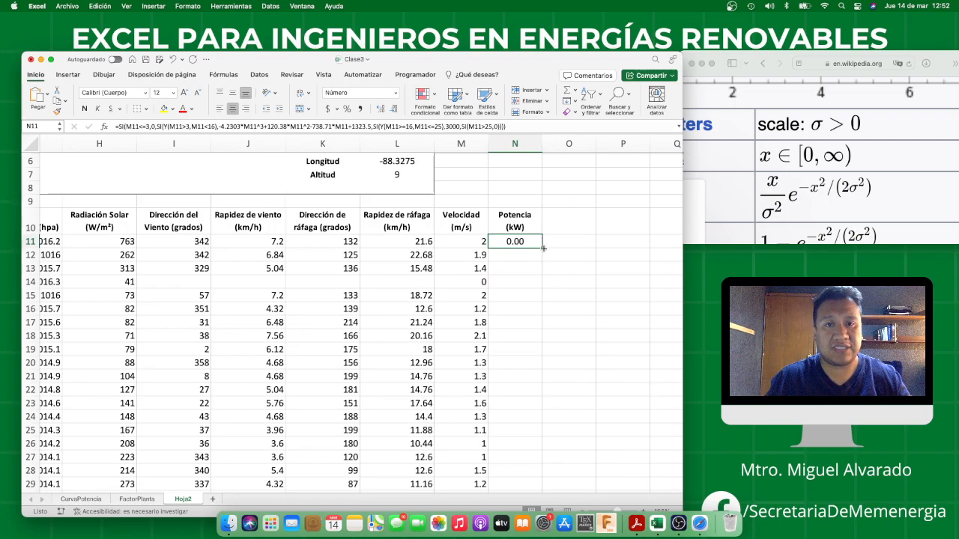
pyautogui.doubleClick(542, 248)
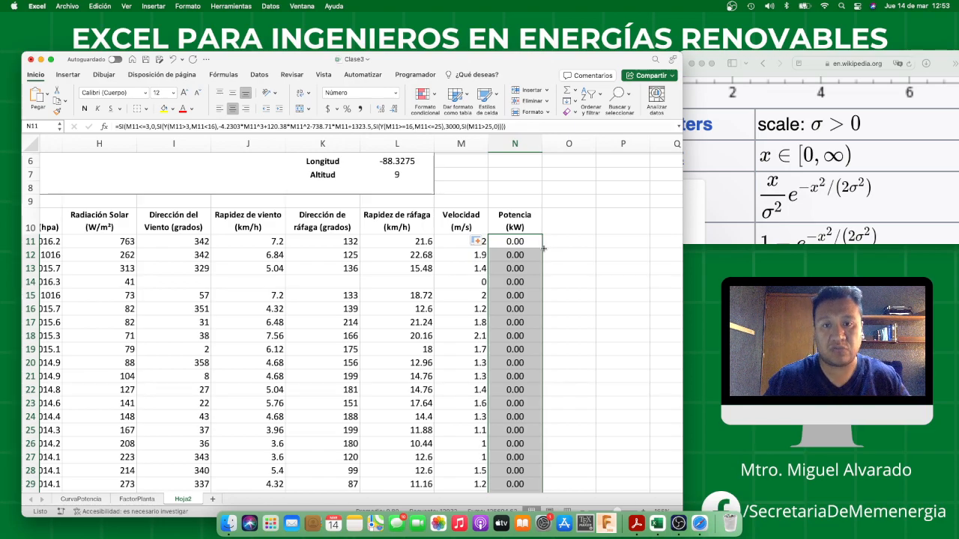
# Examine the computed powers in column N down to row 485, and compare N485 with the speed in M485.
pyautogui.scroll(-8, 528, 298)
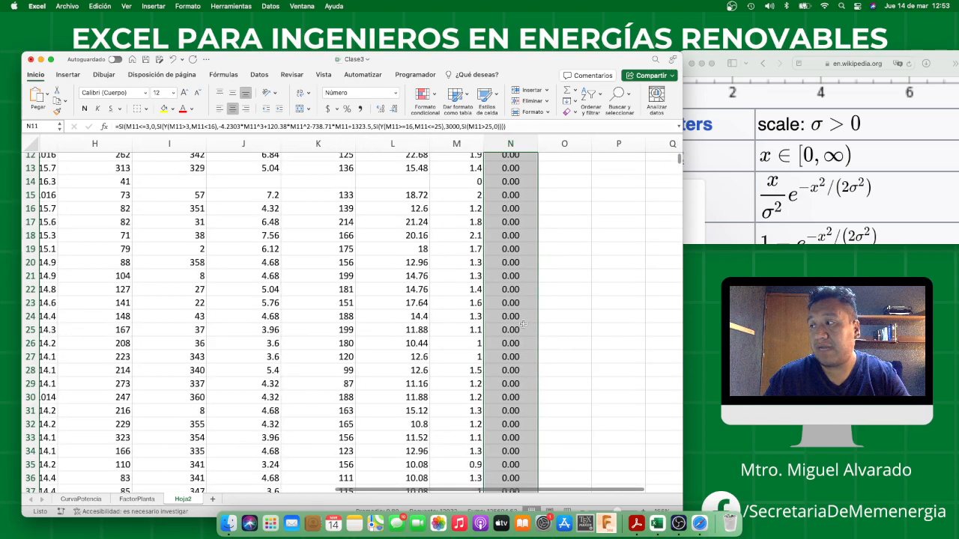
pyautogui.scroll(-13, 528, 298)
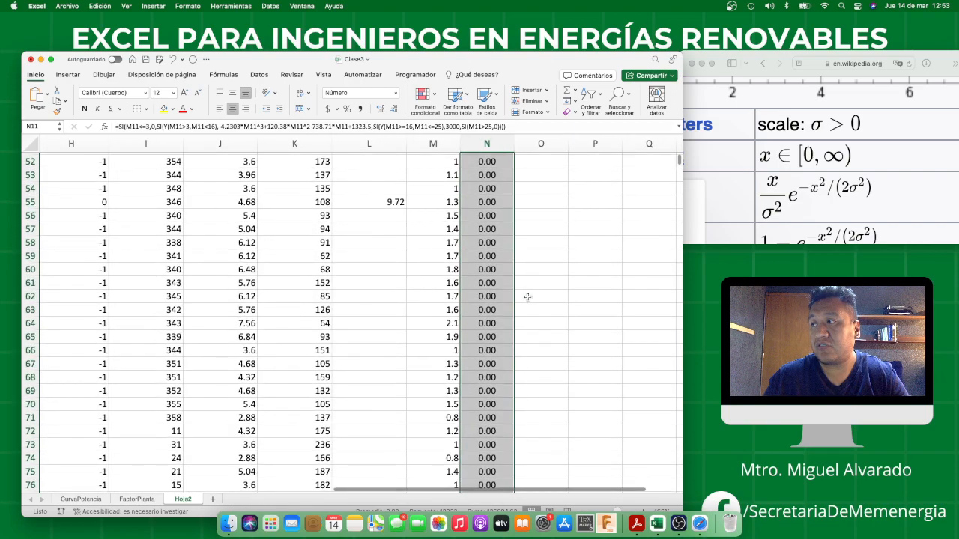
pyautogui.scroll(-7, 527, 298)
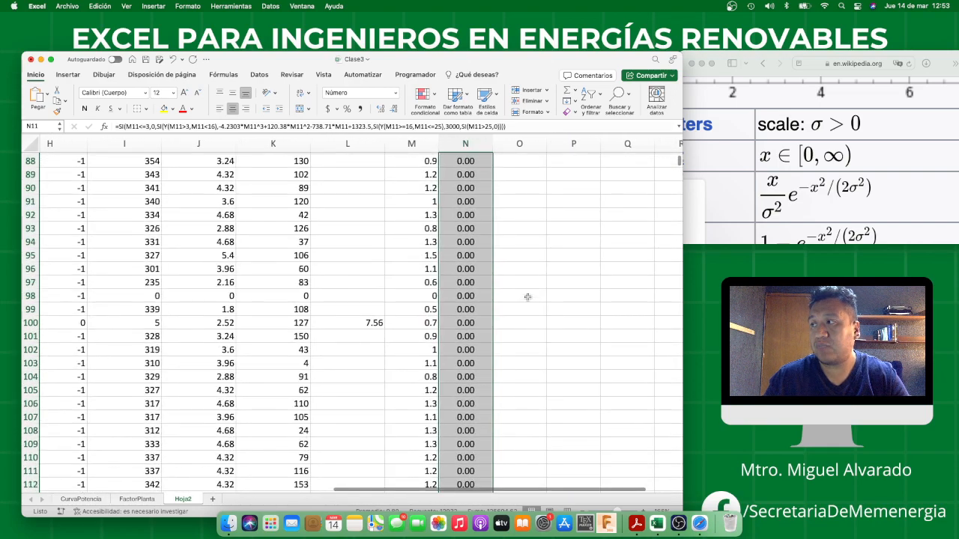
pyautogui.scroll(-12, 527, 297)
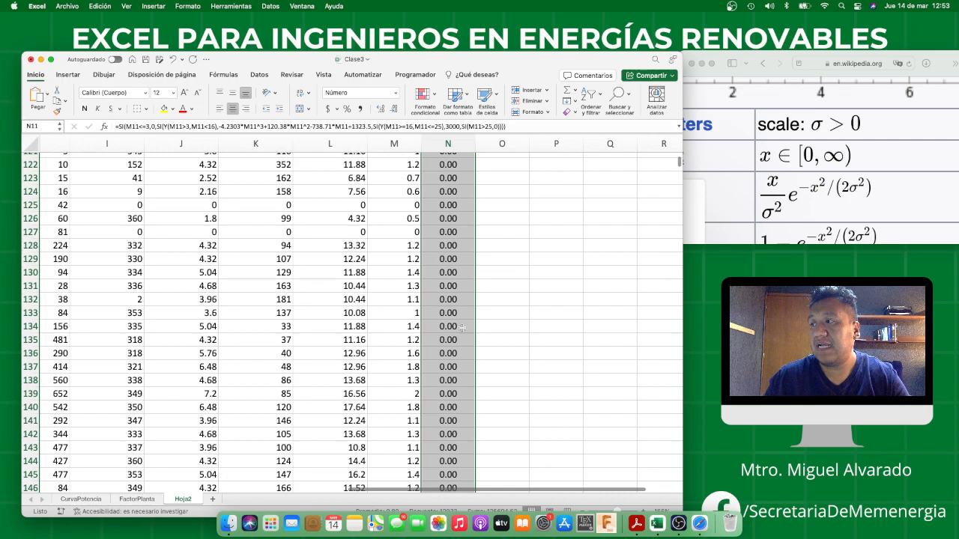
pyautogui.scroll(-5, 462, 327)
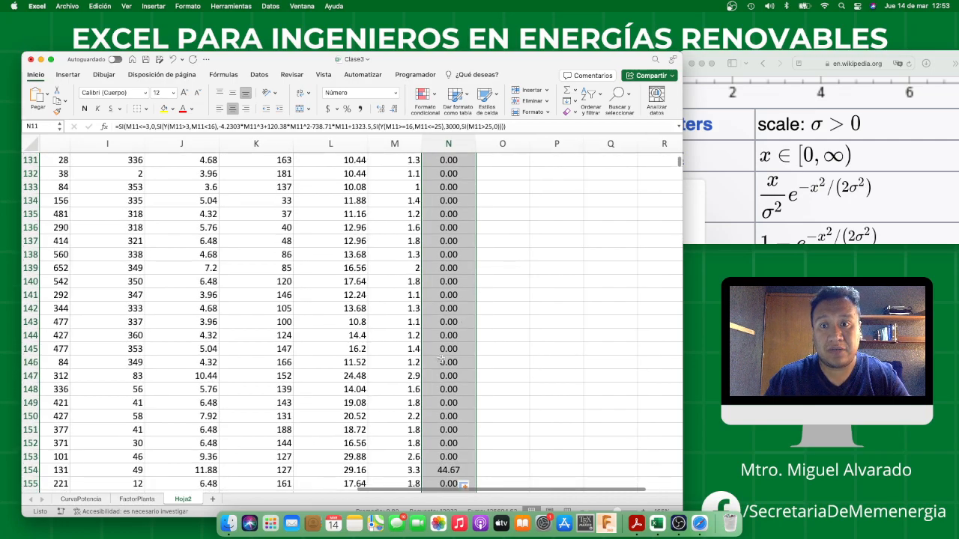
pyautogui.scroll(-7, 440, 361)
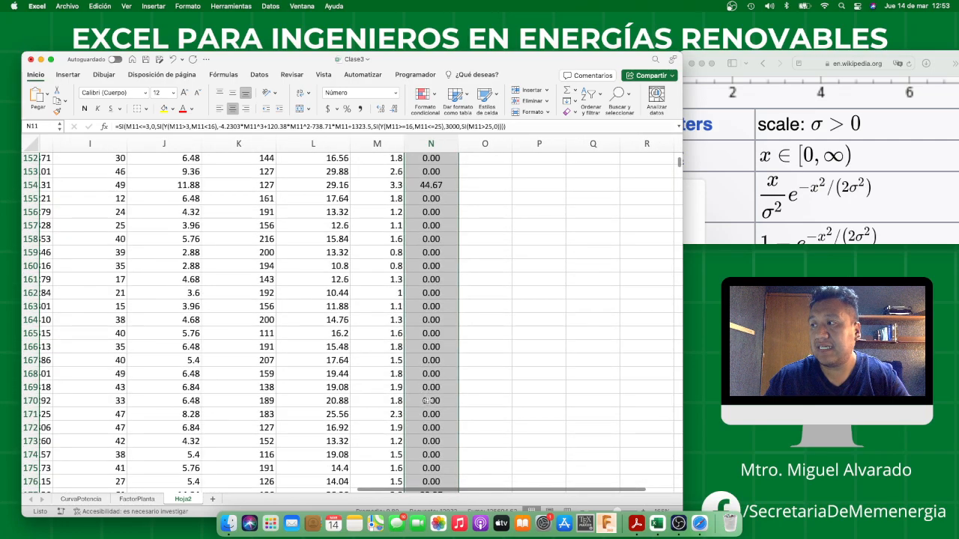
pyautogui.scroll(-12, 428, 401)
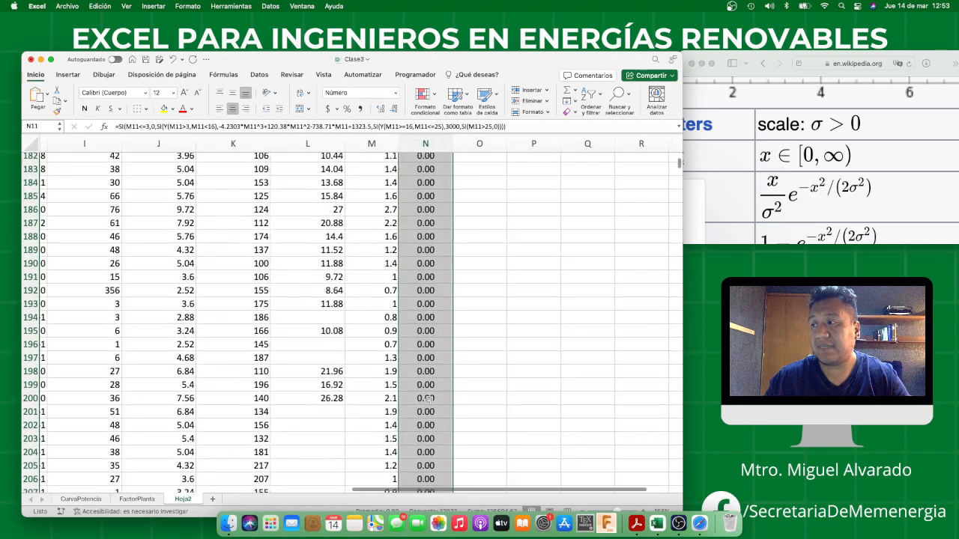
pyautogui.scroll(-11, 428, 401)
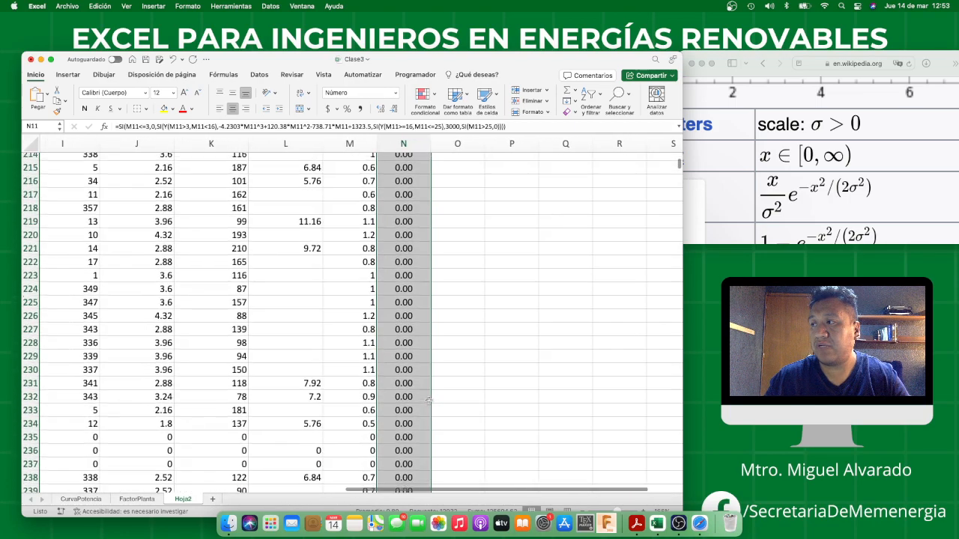
pyautogui.scroll(-19, 428, 401)
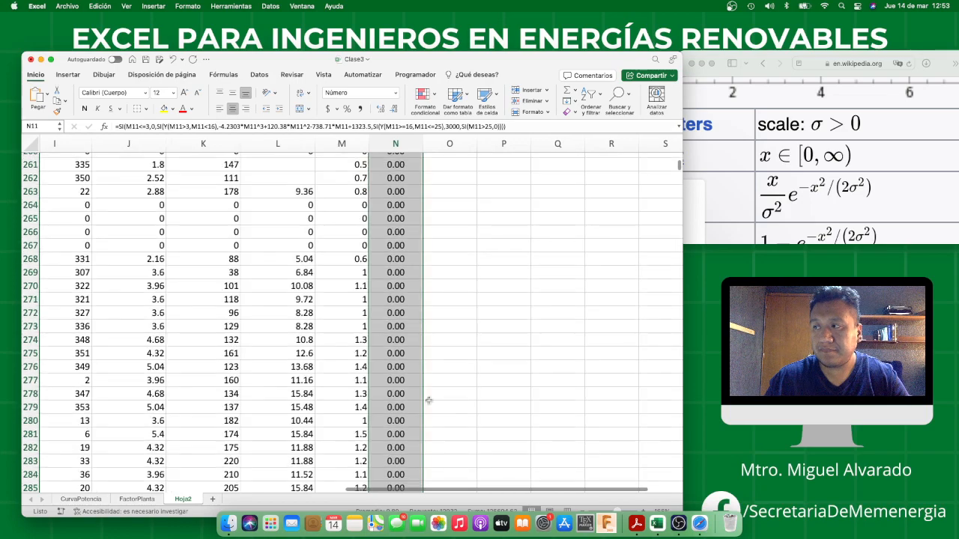
pyautogui.scroll(-13, 428, 401)
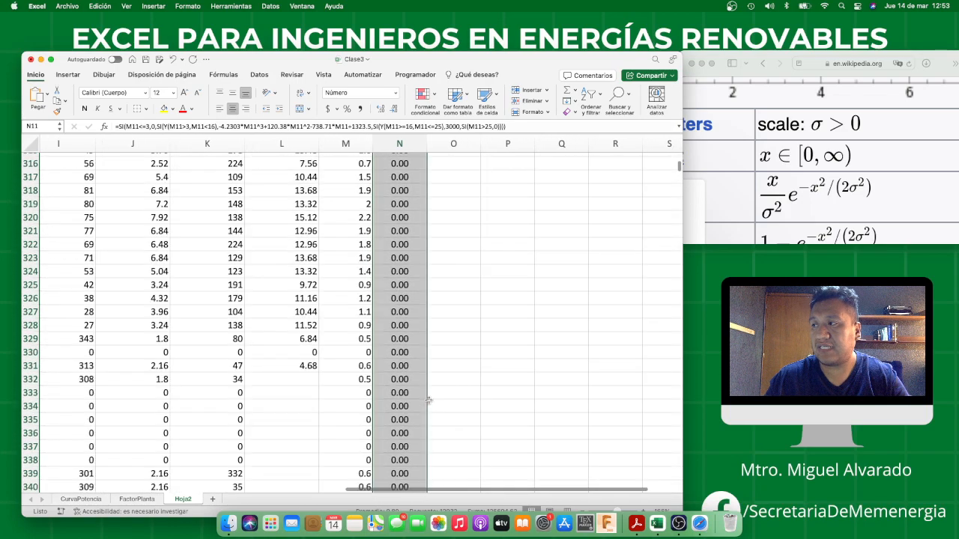
pyautogui.scroll(-20, 428, 401)
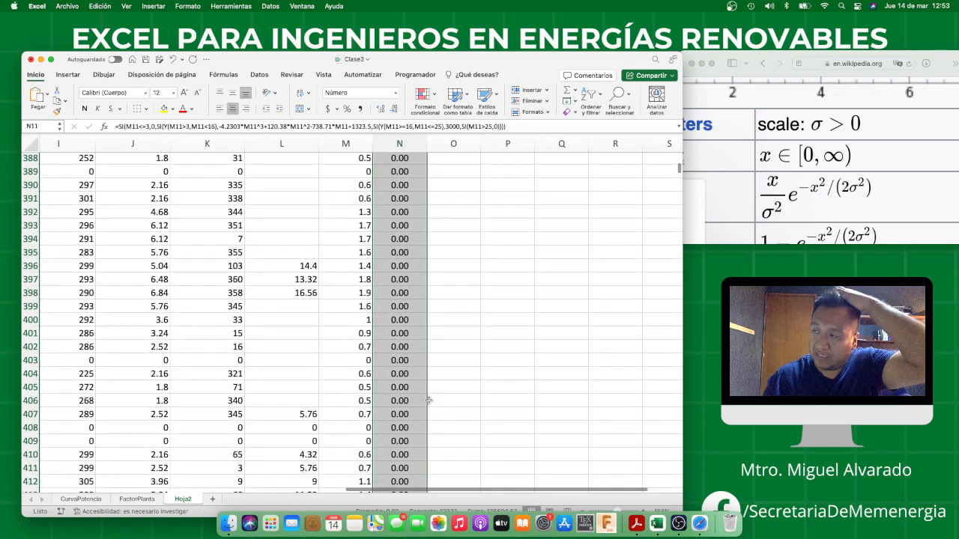
pyautogui.scroll(-20, 429, 401)
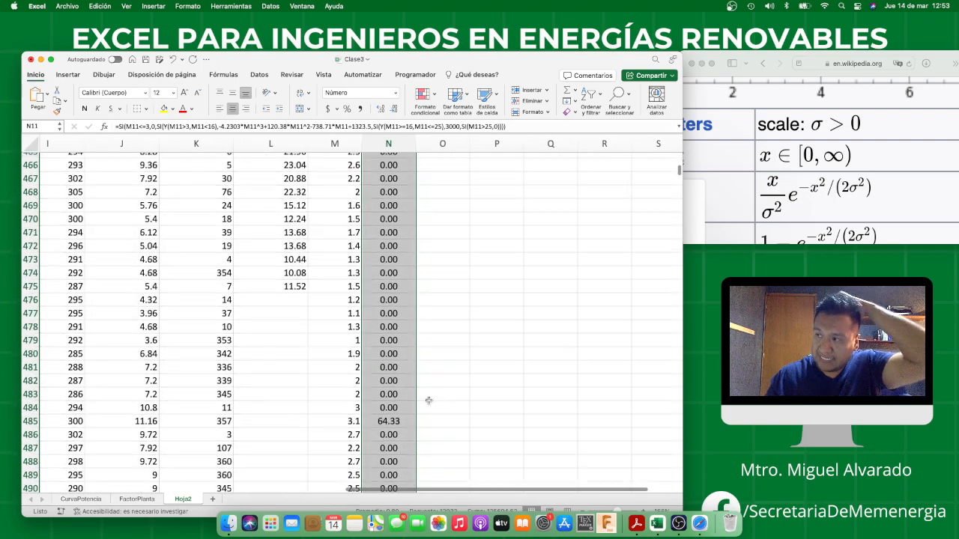
pyautogui.scroll(-3, 429, 401)
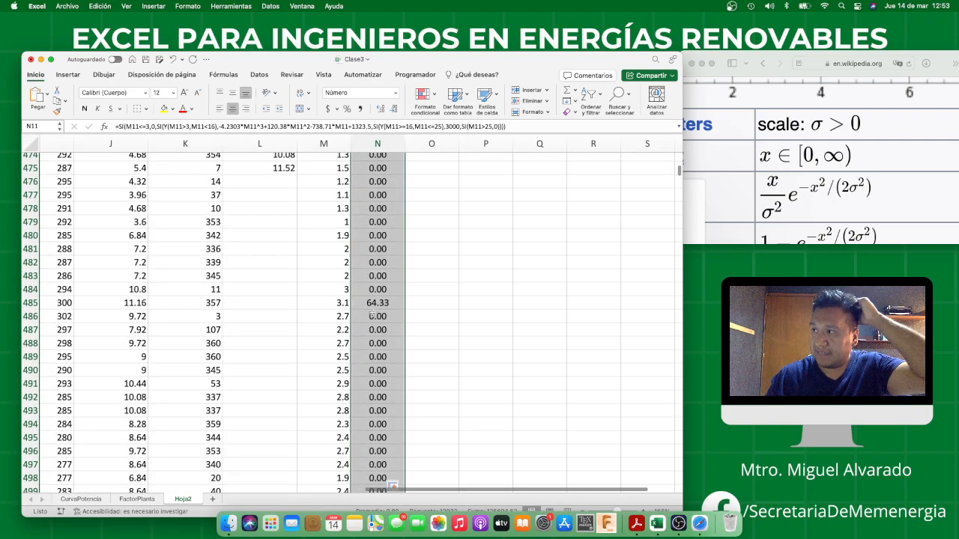
pyautogui.click(372, 303)
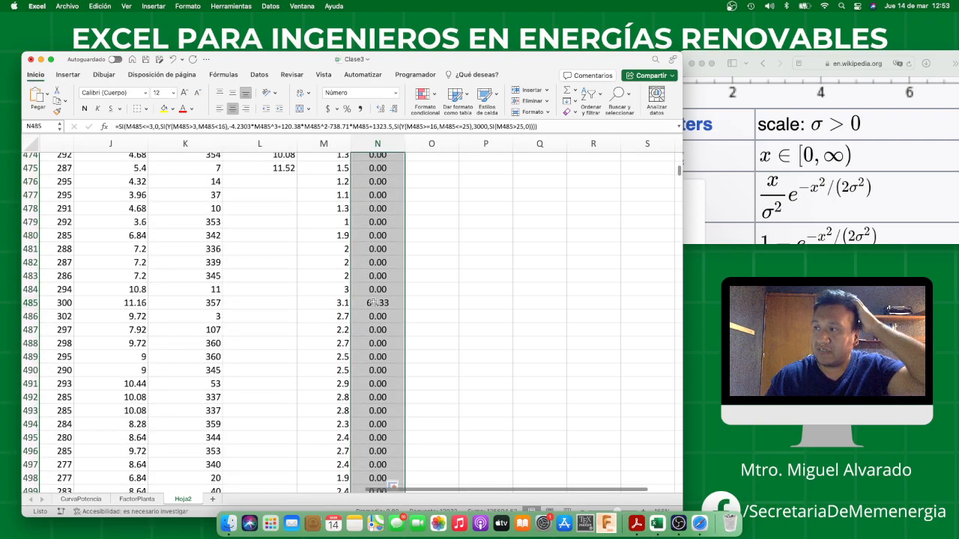
pyautogui.click(332, 303)
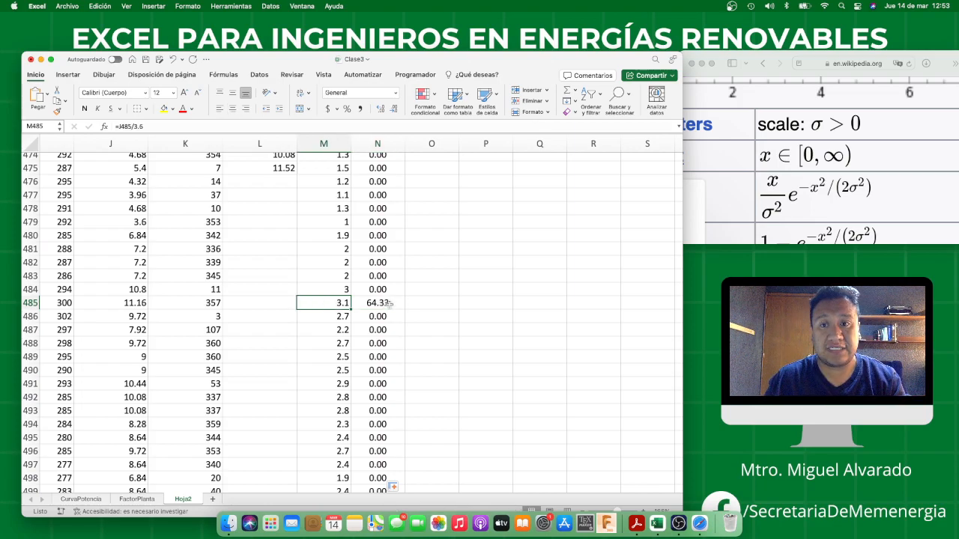
# Compare the wind speeds in M562:M570 with the computed powers in N563:N573.
pyautogui.scroll(-20, 389, 302)
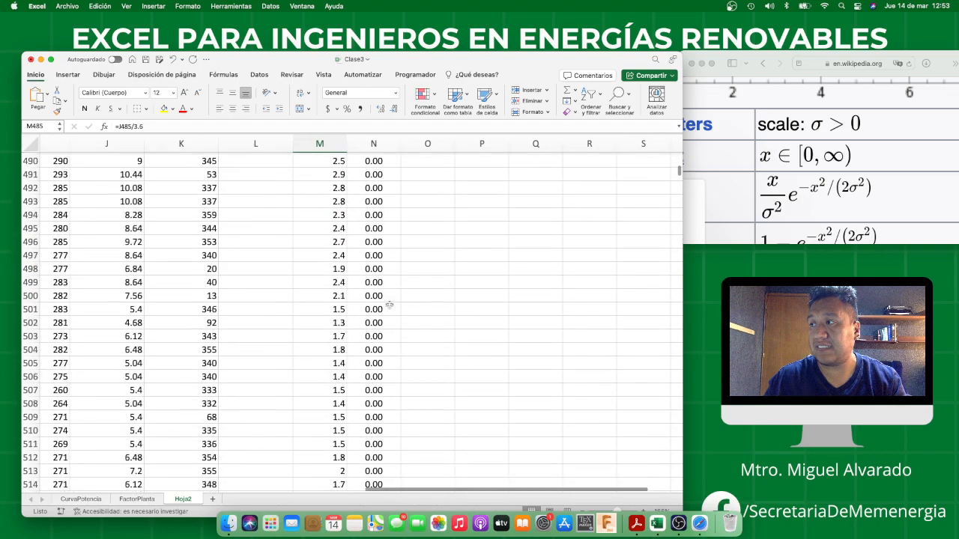
pyautogui.scroll(-6, 390, 303)
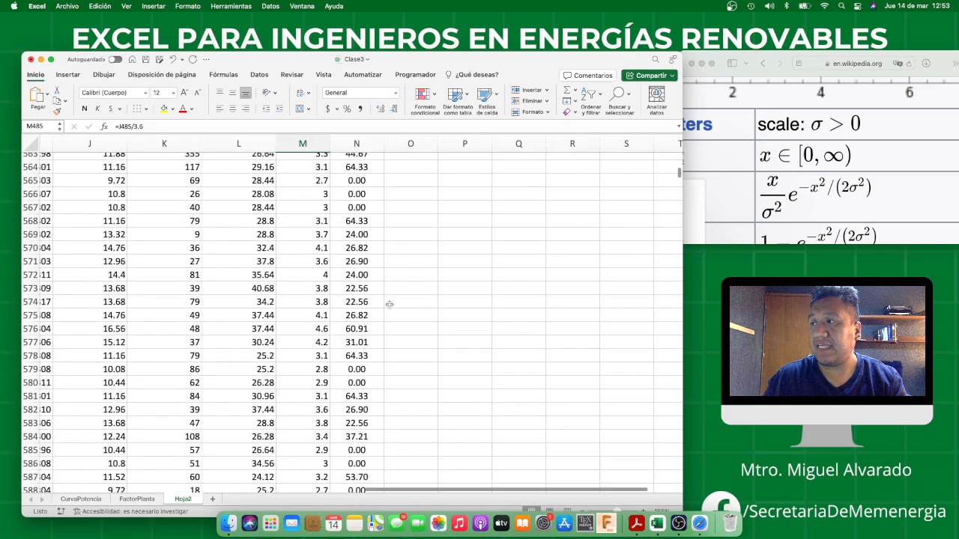
pyautogui.moveTo(313, 194); pyautogui.dragTo(315, 325)
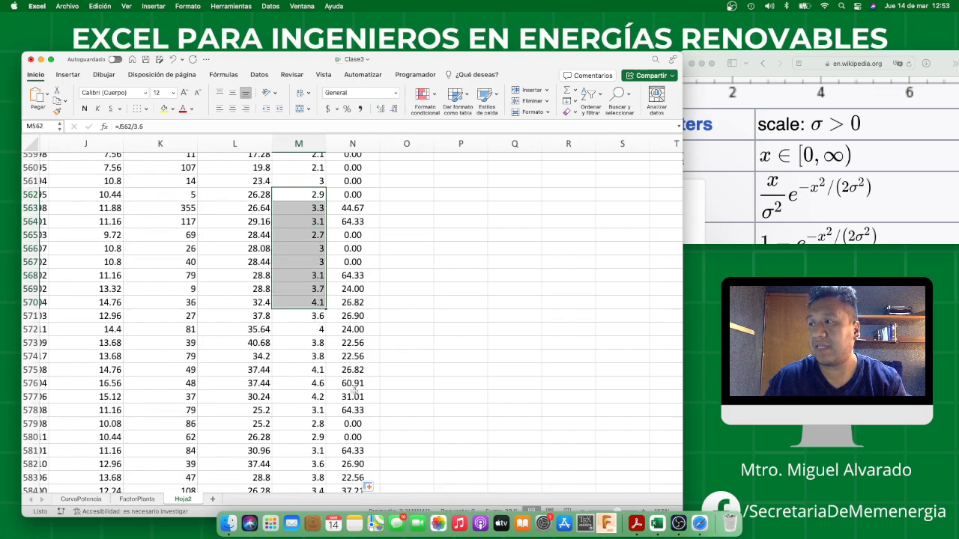
pyautogui.moveTo(358, 207); pyautogui.dragTo(351, 360)
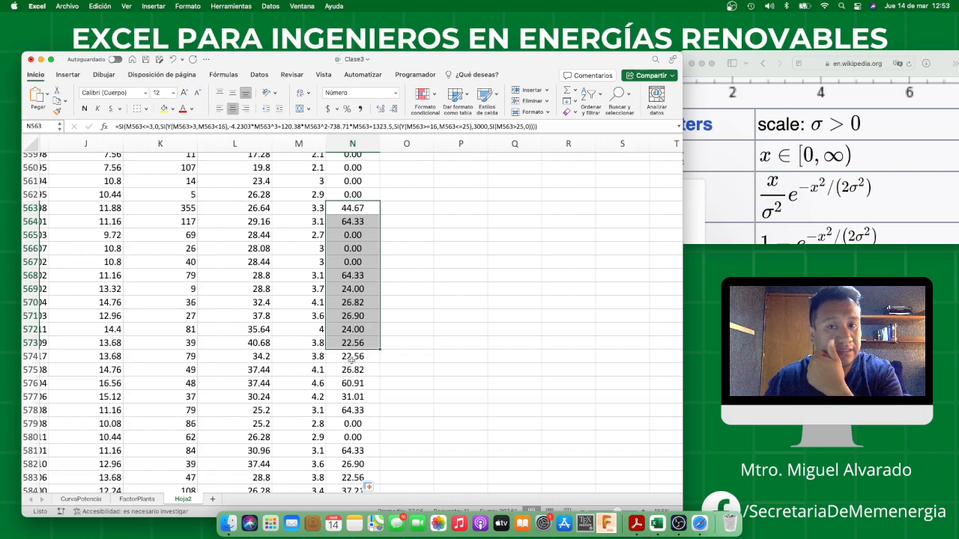
# Go back to the header of the power column and label cell P11 as EP.
pyautogui.scroll(20, 351, 360)
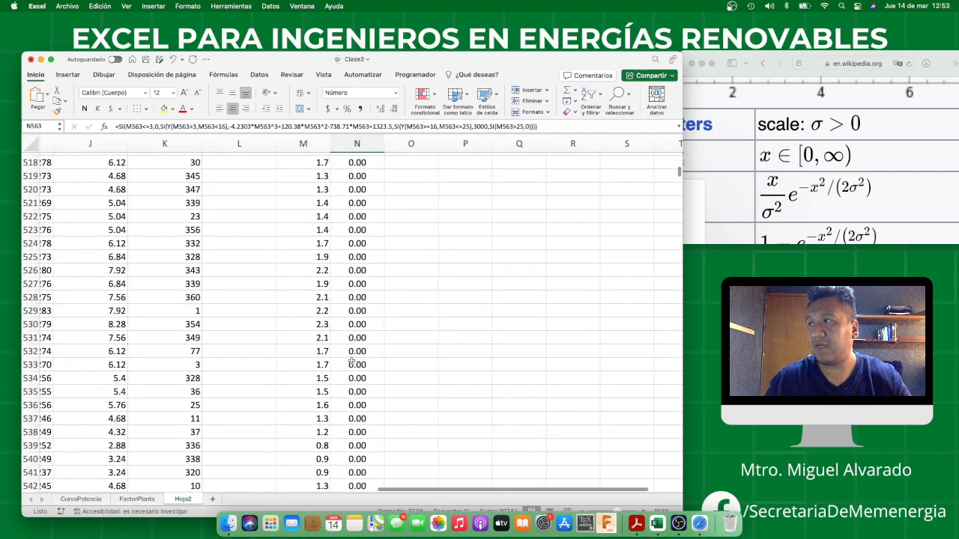
pyautogui.scroll(15, 351, 360)
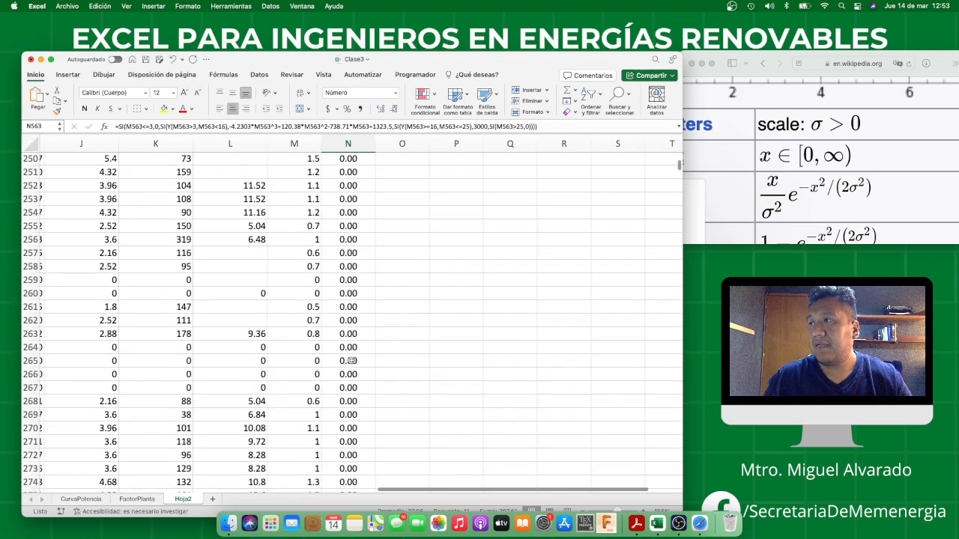
pyautogui.scroll(5, 362, 279)
pyautogui.click(355, 277)
pyautogui.press('super+Up')
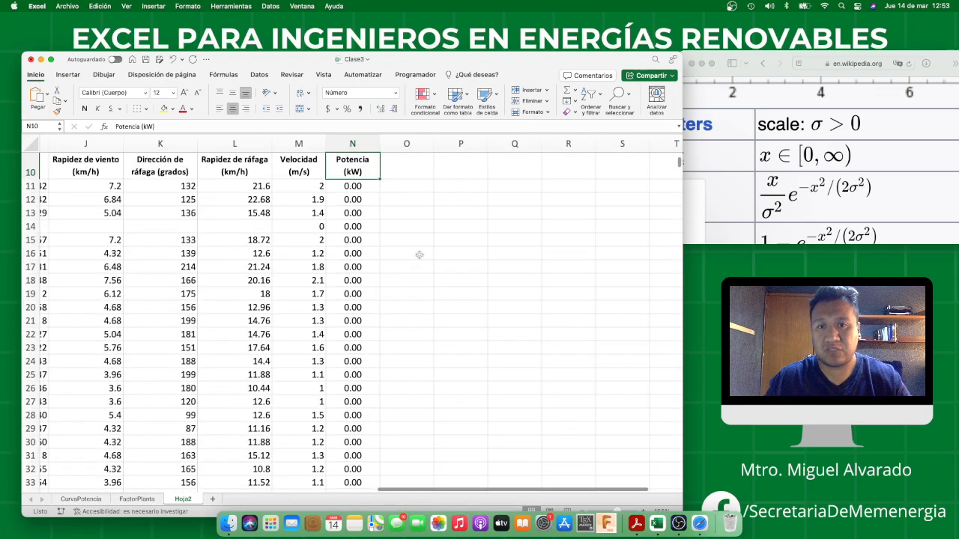
pyautogui.click(406, 187)
pyautogui.click(464, 185)
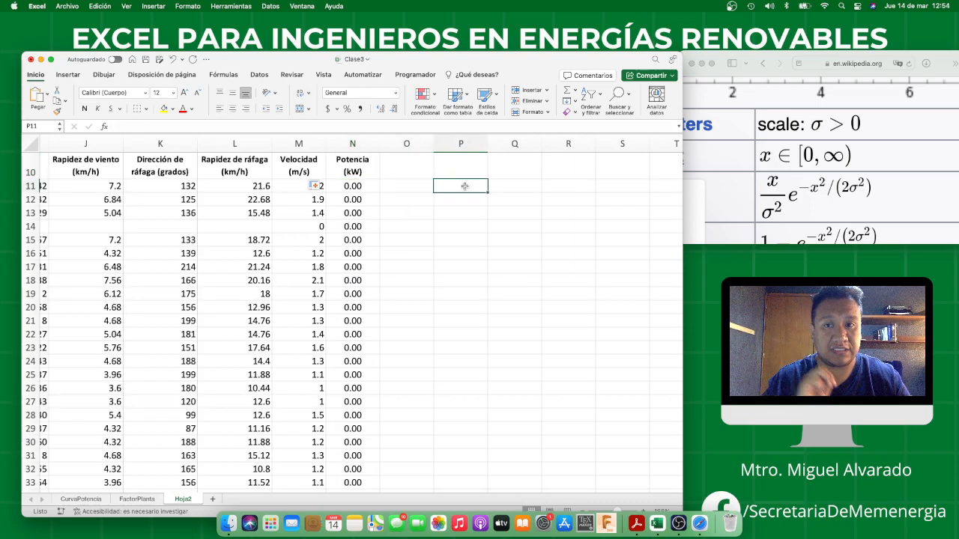
pyautogui.write('EP')
pyautogui.press('Tab')
# Sum all computed powers N11:N12942 in cell Q11 with the SUMA function.
pyautogui.write('=')
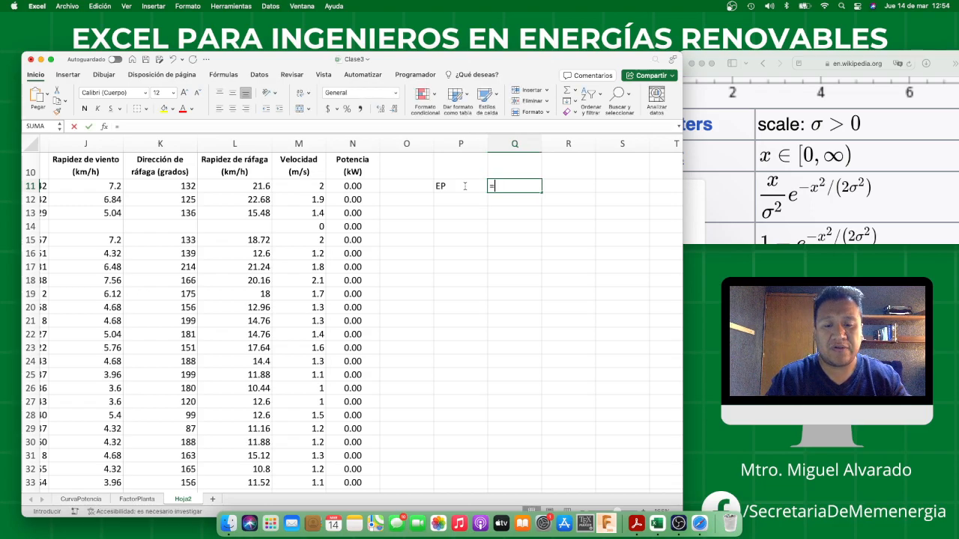
pyautogui.write('suma(')
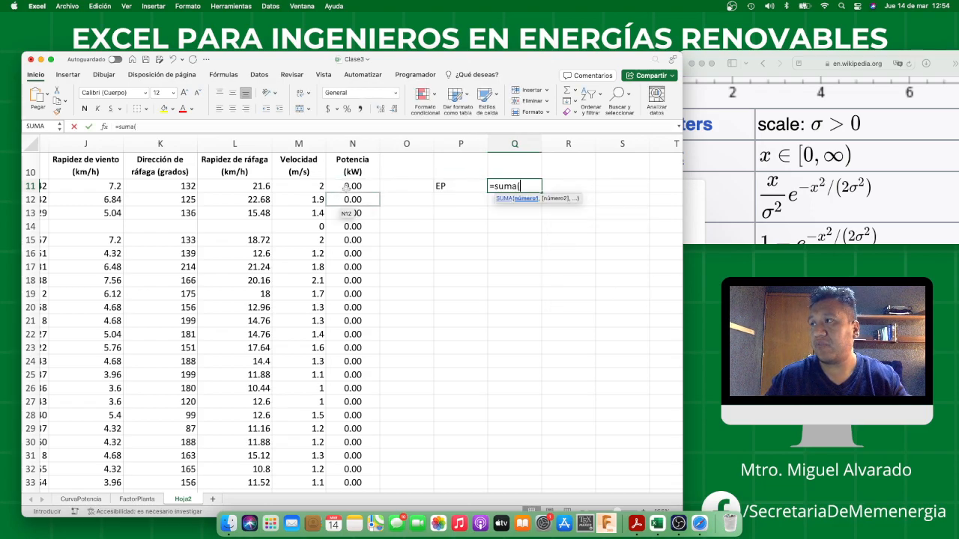
pyautogui.click(348, 187)
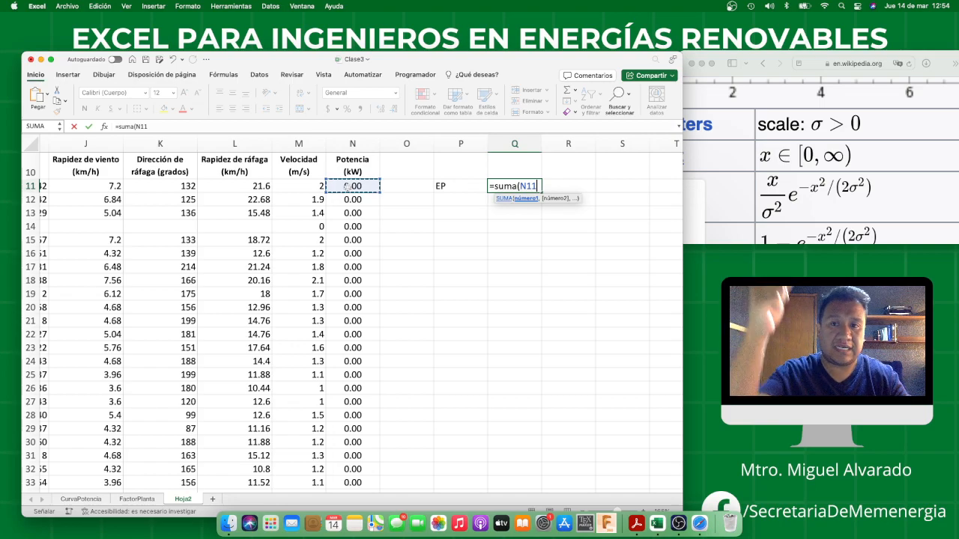
pyautogui.press('super+shift+Down')
pyautogui.write(')')
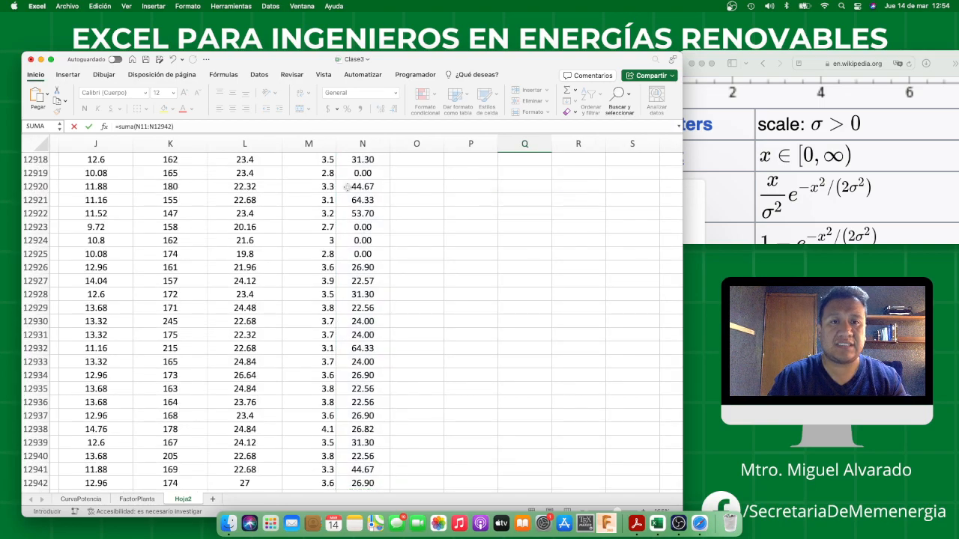
pyautogui.press('Return')
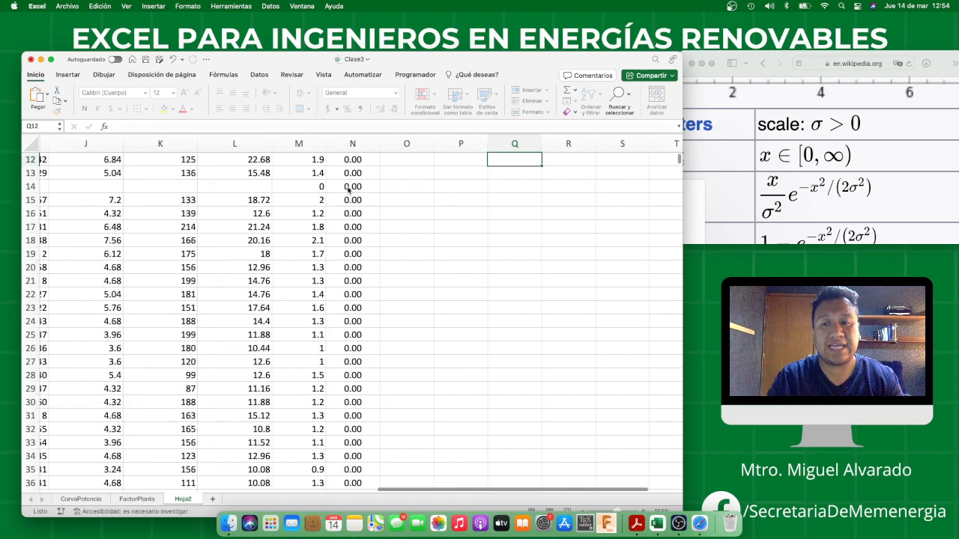
pyautogui.scroll(5, 412, 203)
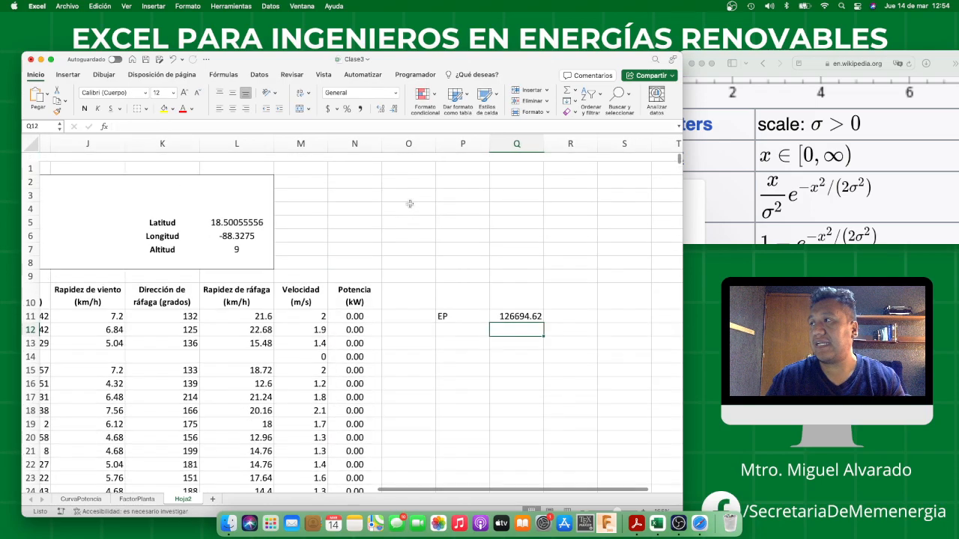
pyautogui.click(518, 305)
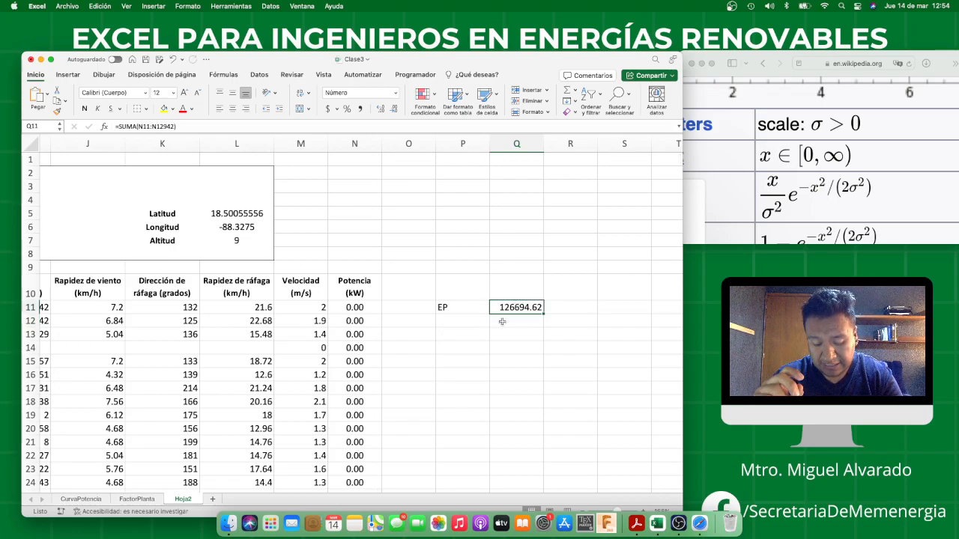
# Label cell P12 as Epi and count the power values N11:N12942 in Q12 with the CONTAR function.
pyautogui.click(464, 325)
pyautogui.write('EPi')
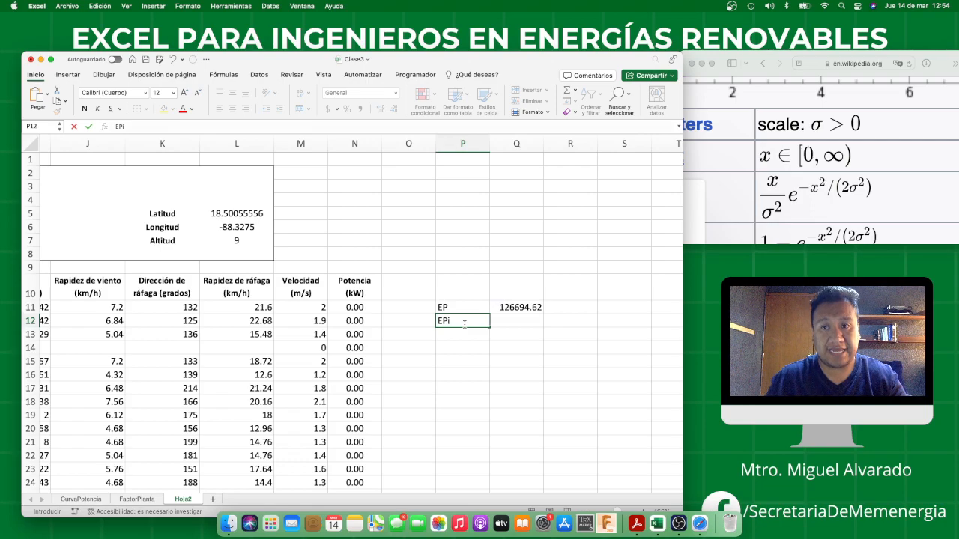
pyautogui.press('Tab')
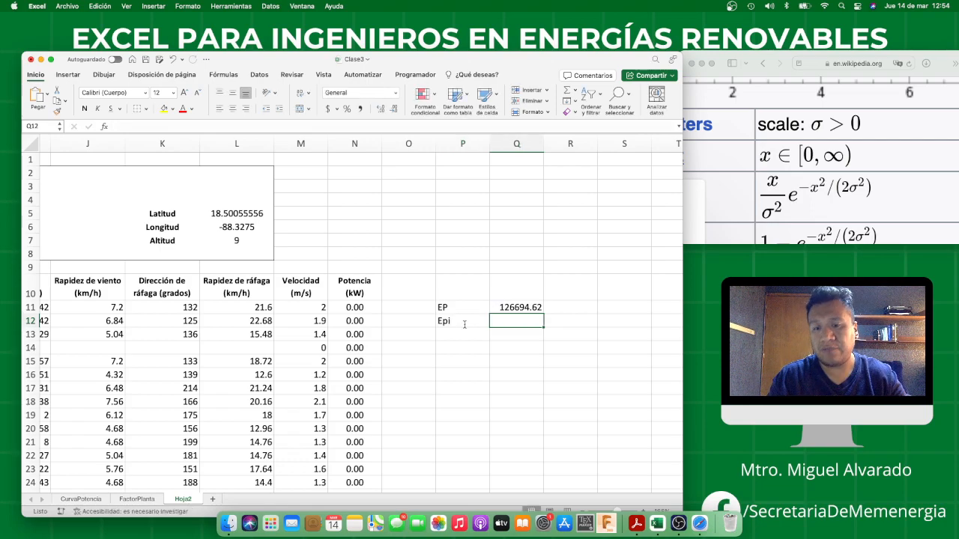
pyautogui.write('=co')
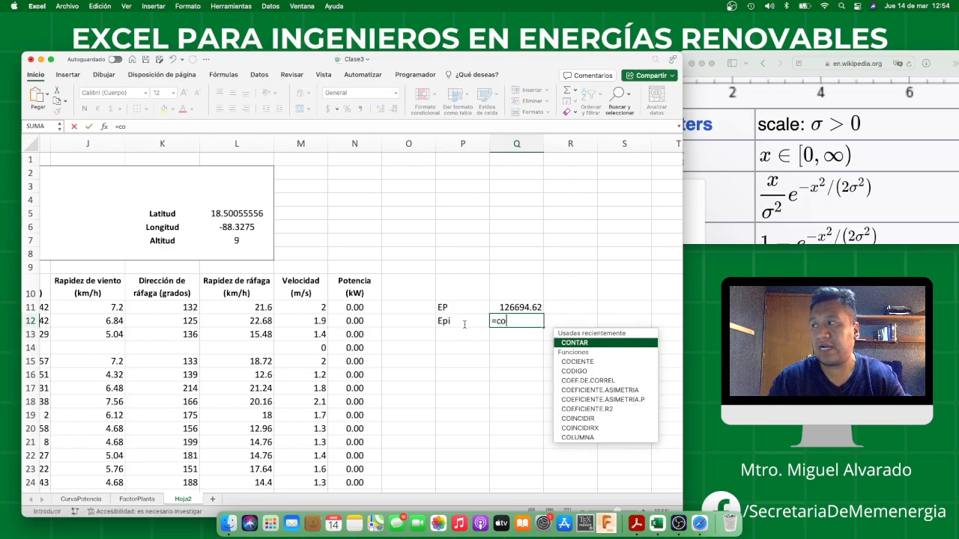
pyautogui.write('ntar(')
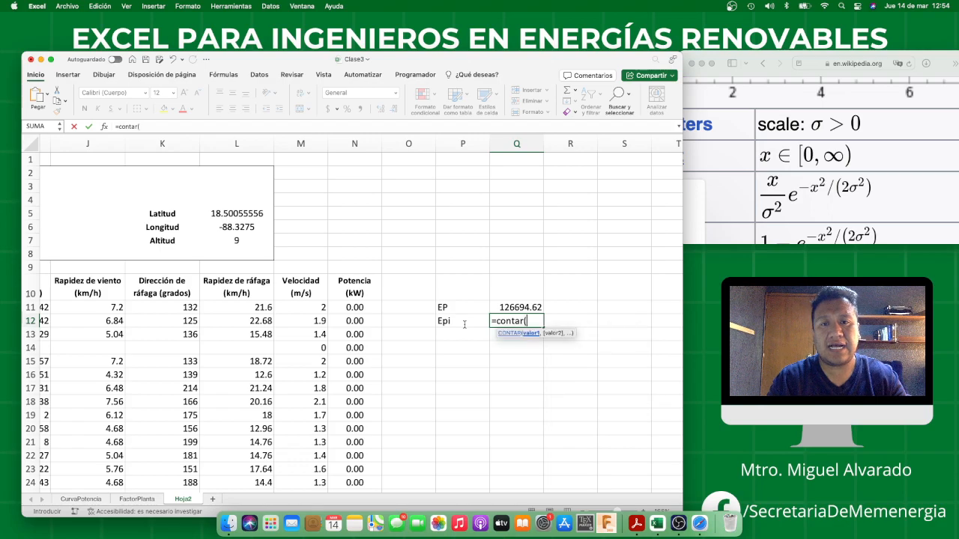
pyautogui.click(355, 307)
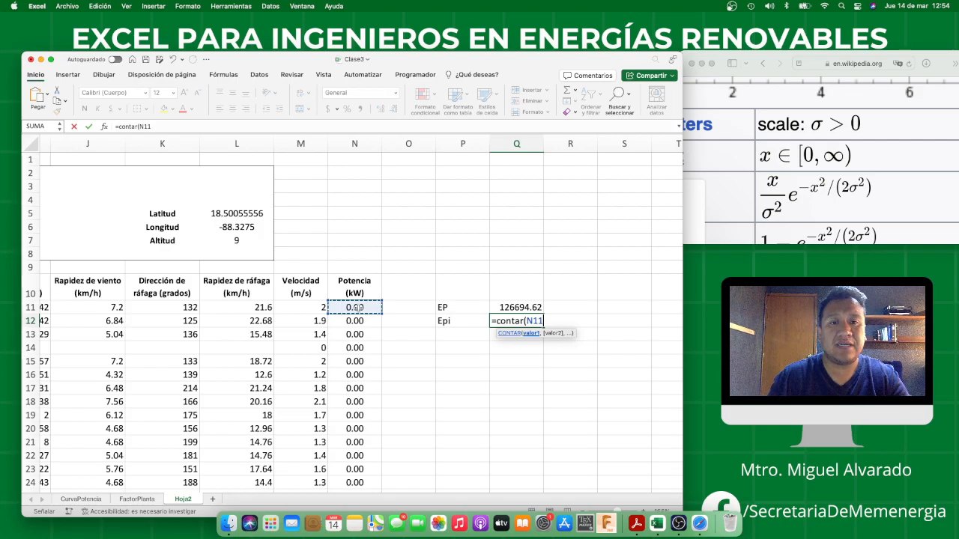
pyautogui.press('super+shift+Down')
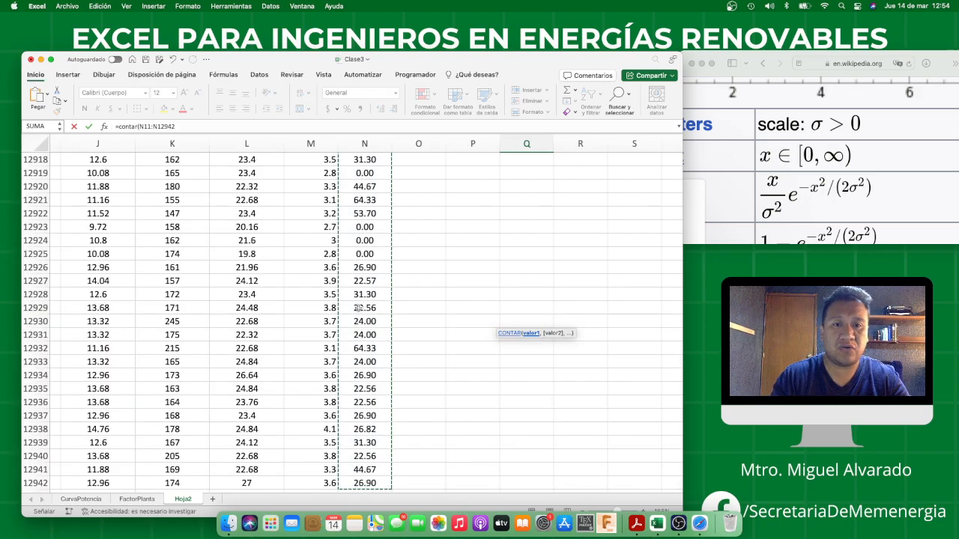
pyautogui.write(')')
pyautogui.press('Return')
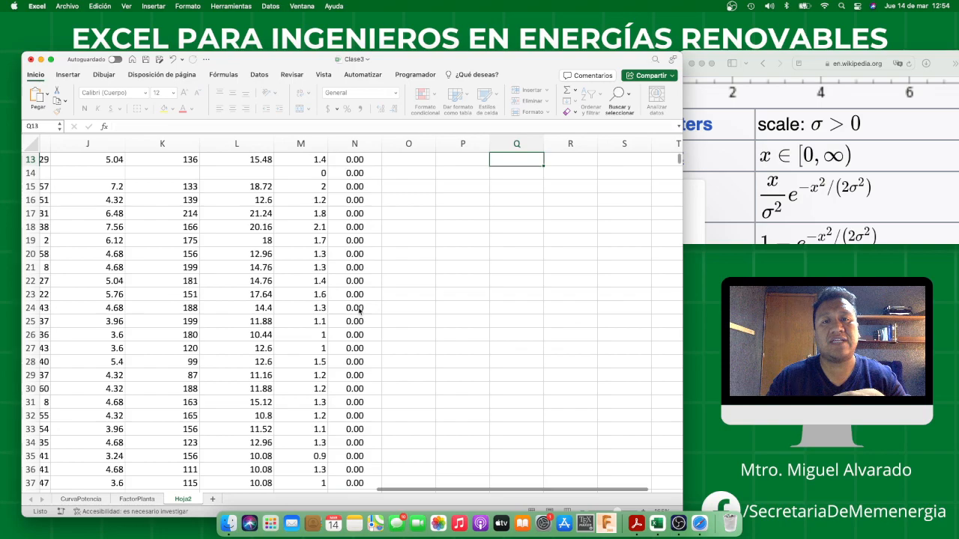
pyautogui.scroll(3, 360, 309)
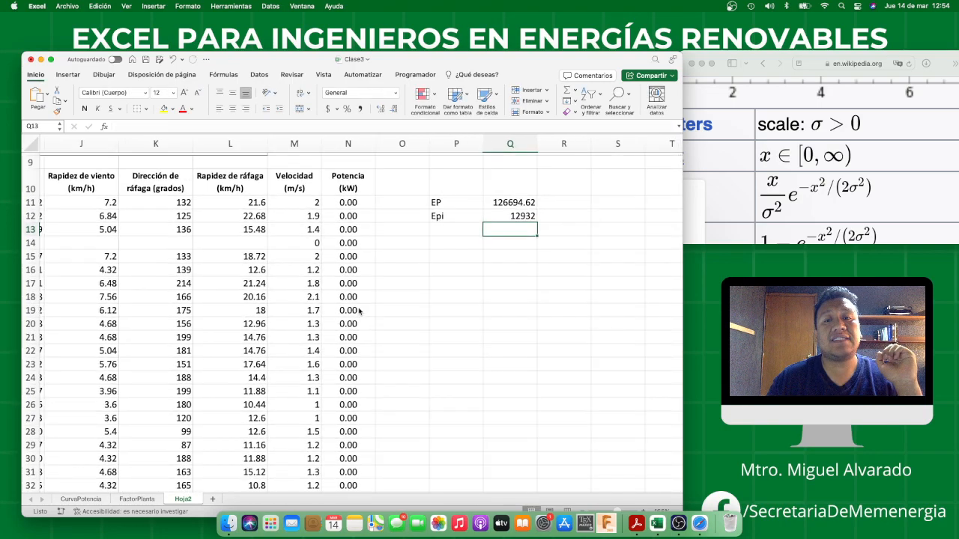
# Extend the CONTAR formula in Q12 by multiplying the count by 3000.
pyautogui.click(530, 216)
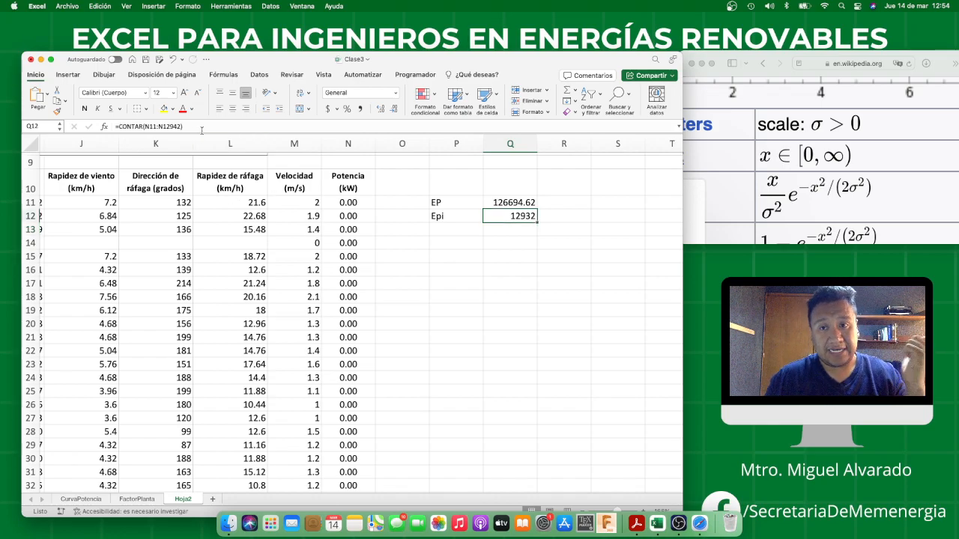
pyautogui.click(201, 130)
pyautogui.write('*')
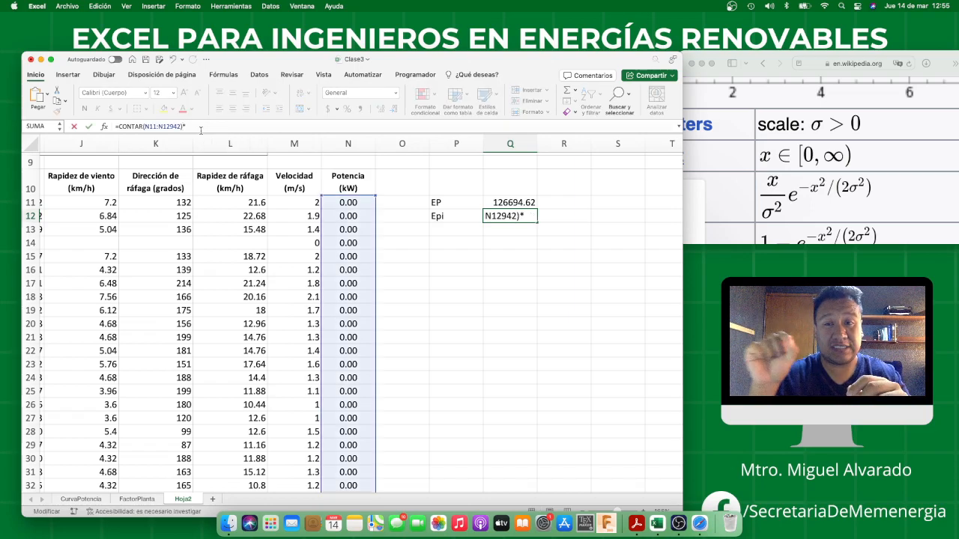
pyautogui.write('3000')
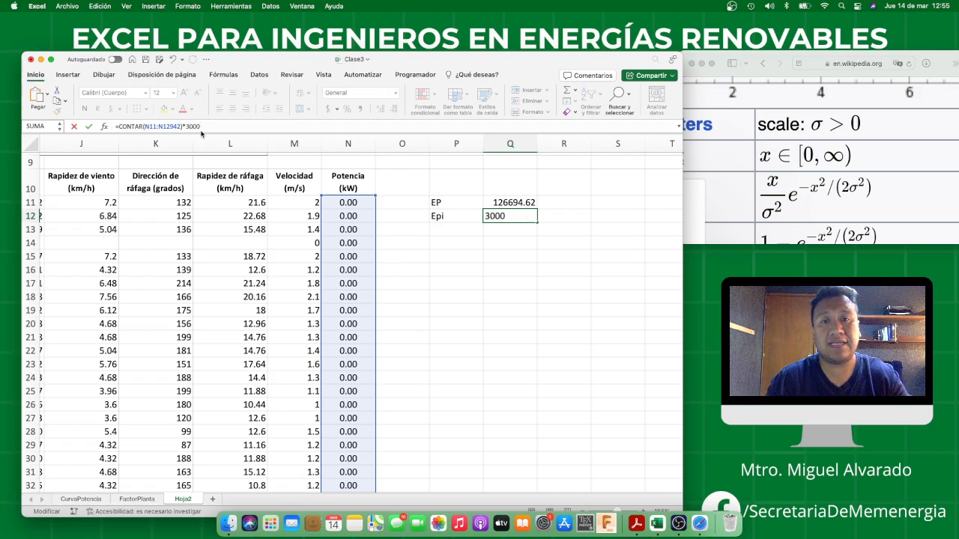
pyautogui.press('Return')
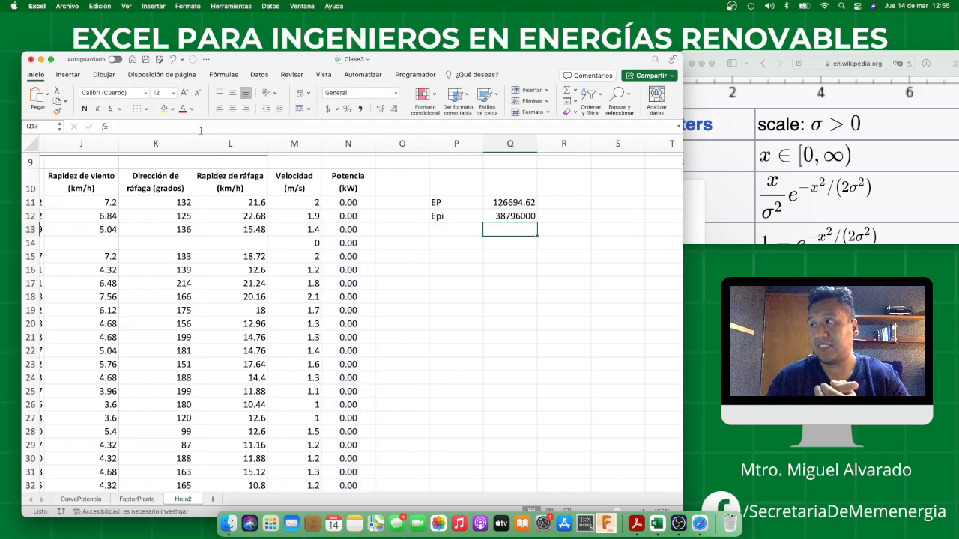
# Label cell P13 as CF and calculate it in Q13 by dividing Q11 by Q12.
pyautogui.press('Left')
pyautogui.write('CF')
pyautogui.press('Right')
pyautogui.write('=')
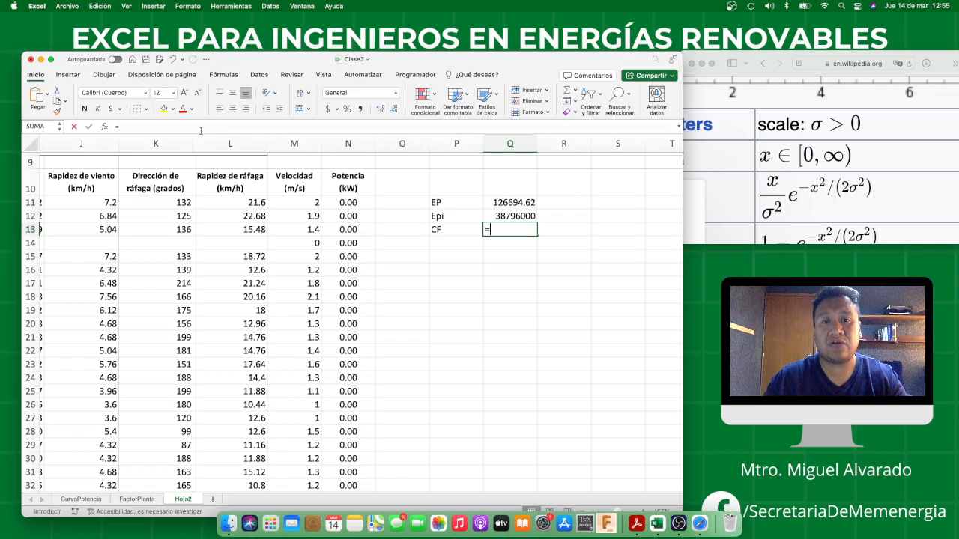
pyautogui.click(514, 213)
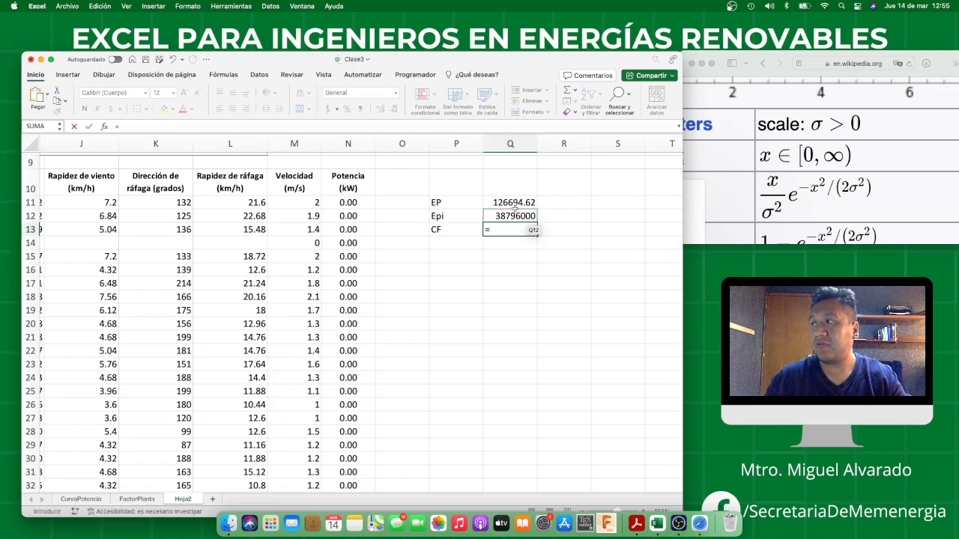
pyautogui.click(517, 203)
pyautogui.write('/')
pyautogui.click(508, 217)
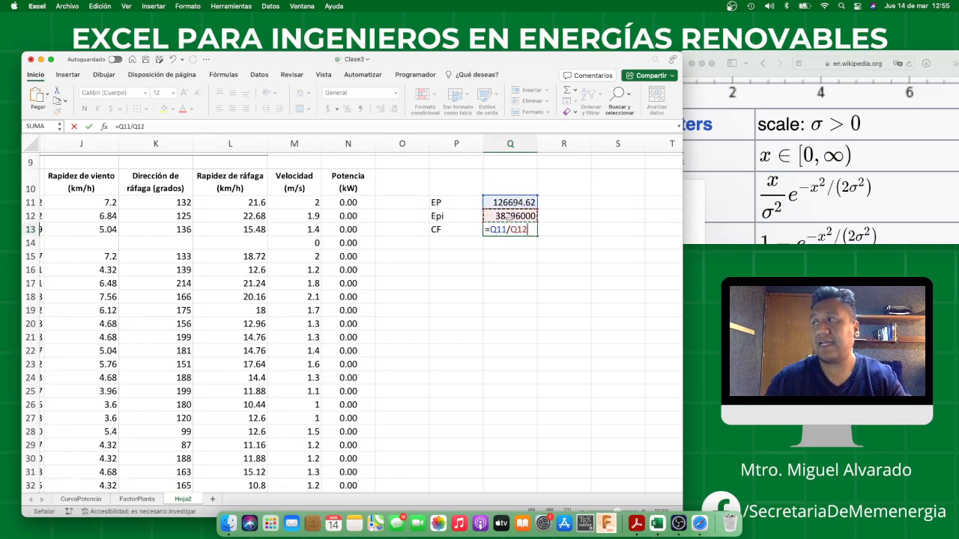
pyautogui.press('Return')
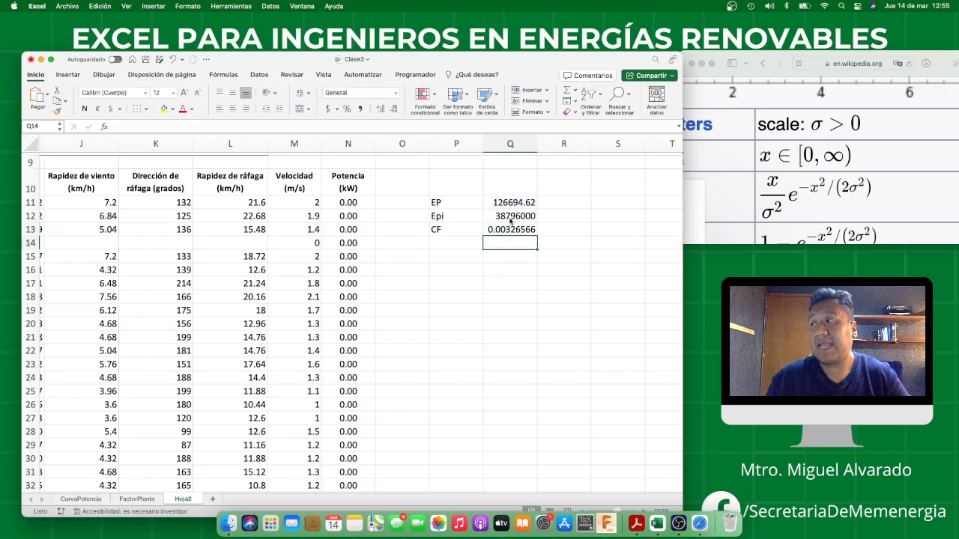
pyautogui.click(524, 229)
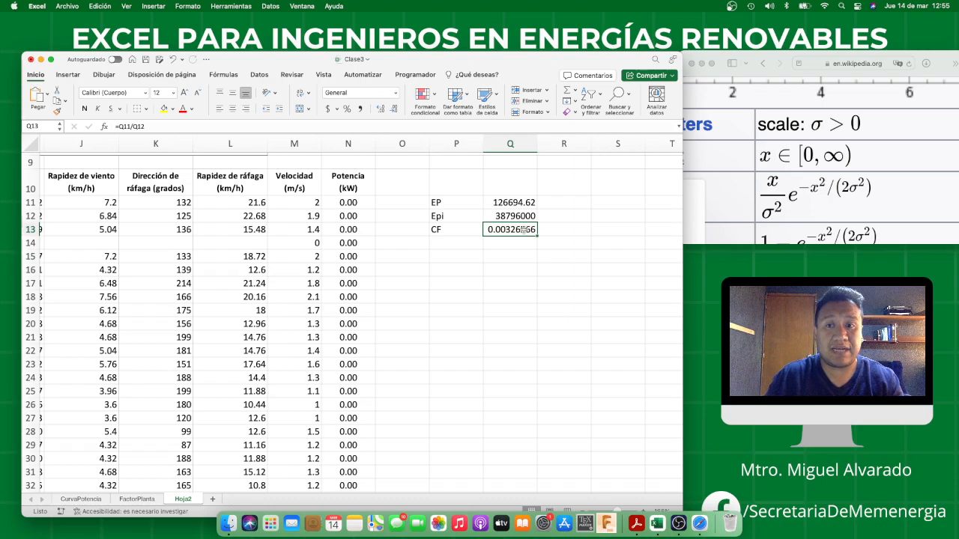